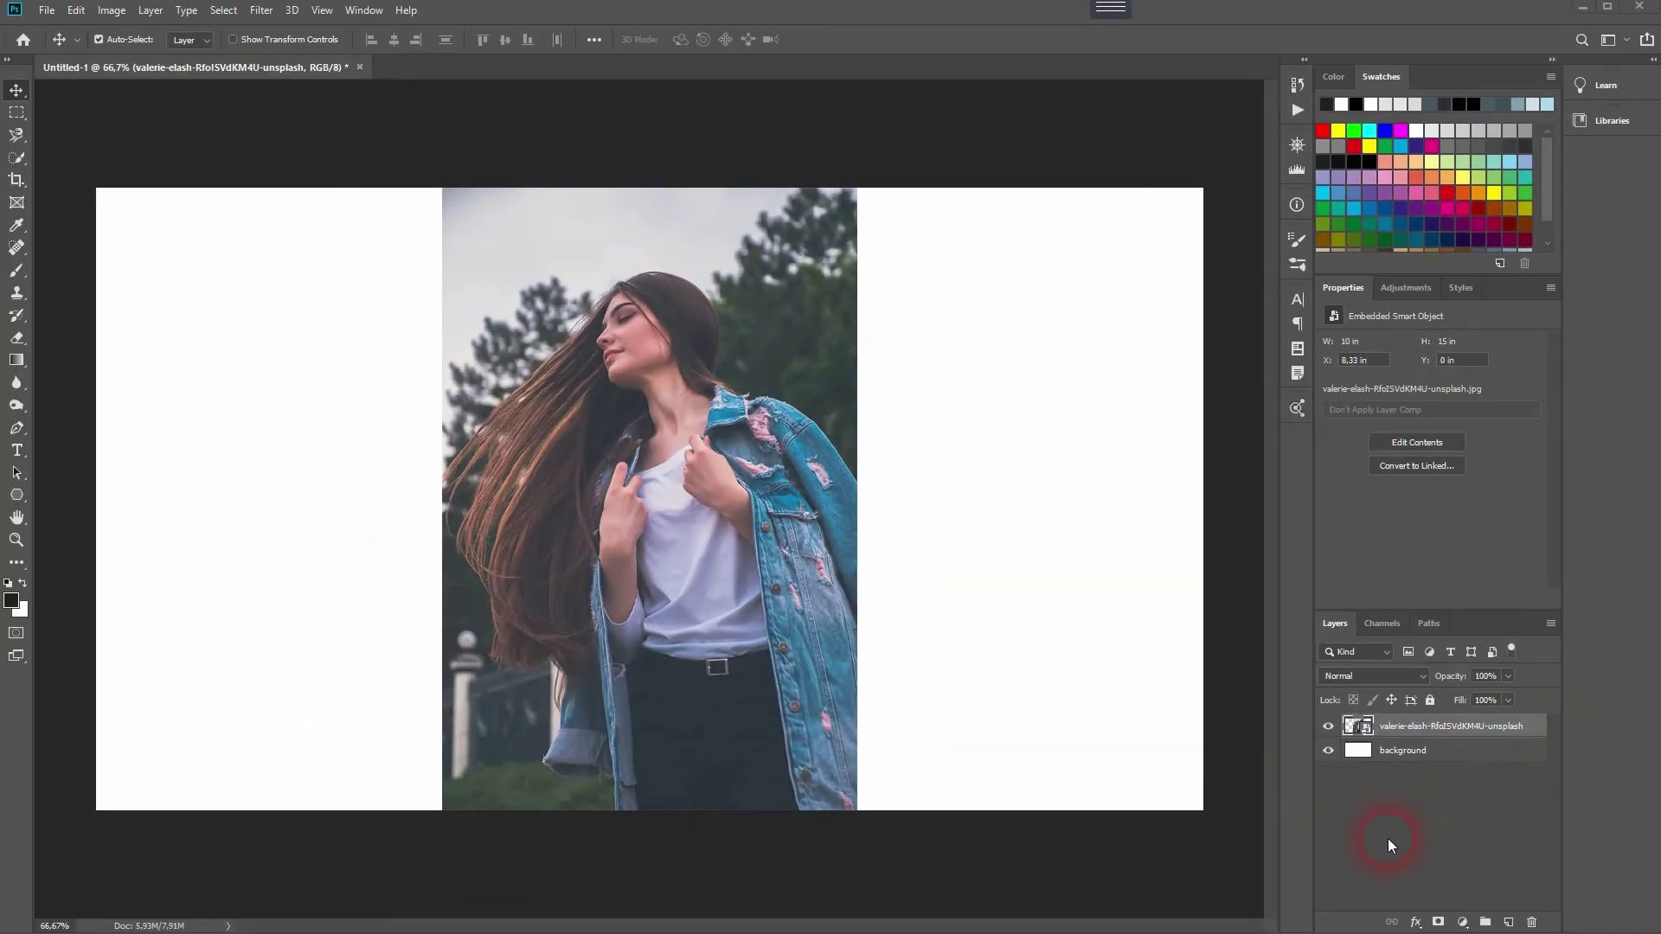
Rename the photo layer as Original.
double_click(1423, 729)
text(O)
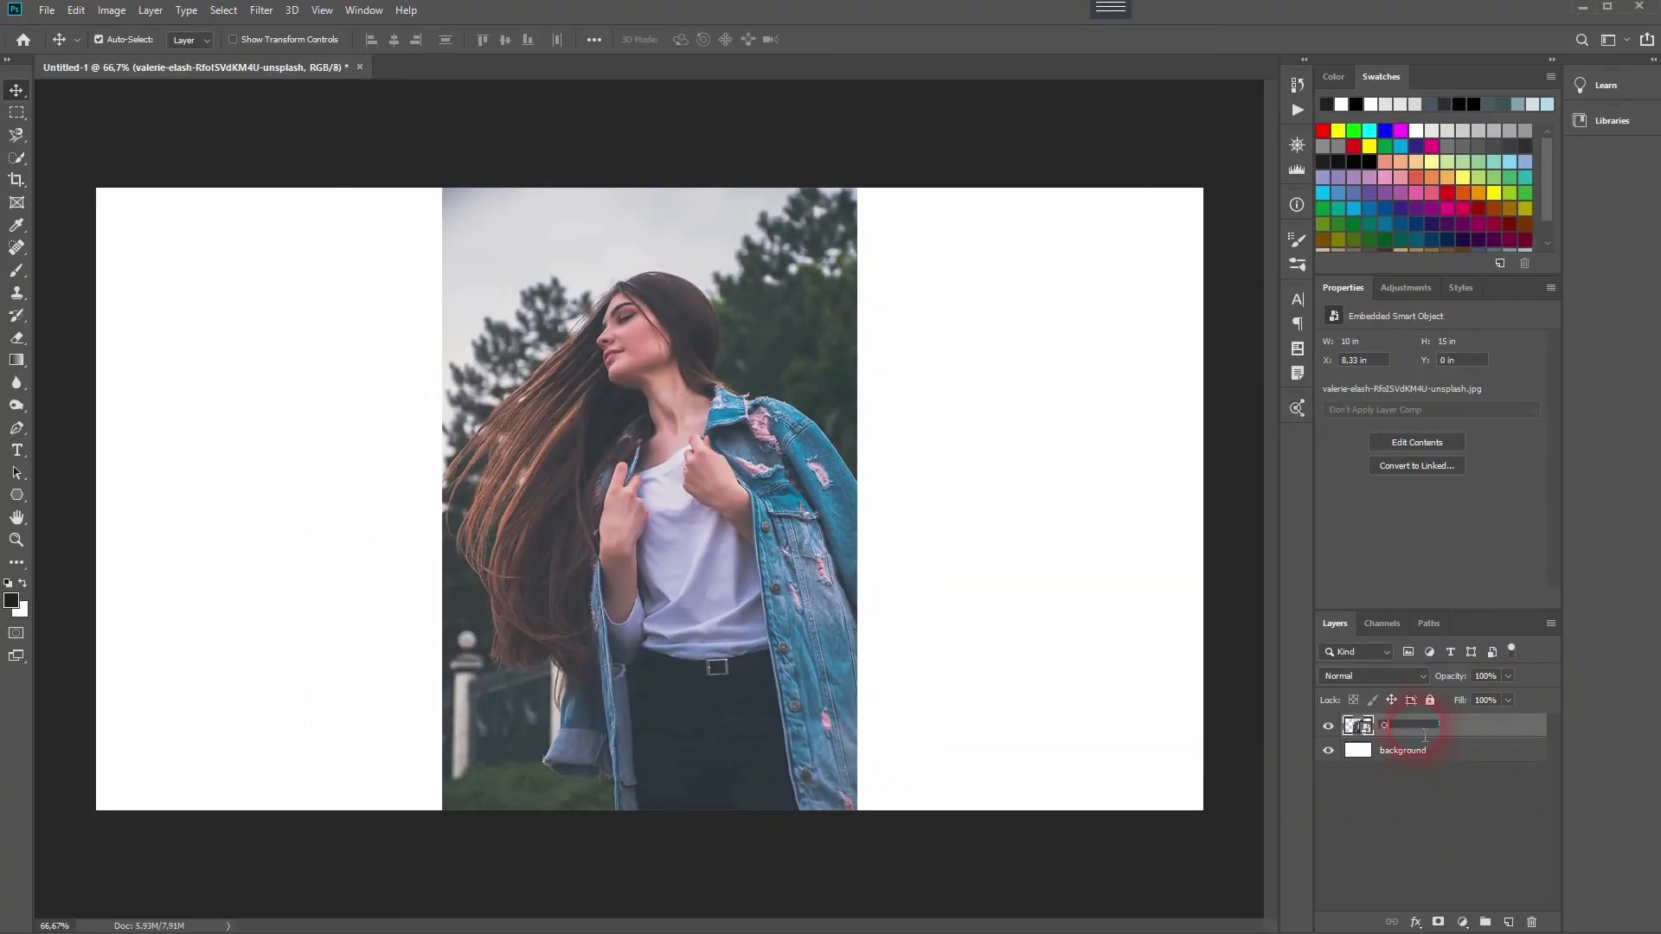
text(riginal)
key(Return)
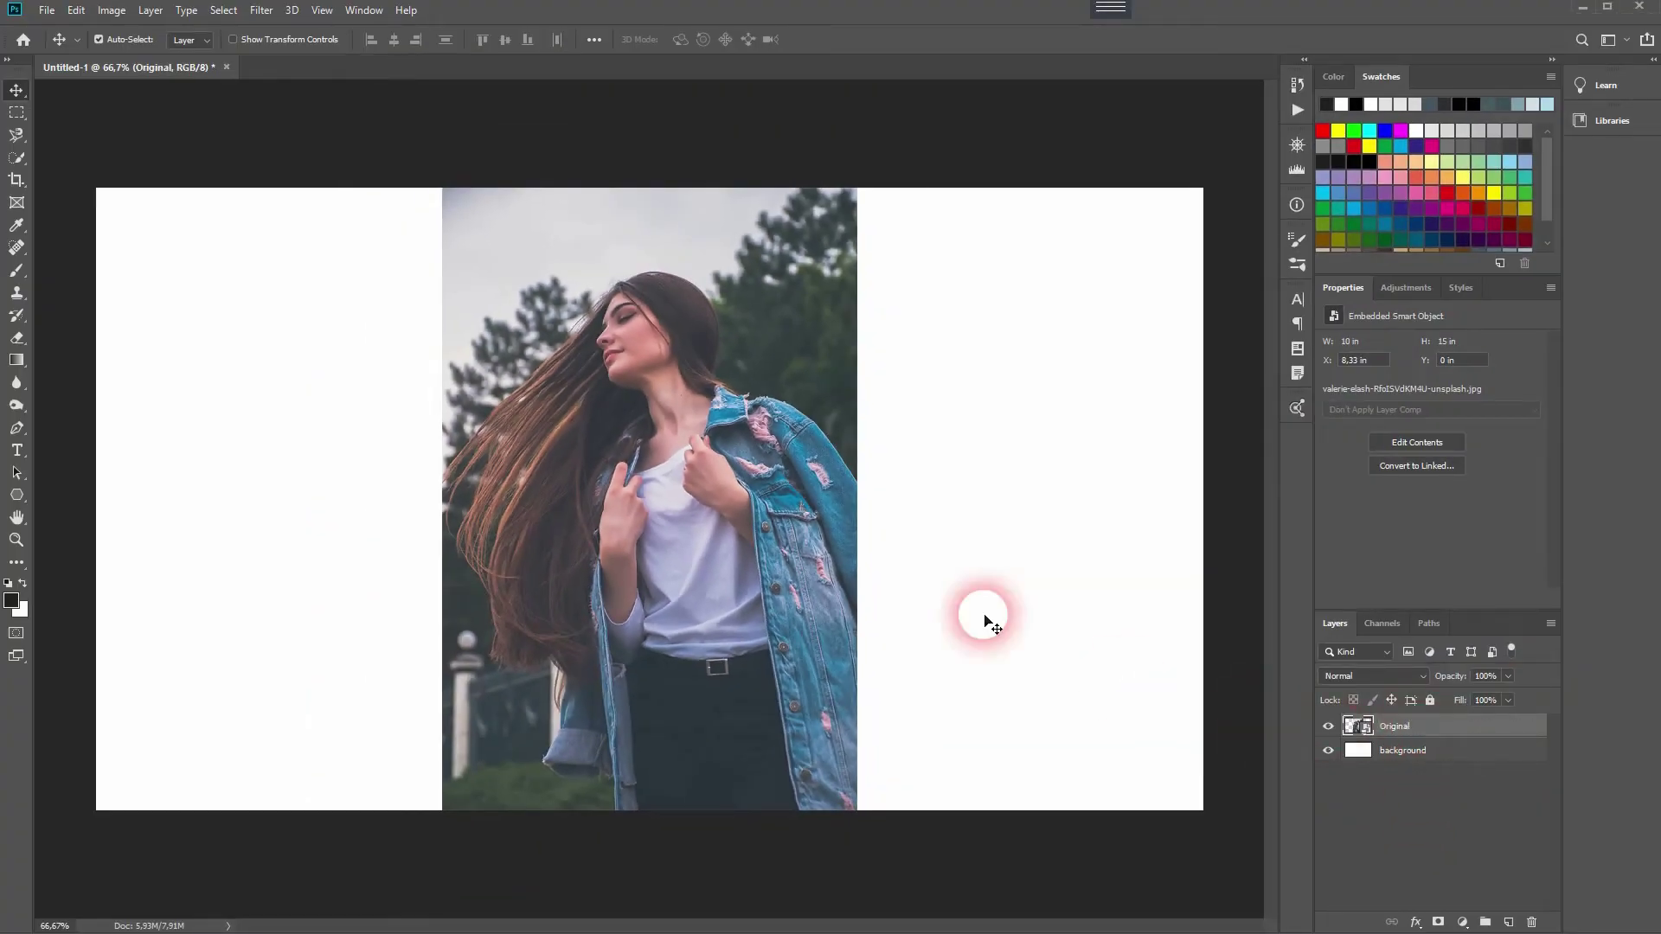
Scale the Original photo to about 32.25% and place it over the canvas's right part, with the woman's head and torso in frame.
key(ctrl+t)
drag(879, 512, 1254, 486)
drag(1059, 476, 1077, 547)
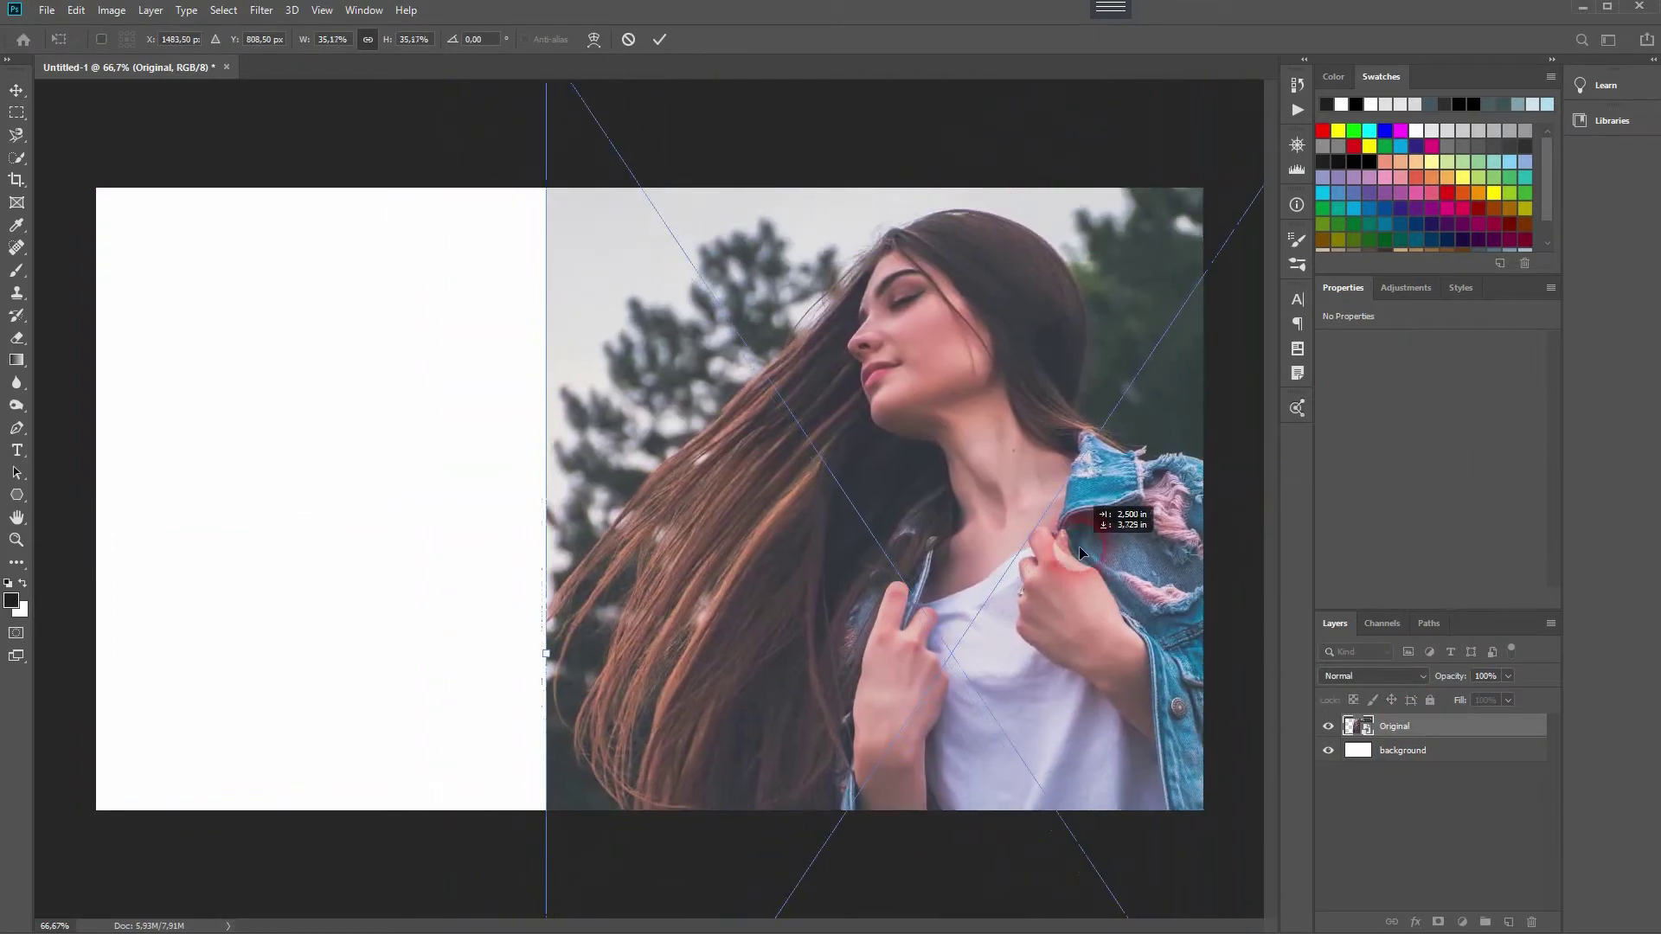
key(ctrl+minus)
key(ctrl+minus)
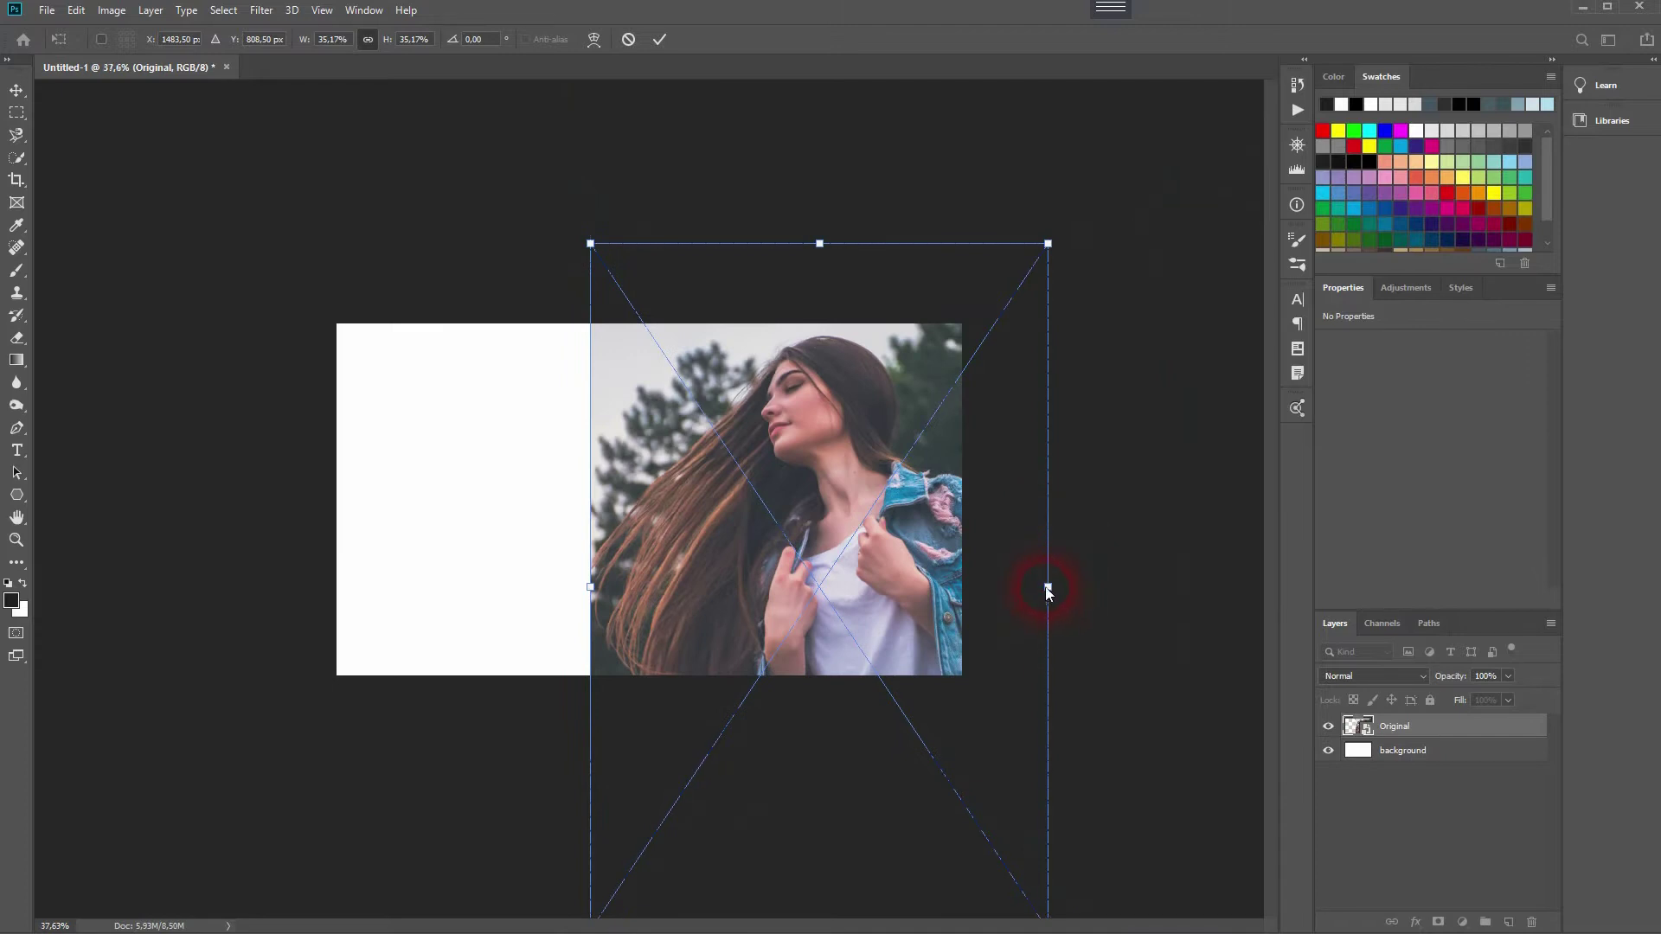
drag(1049, 587, 1060, 586)
drag(868, 524, 865, 520)
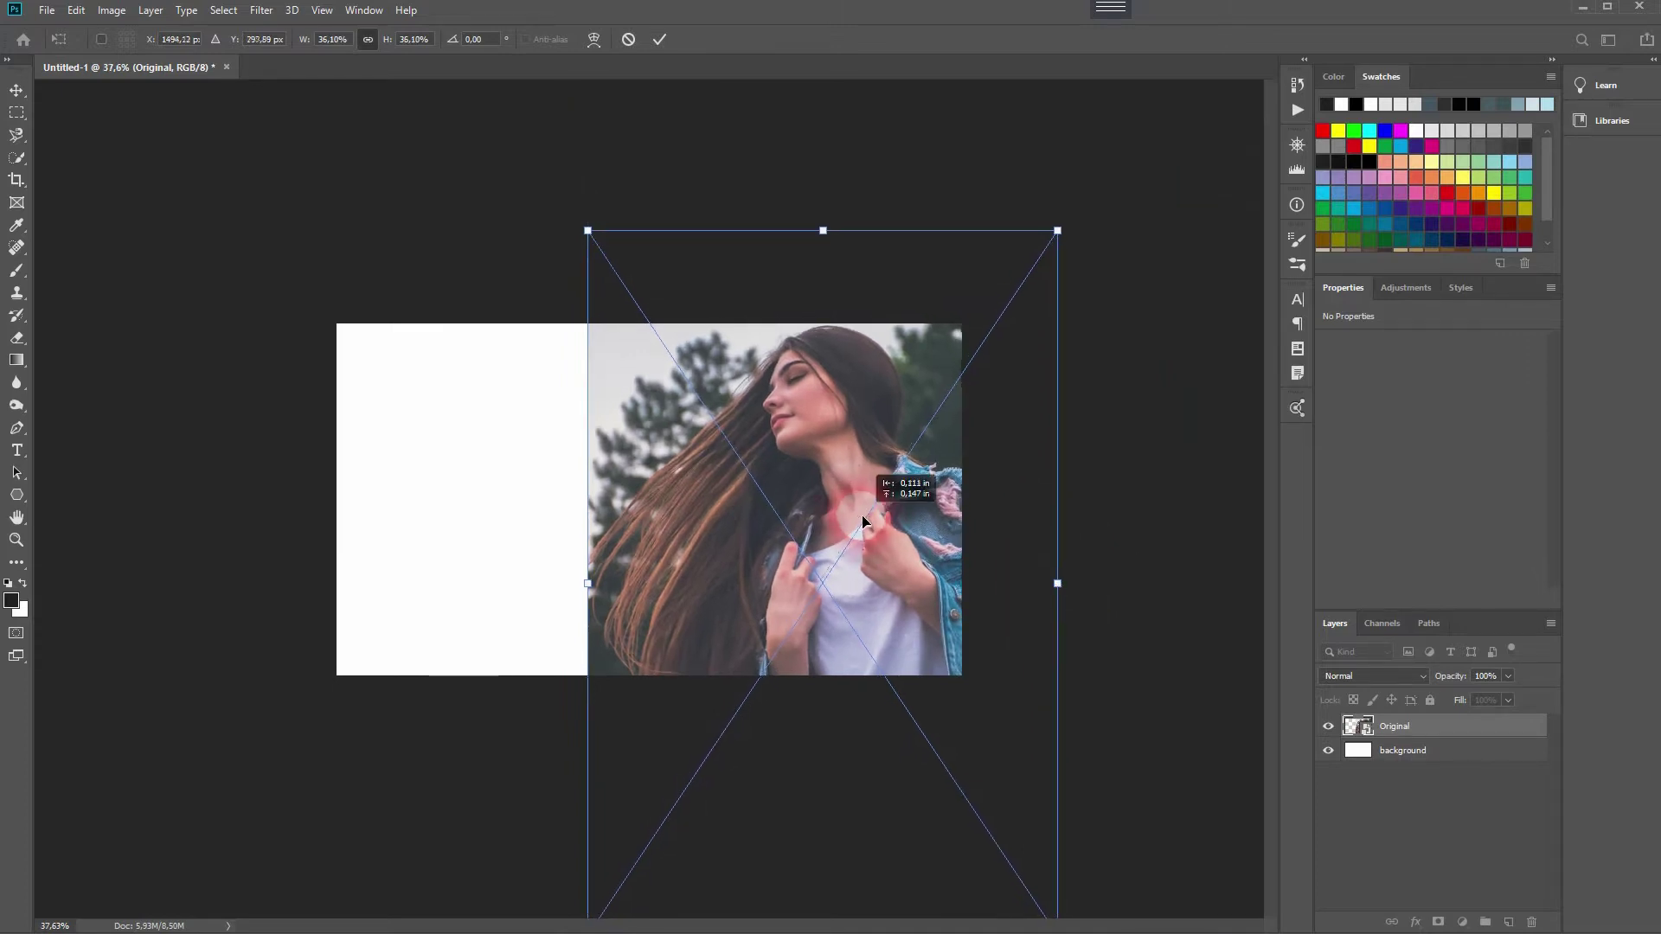
drag(1068, 589, 1010, 564)
drag(816, 560, 823, 586)
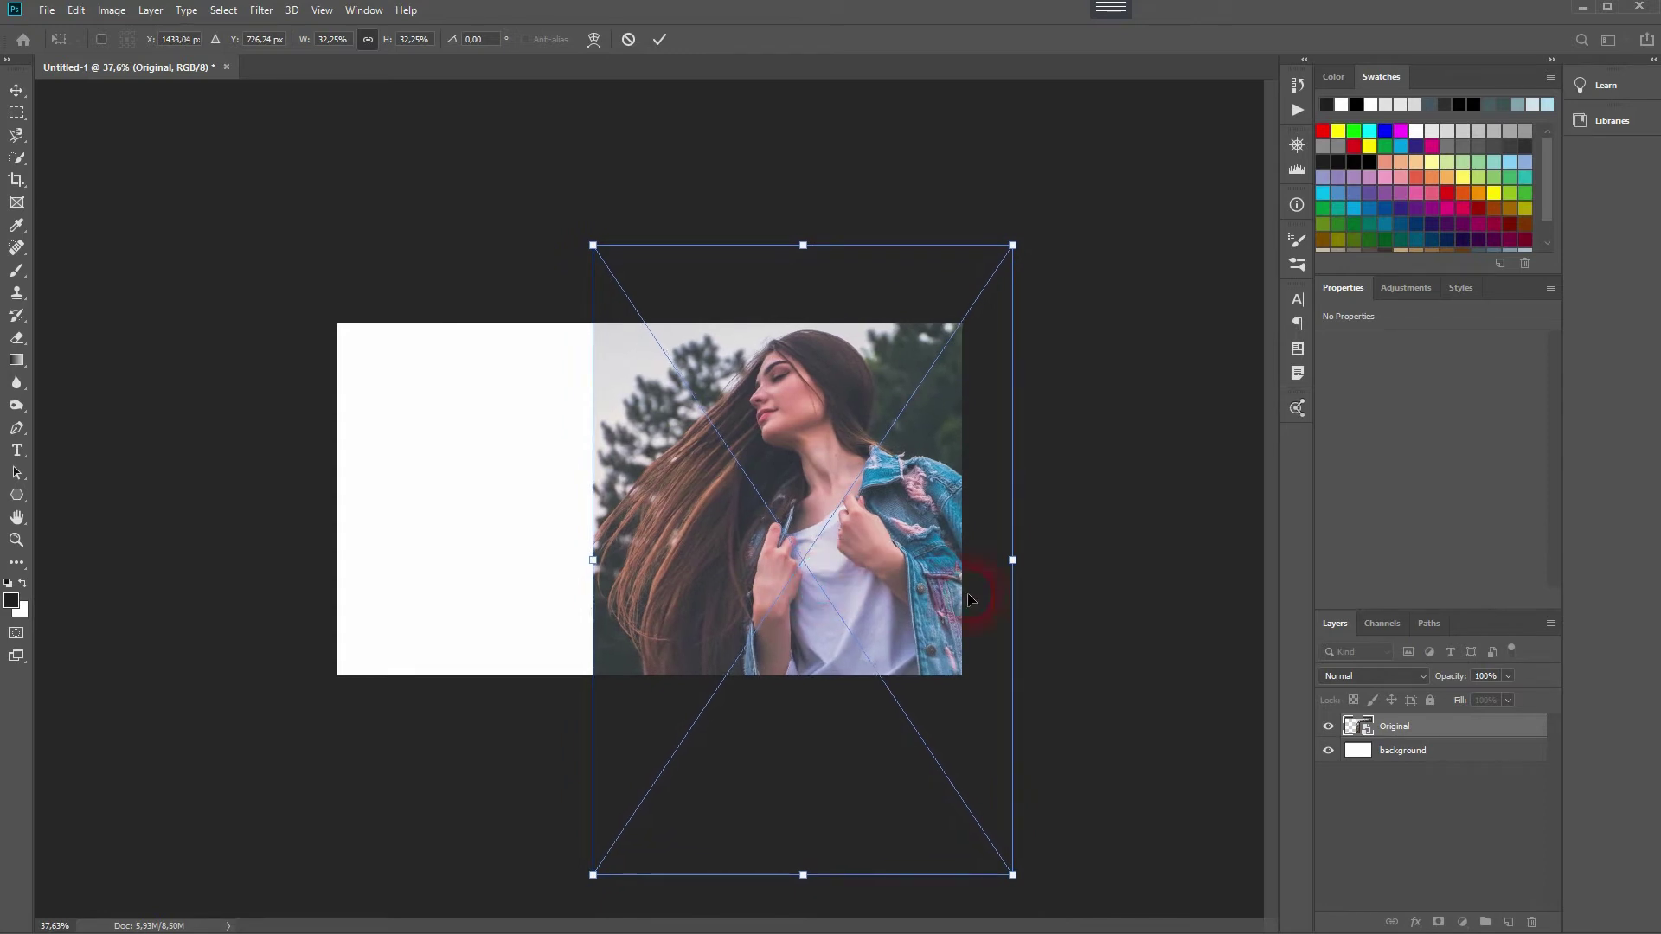
drag(940, 540, 969, 545)
double_click(998, 573)
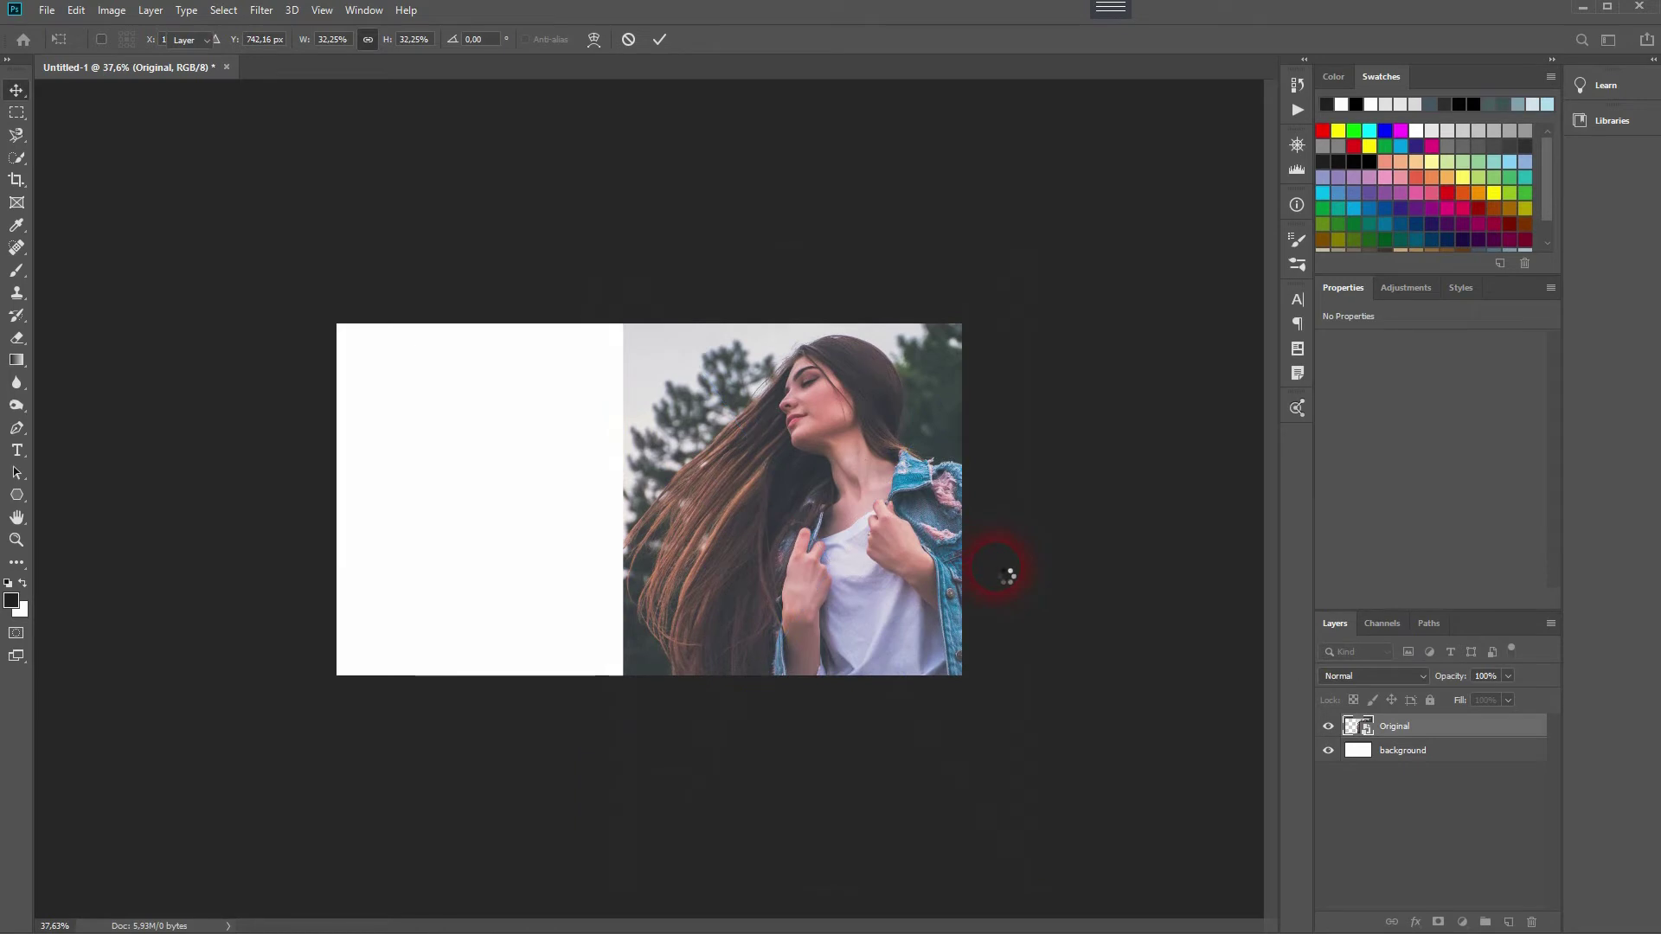
key(ctrl+0)
scroll(998, 570, down, 2)
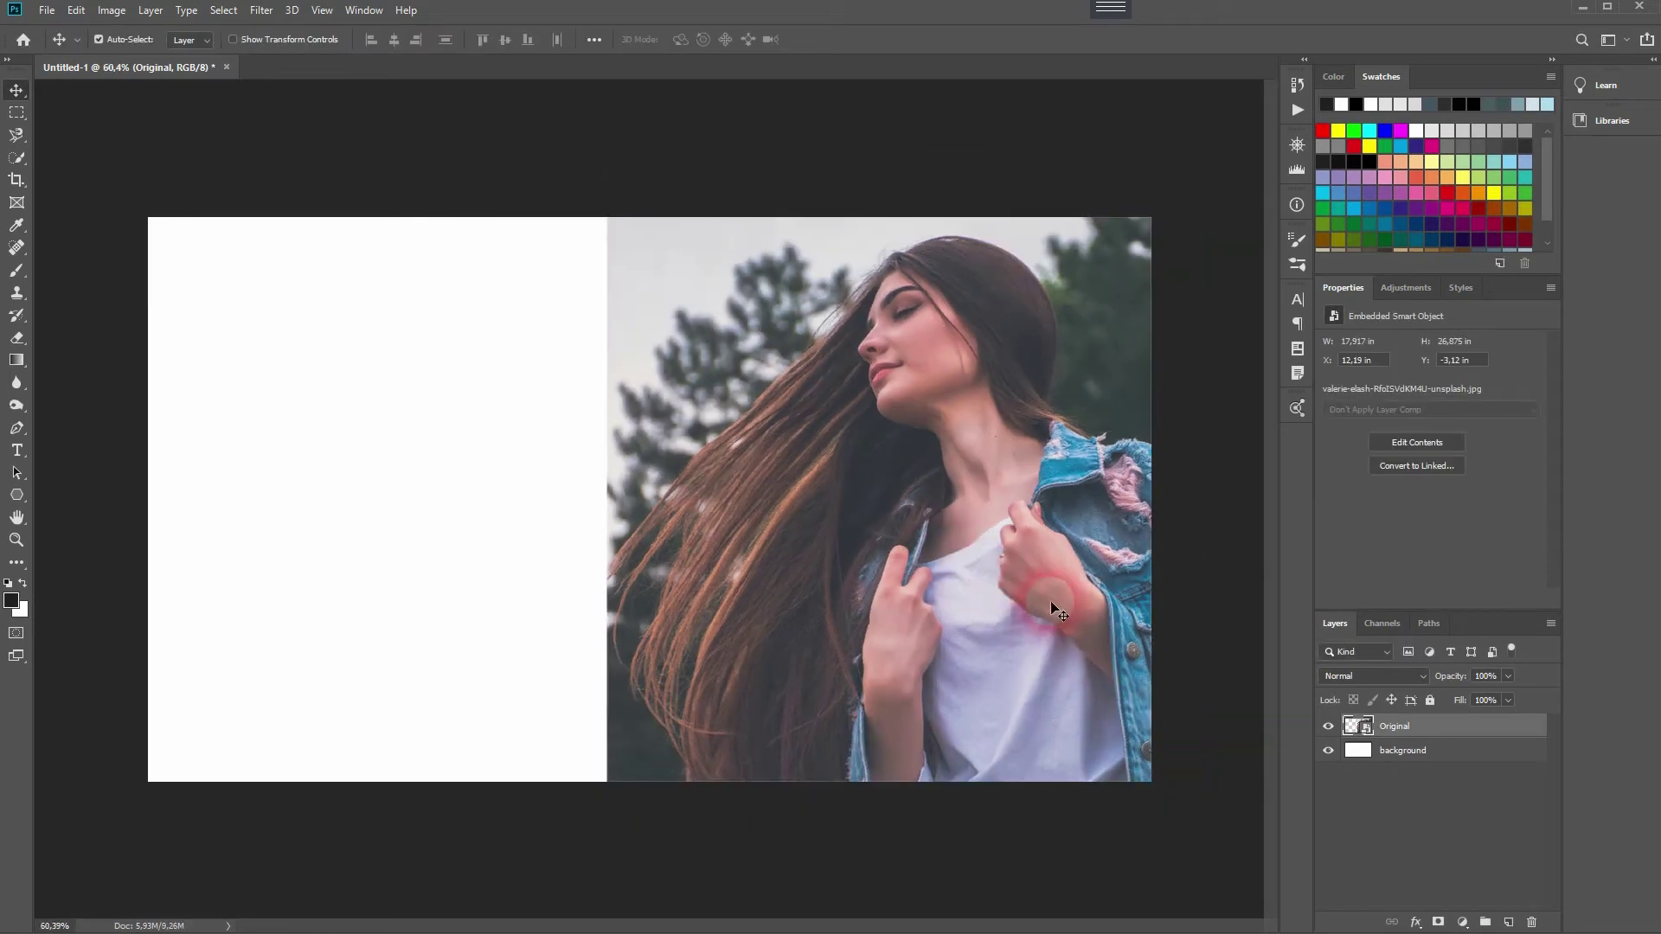
Draw a dark six-sided shape with the Polygon Tool at the photo's upper-left corner, overlapping the canvas's top edge.
click(1385, 781)
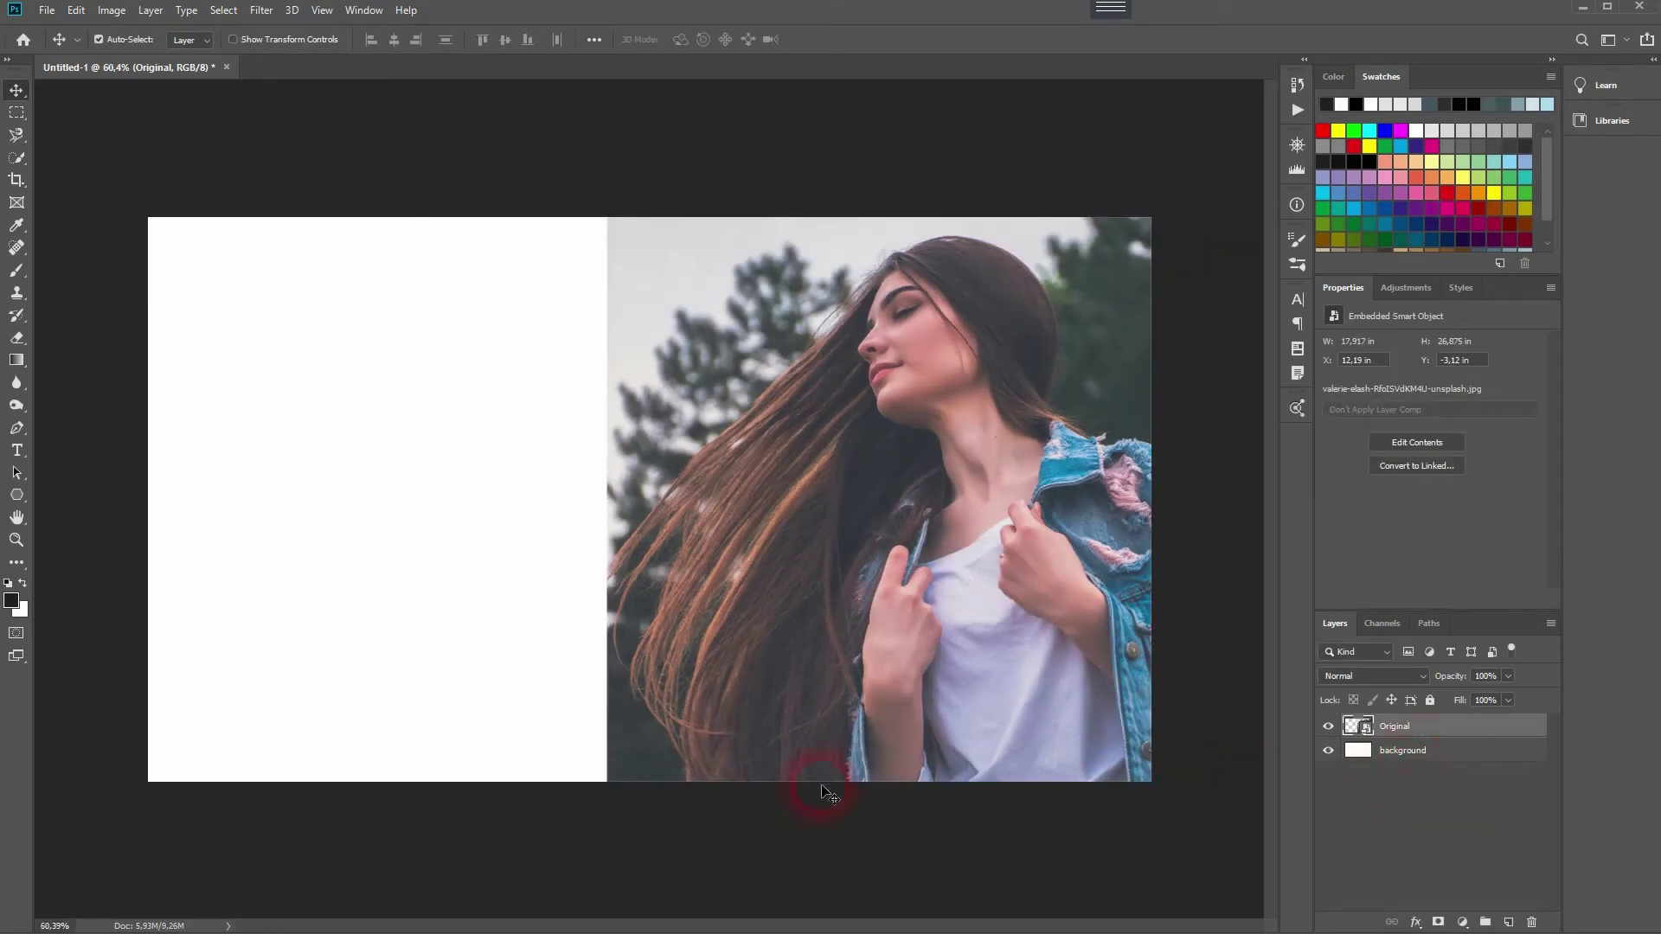
click(17, 495)
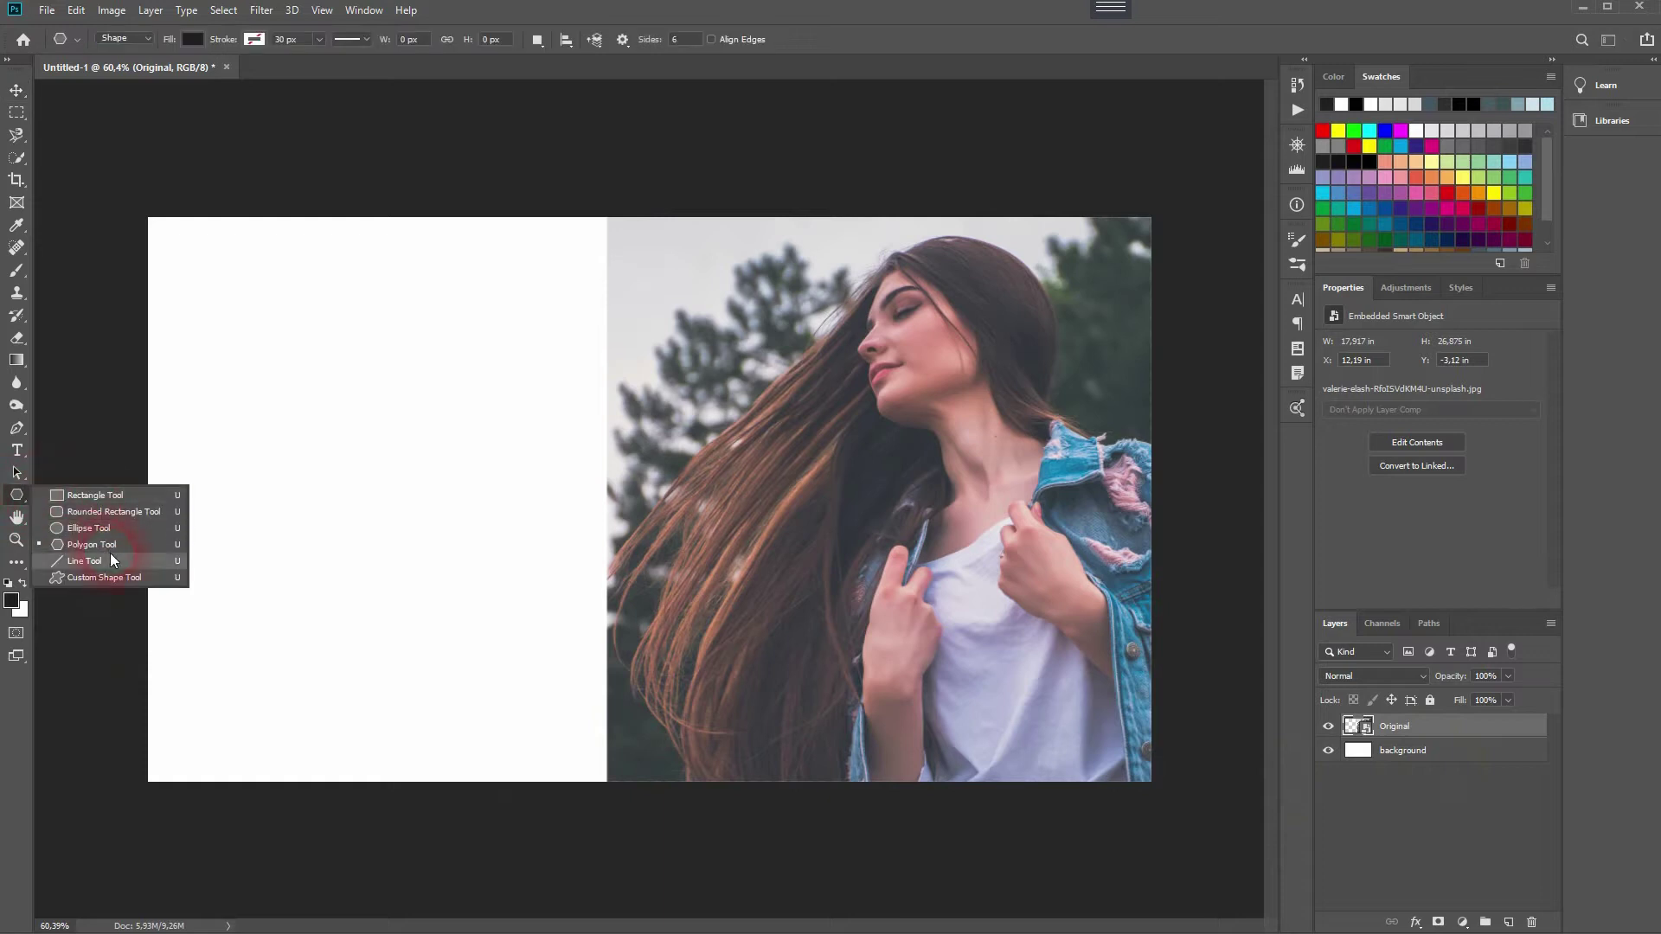
click(109, 547)
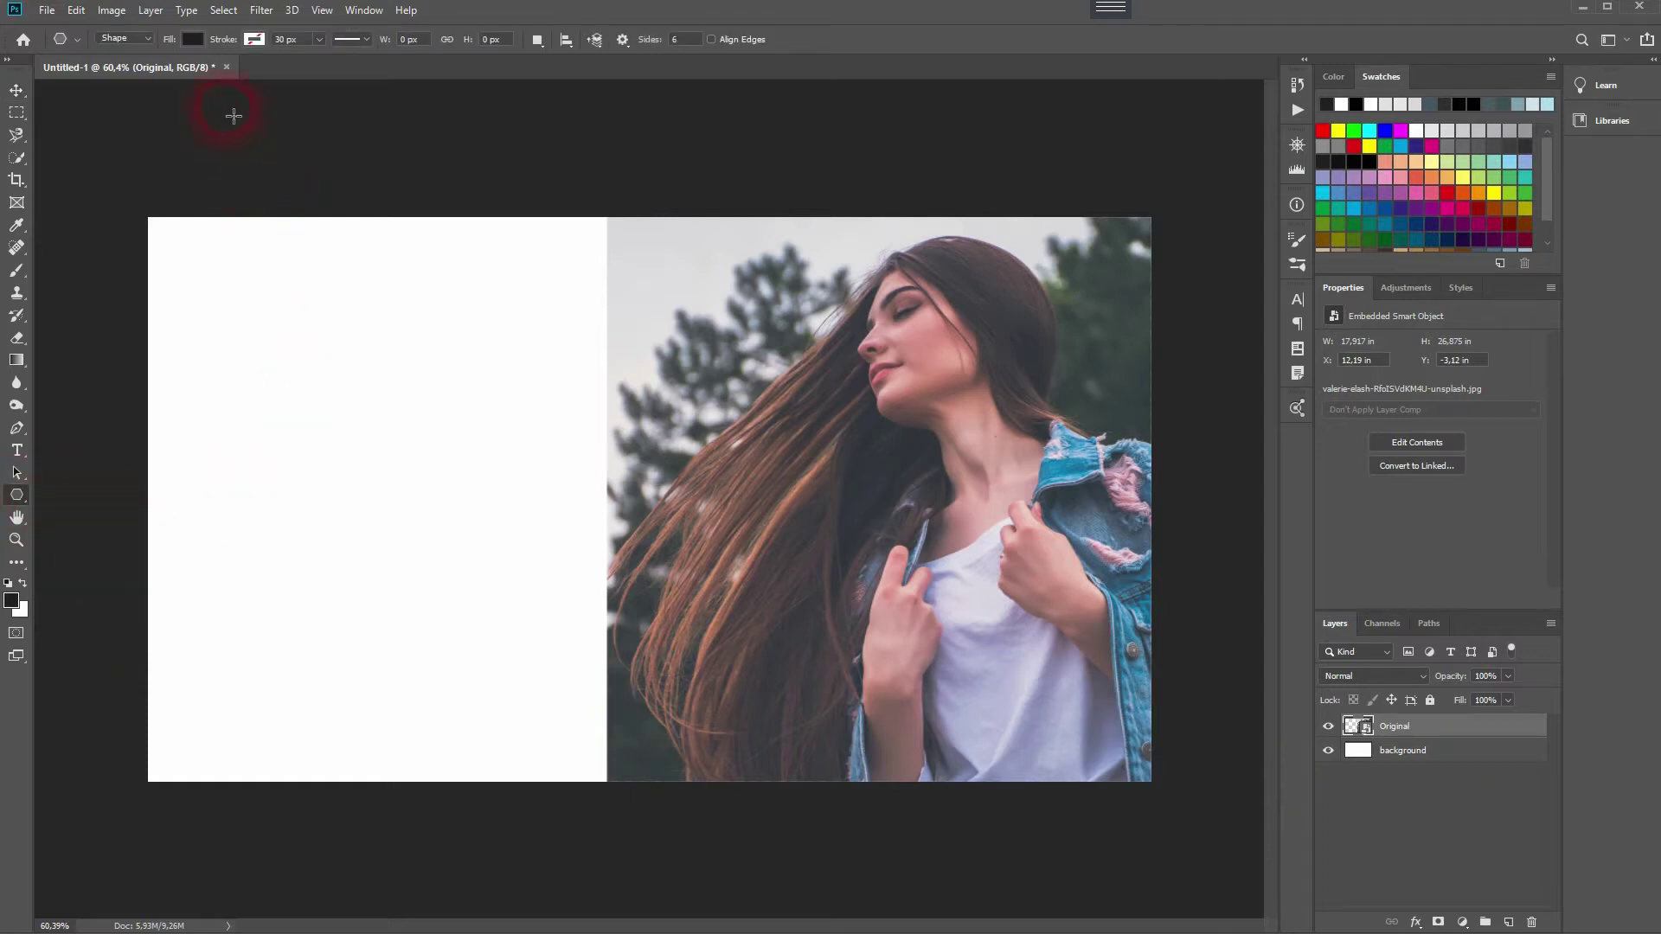
click(254, 40)
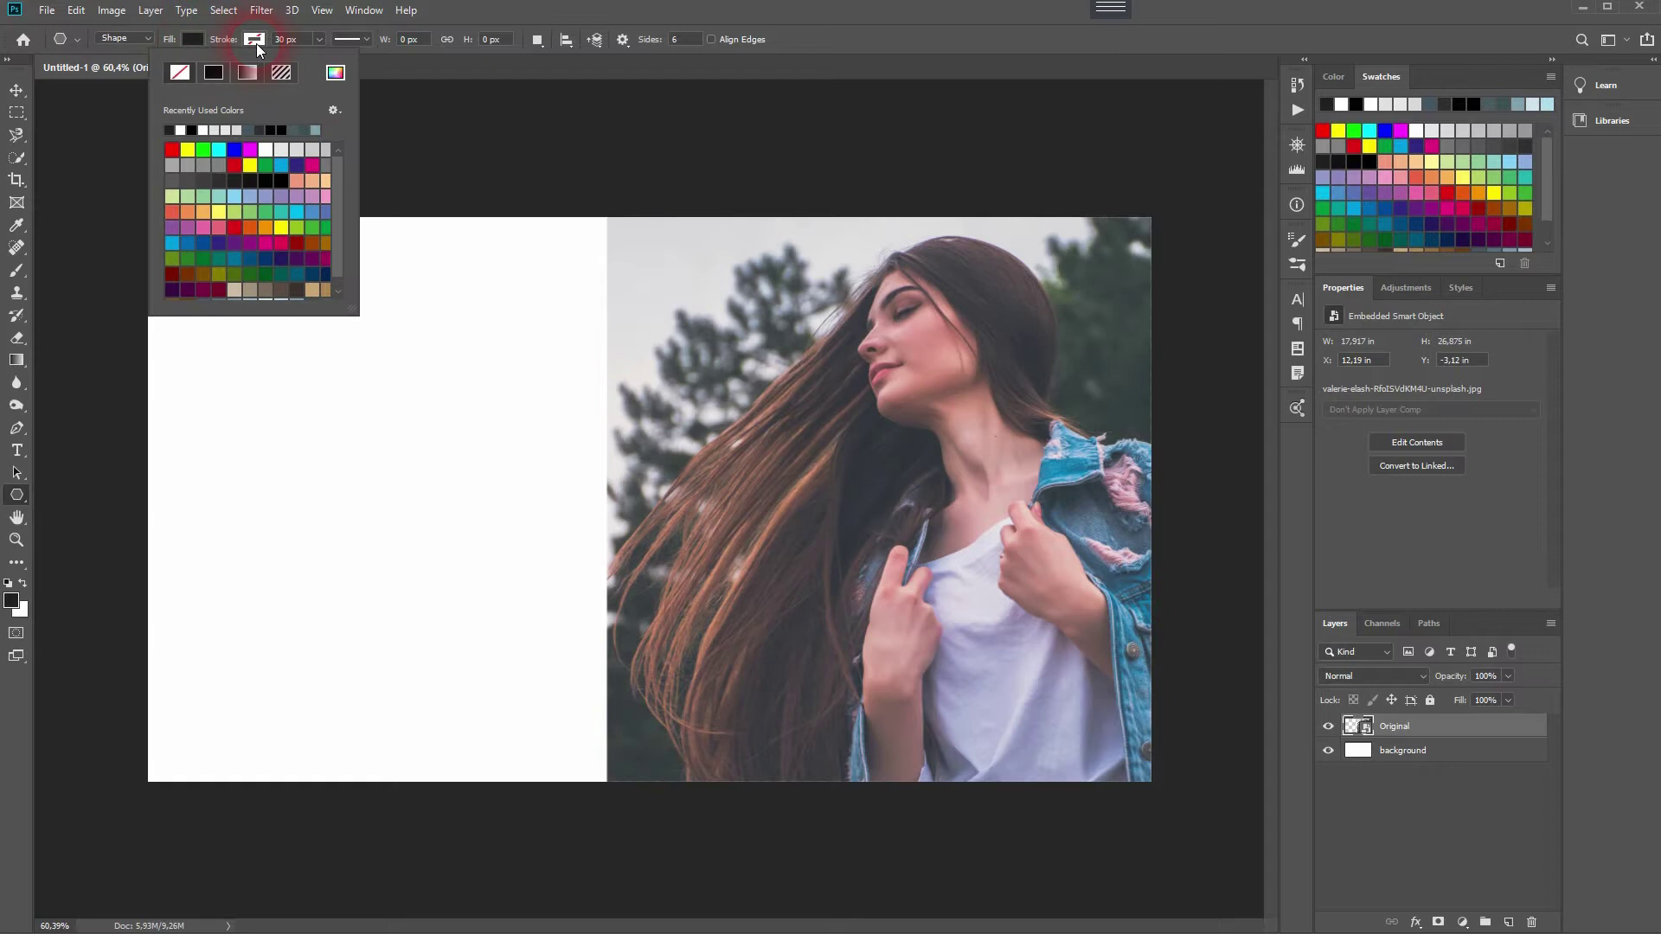
click(145, 42)
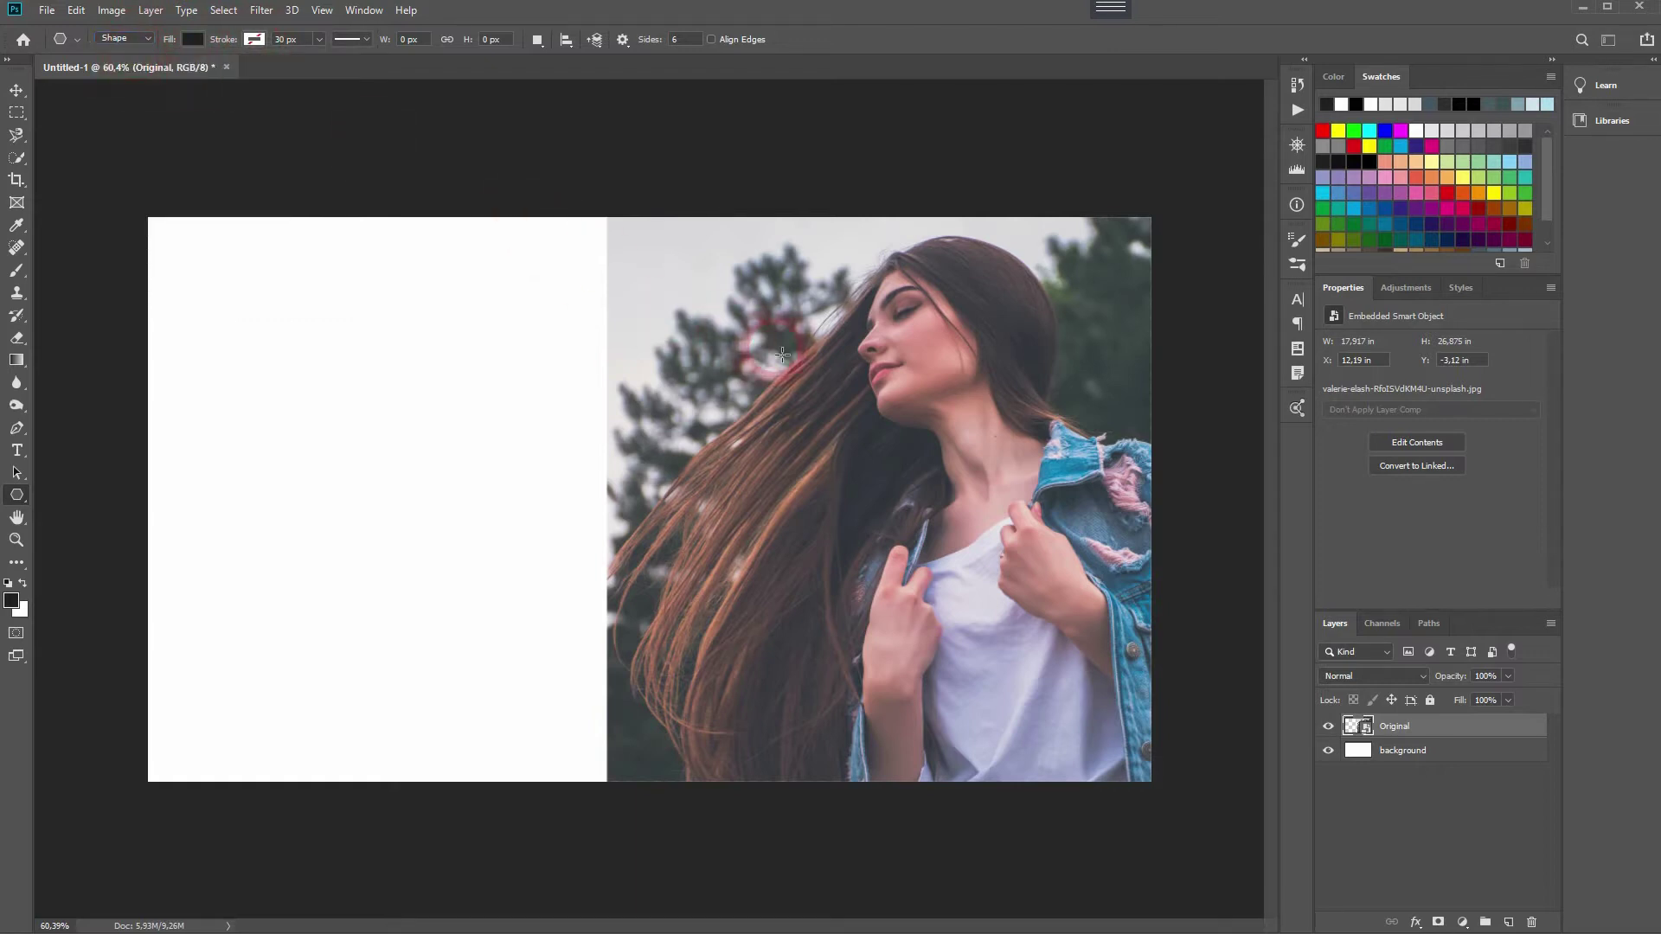
drag(626, 209, 727, 256)
Duplicate the hexagon beside the original and nudge the copy right to leave a narrow gap between the two.
key(v)
scroll(716, 243, up, 7)
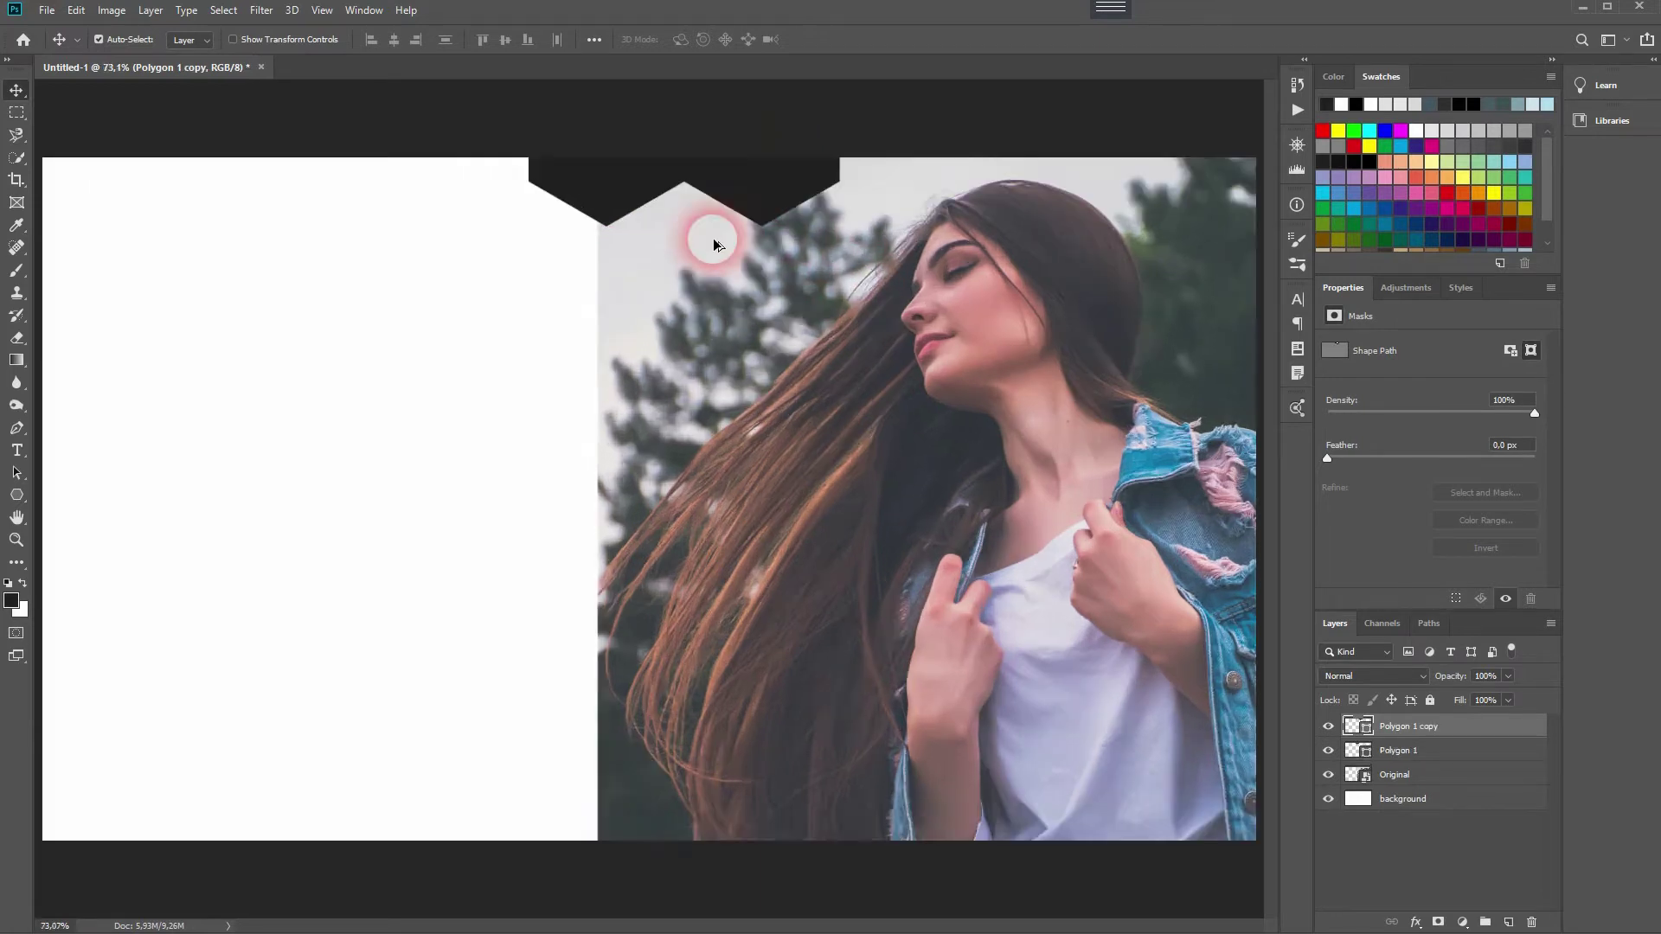
drag(771, 178, 717, 425)
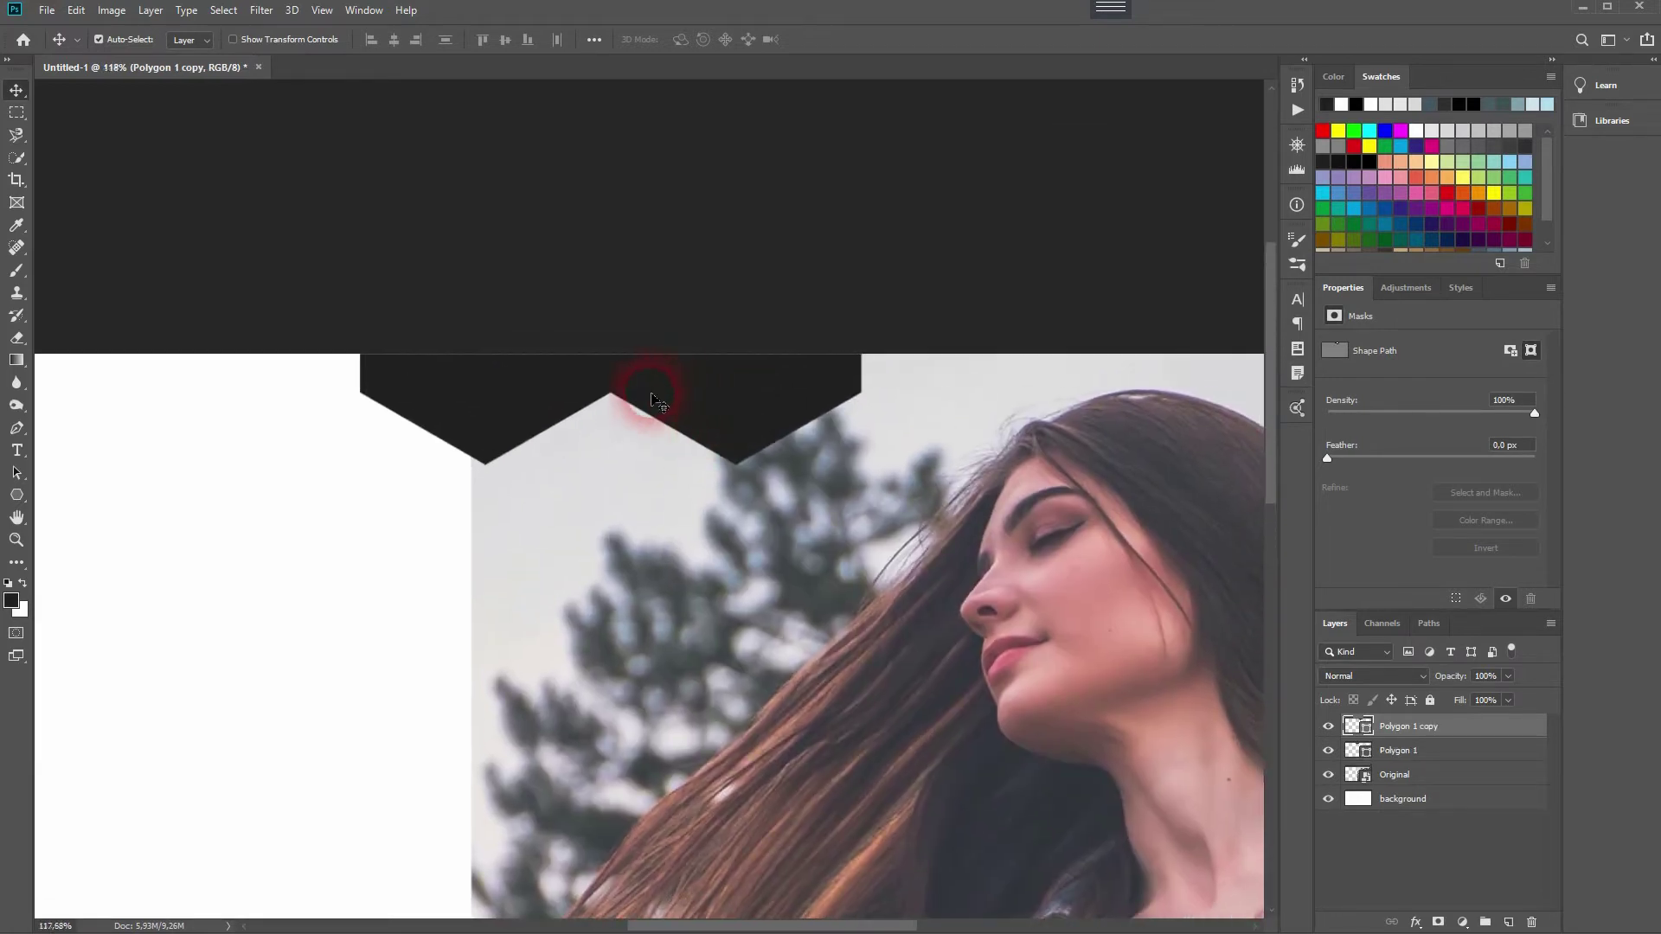
key(Right)
key(Left)
key(Right)
key(Right)
key(Right)
key(Right)
key(Right)
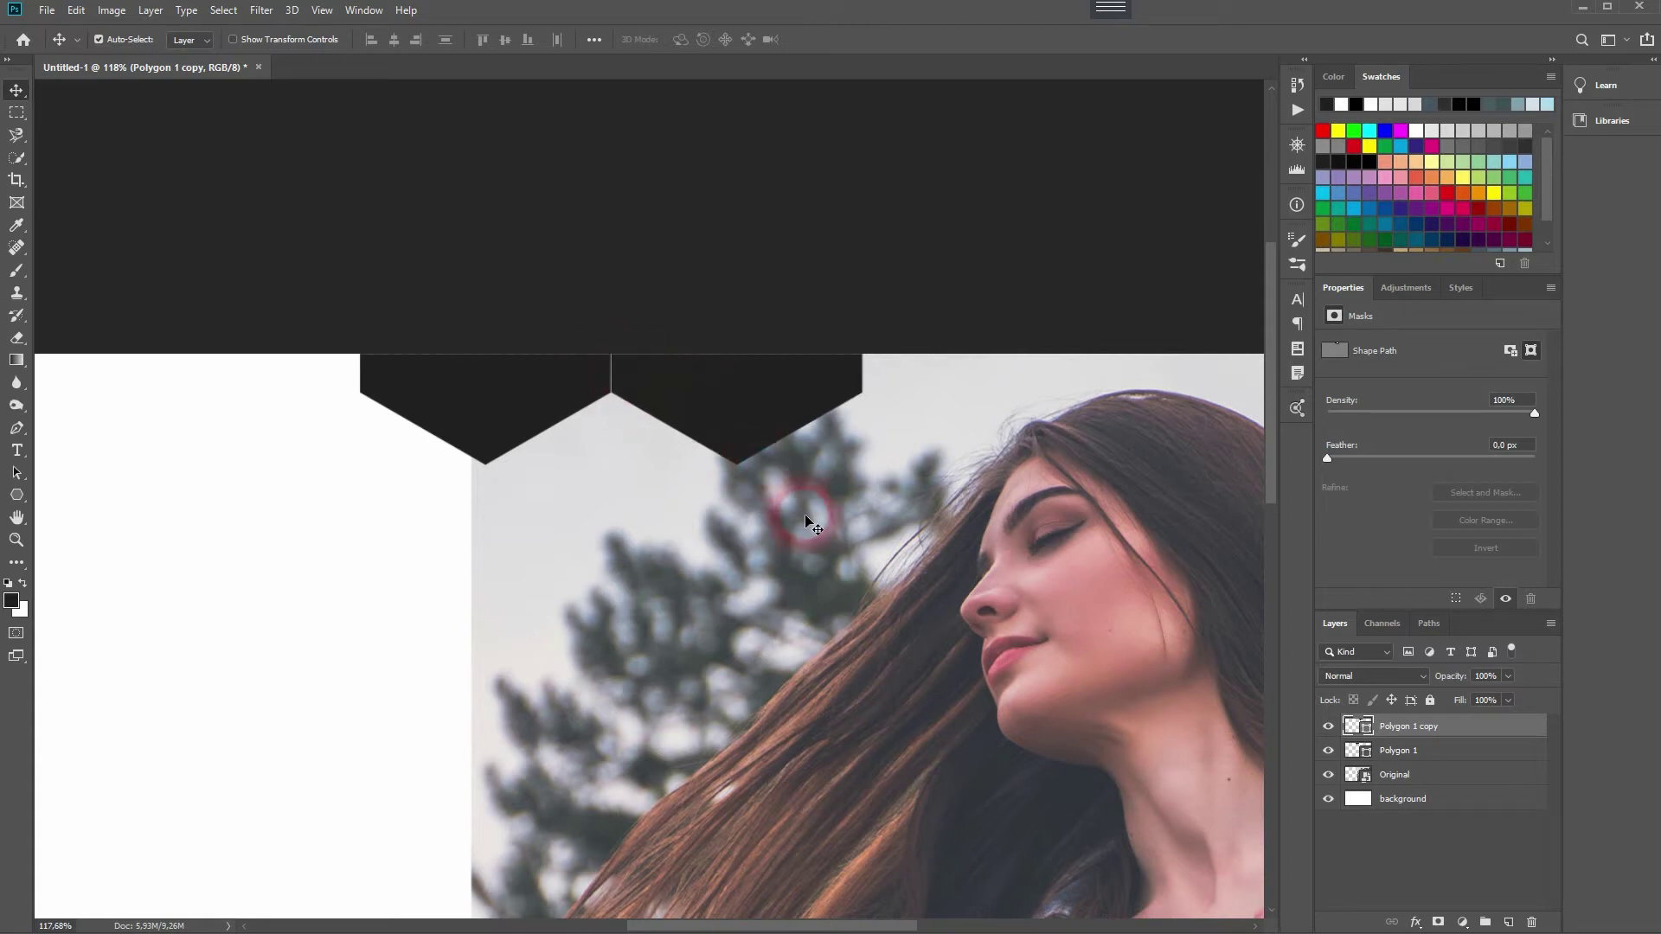
key(Right)
key(Right)
key(Right)
key(Right)
key(Right)
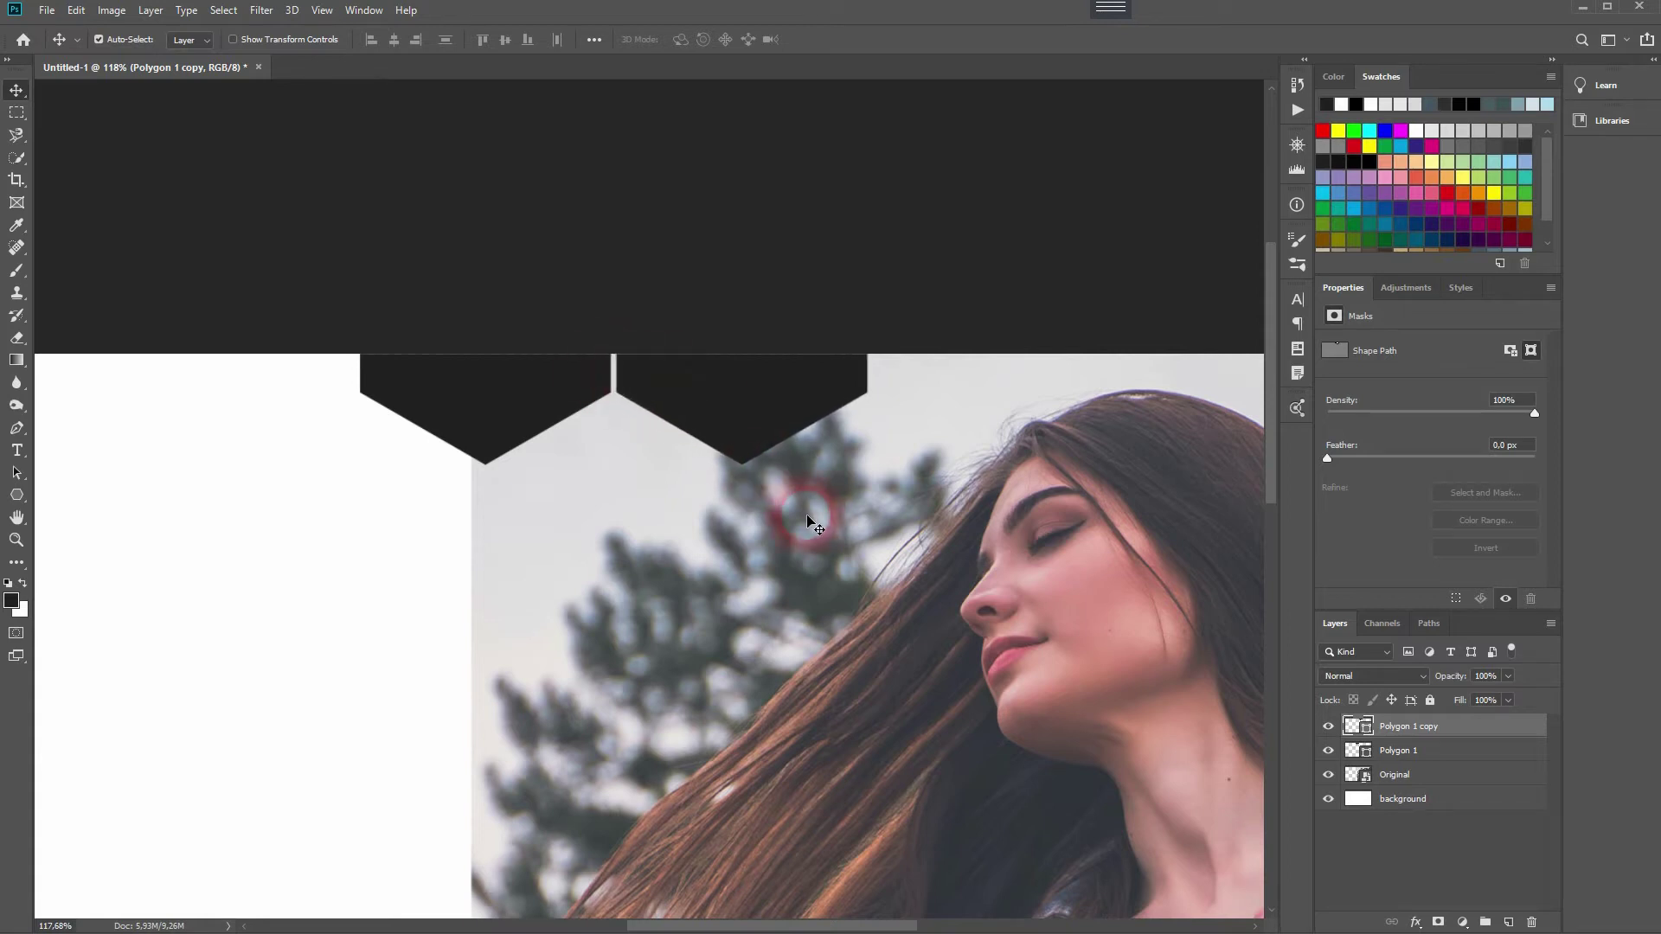
key(ctrl+0)
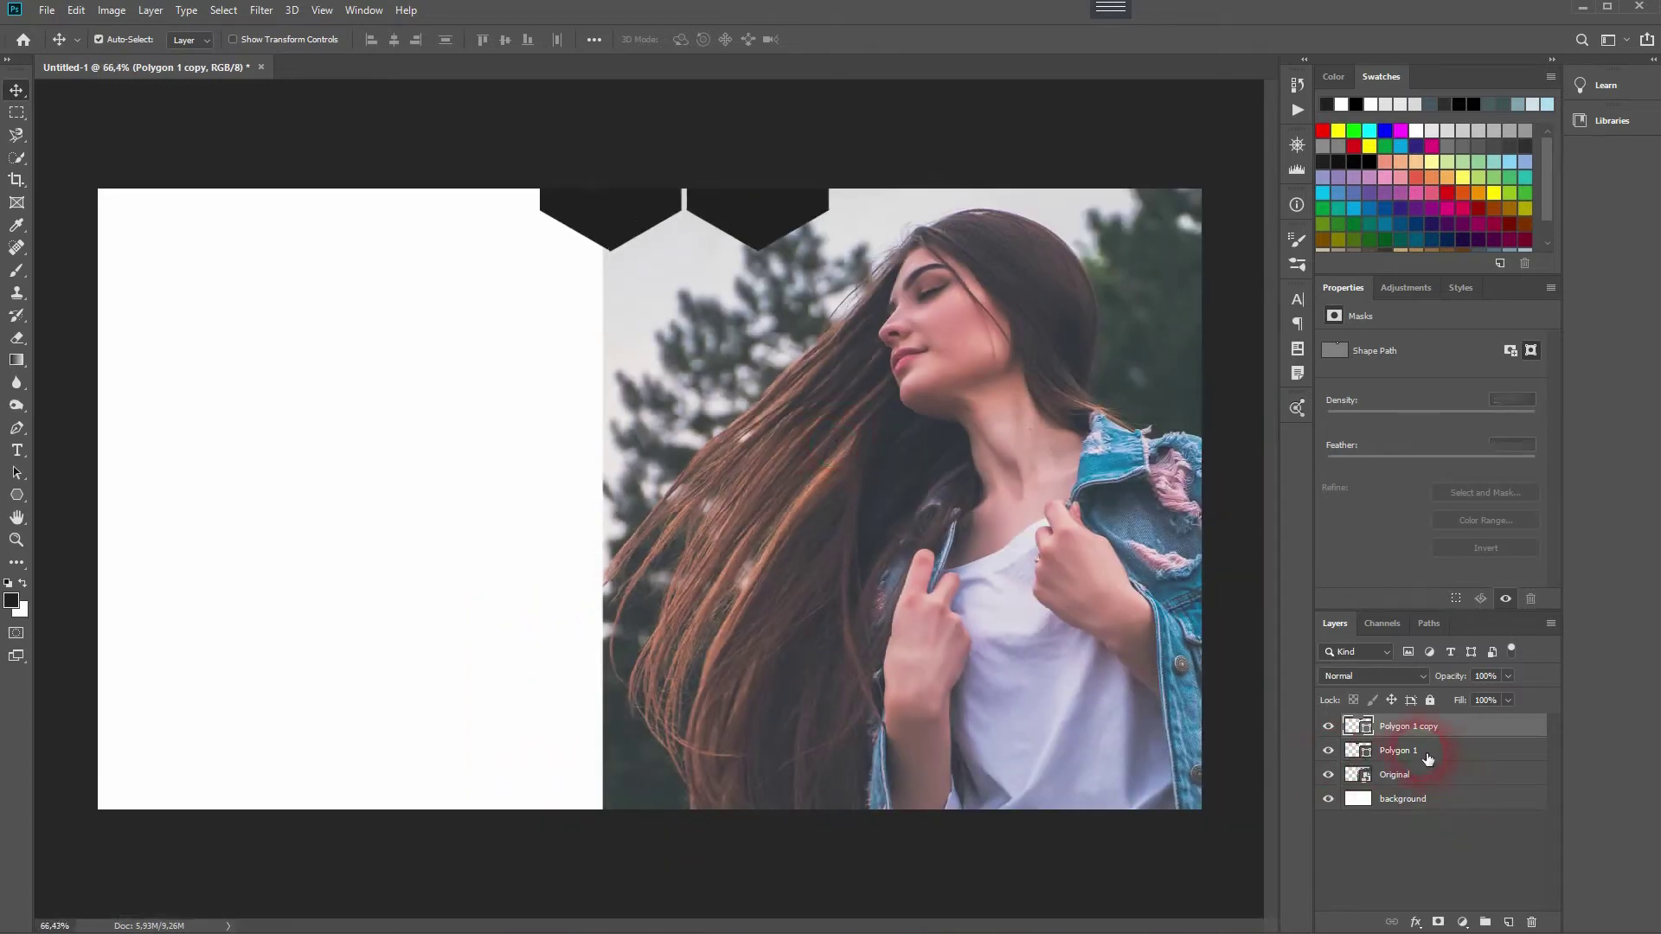
Duplicate the hexagon pair twice to the right with the same gap, continuing the row to the canvas's right edge.
shift+click(1431, 751)
drag(778, 216, 1071, 213)
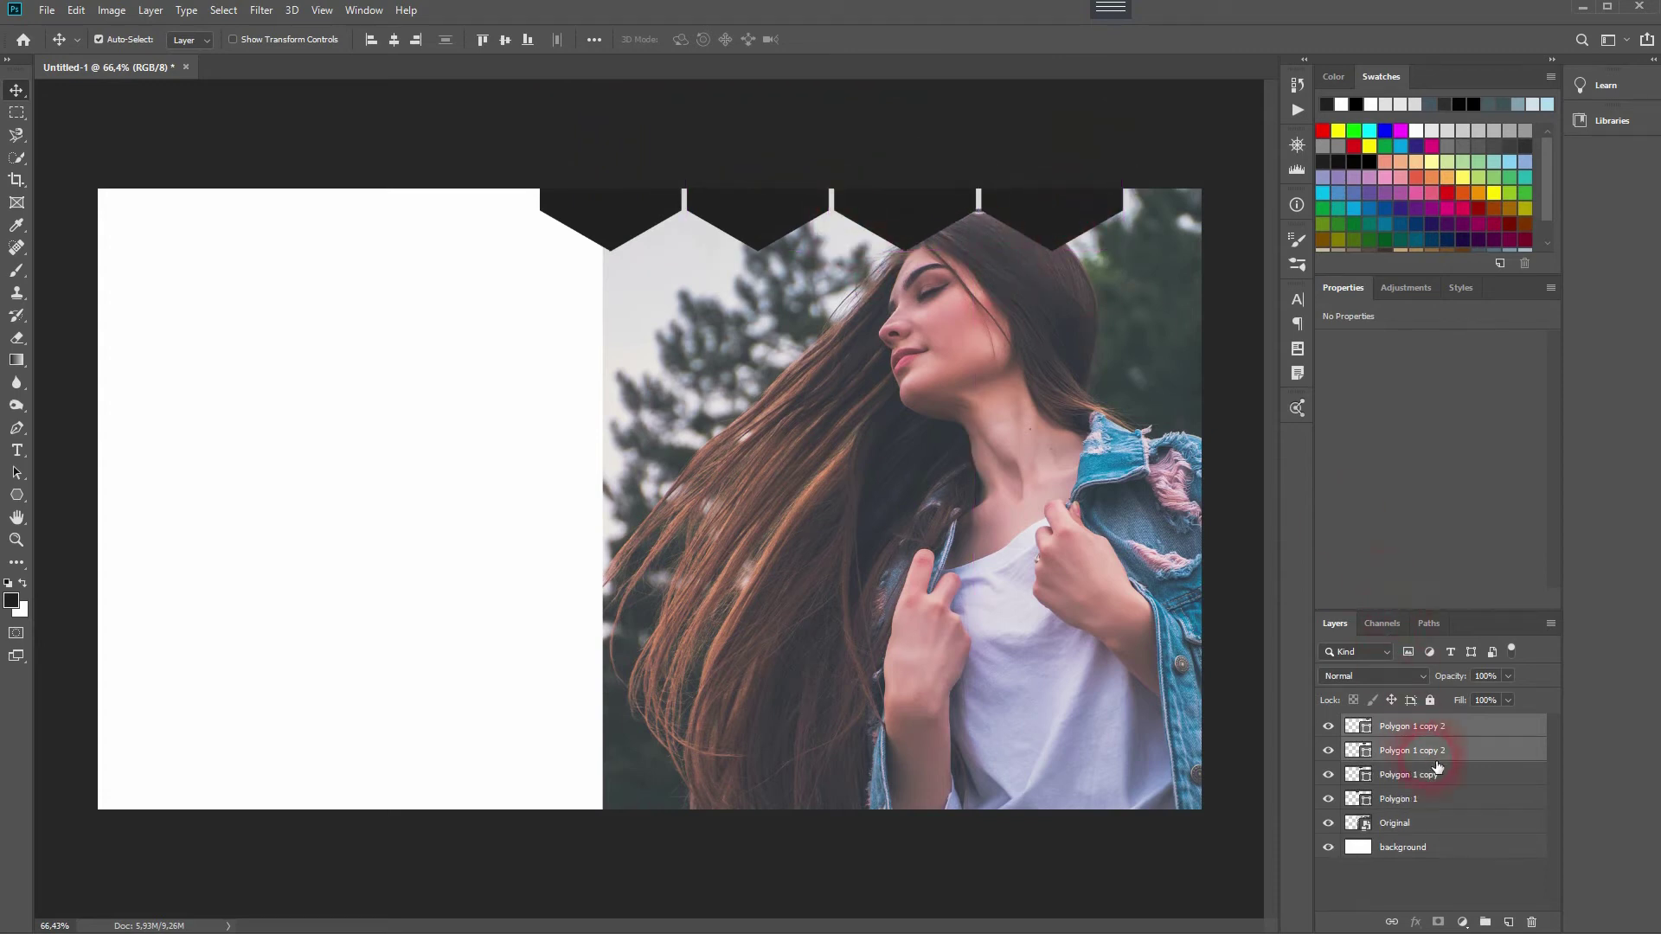
drag(900, 207, 1194, 204)
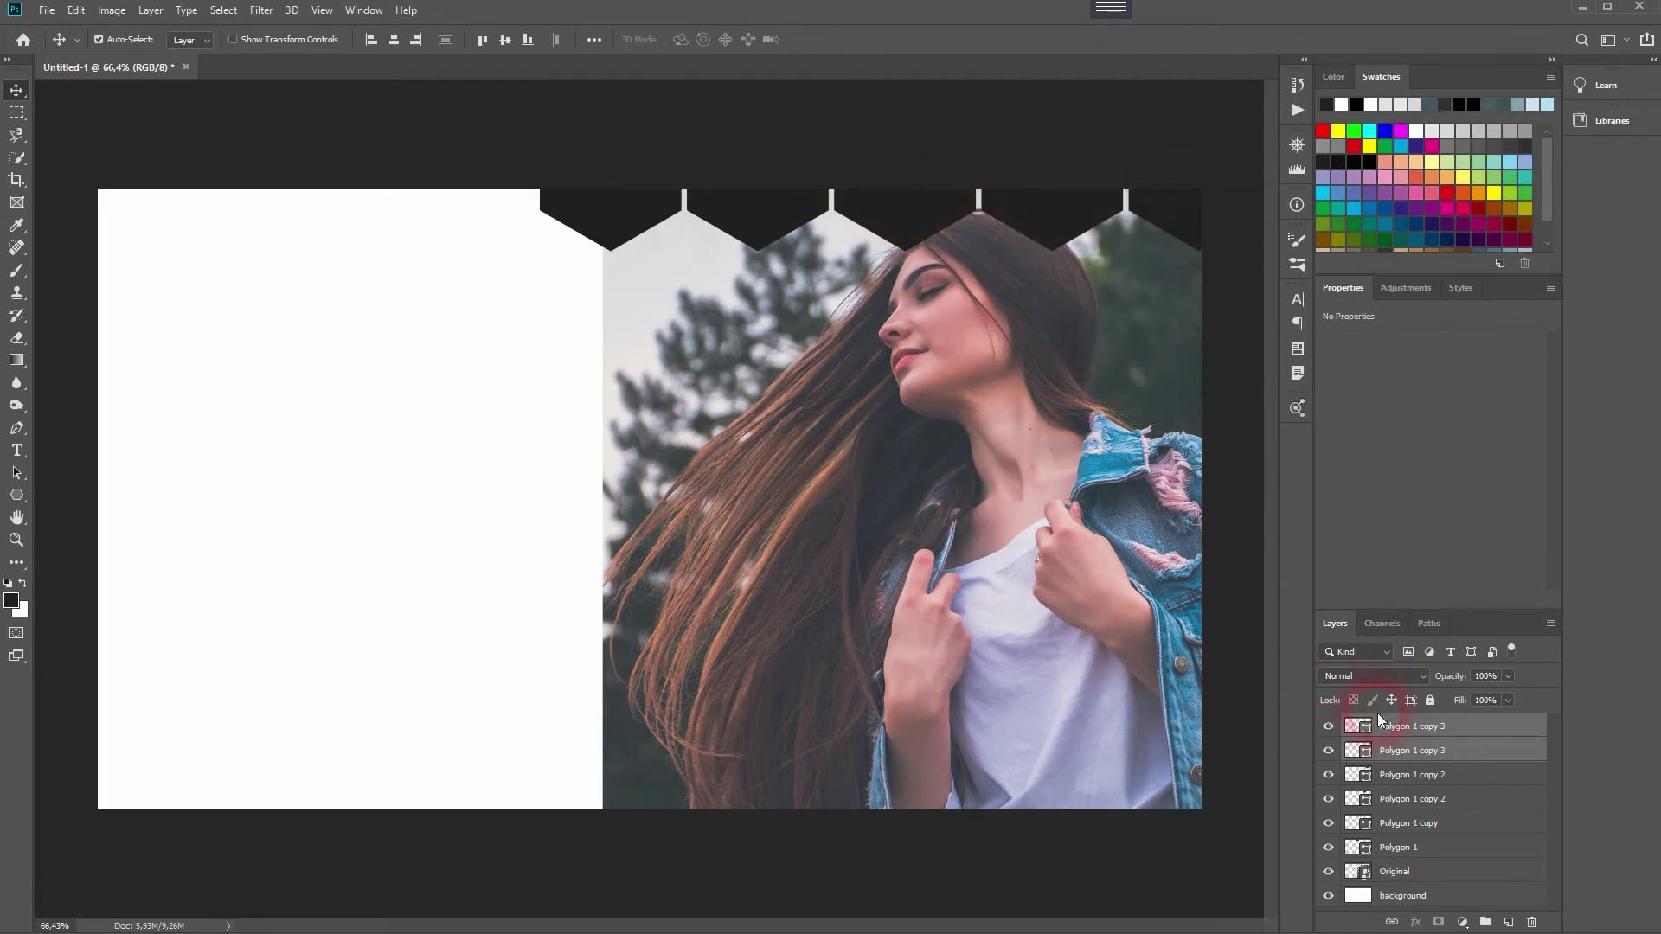
Delete the surplus hexagon copy that lies outside the canvas's right edge.
click(1330, 728)
click(1462, 729)
key(Delete)
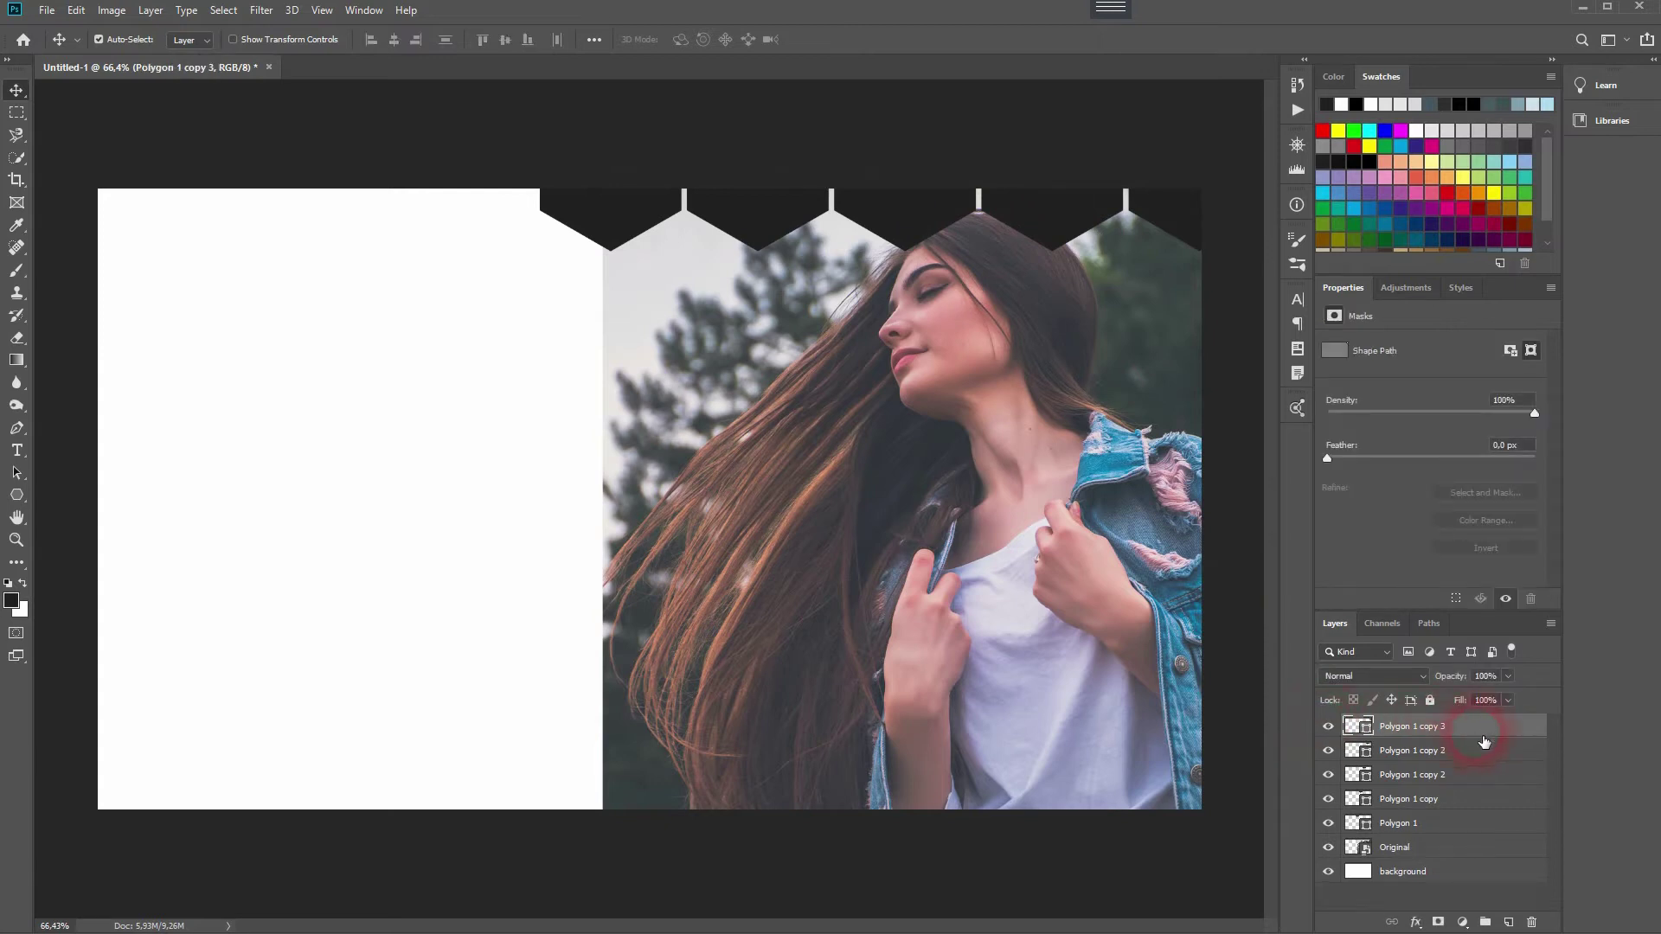
Duplicate the row of five hexagons as a second row, staggered half a hexagon to the right below it, and group the copies.
shift+click(1428, 828)
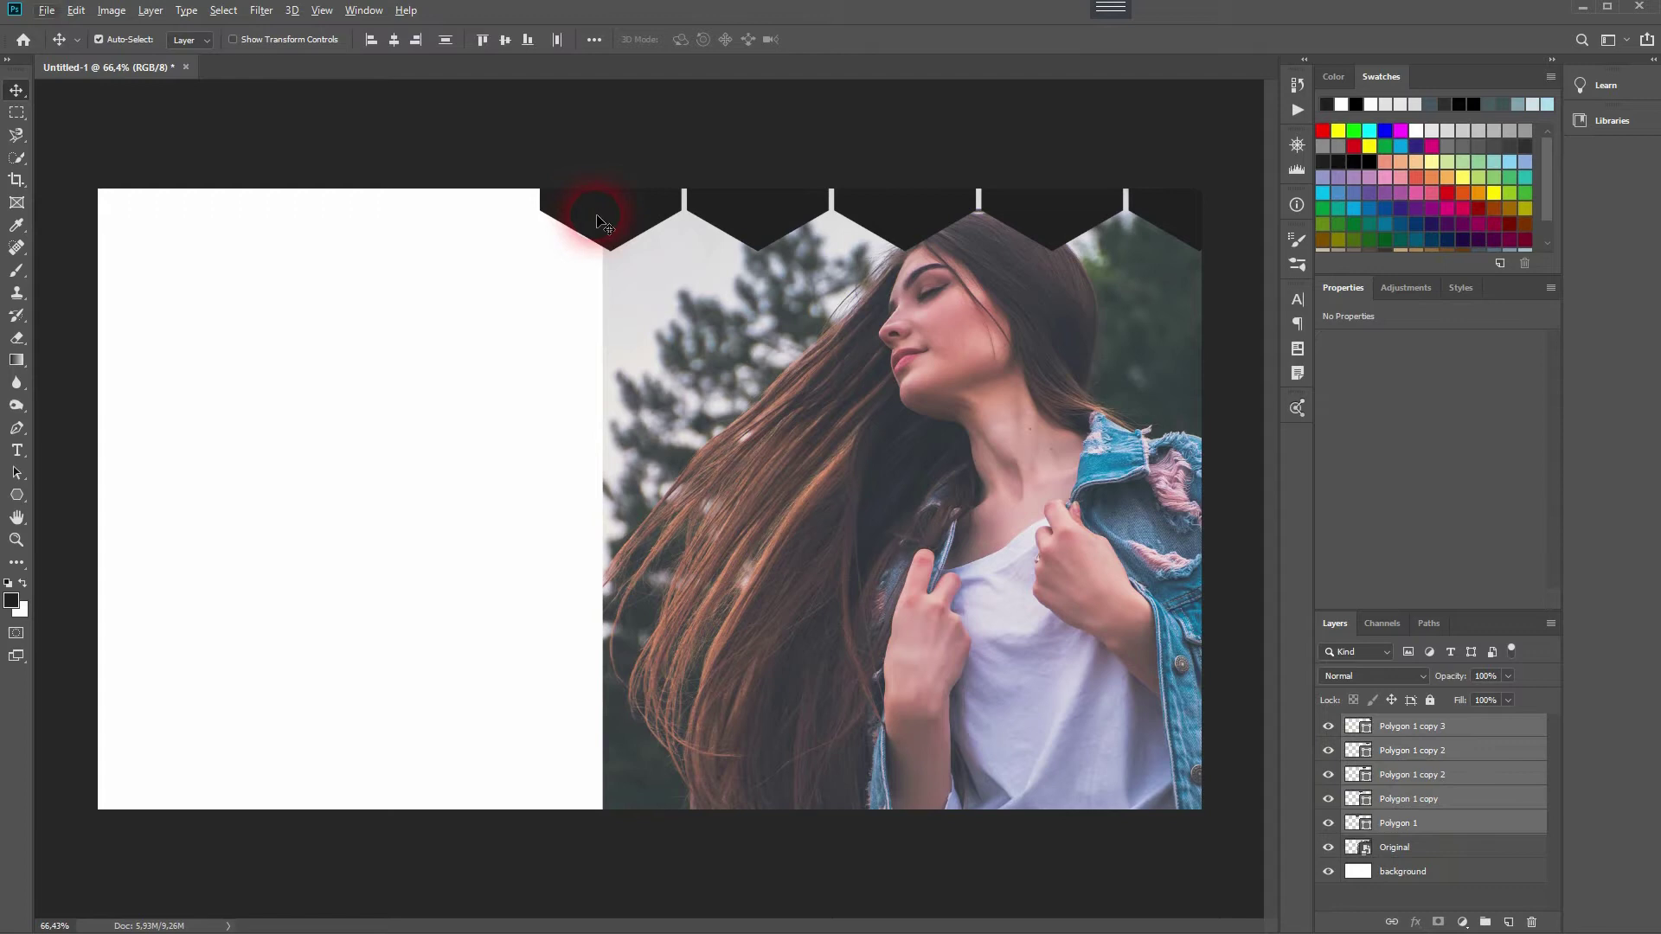
drag(603, 224, 675, 340)
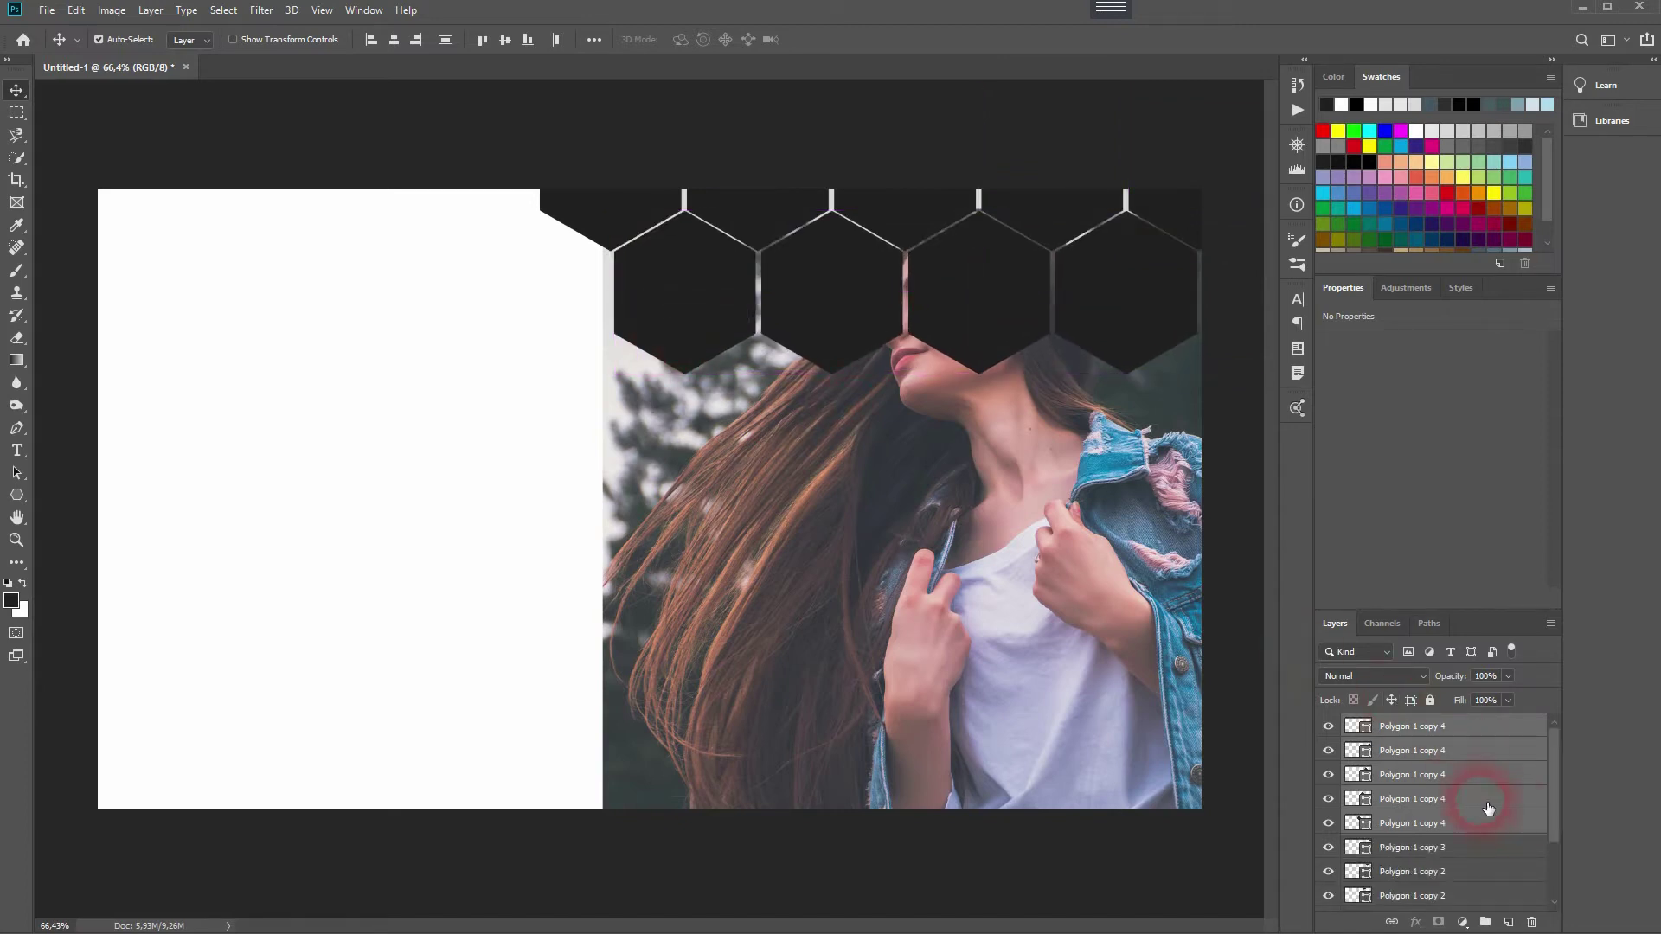
key(ctrl+g)
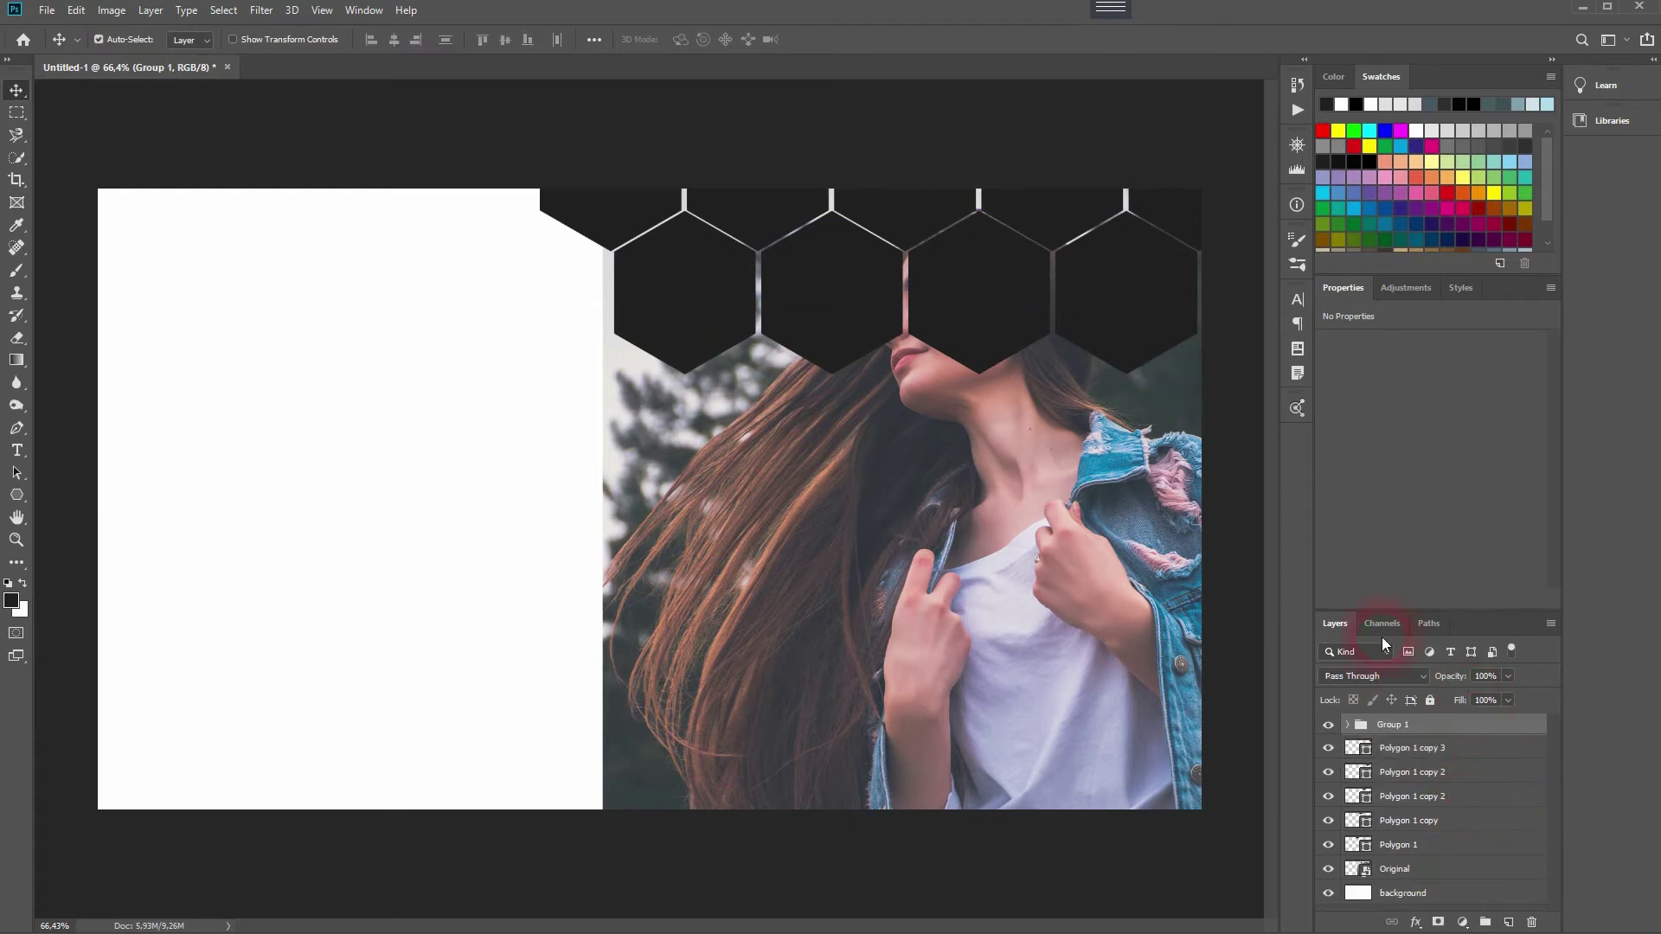
Nudge the second-row group vertically until its gap to the first row matches the gaps between neighbouring hexagons.
key(ctrl+Up)
key(ctrl+Up)
key(ctrl+Up)
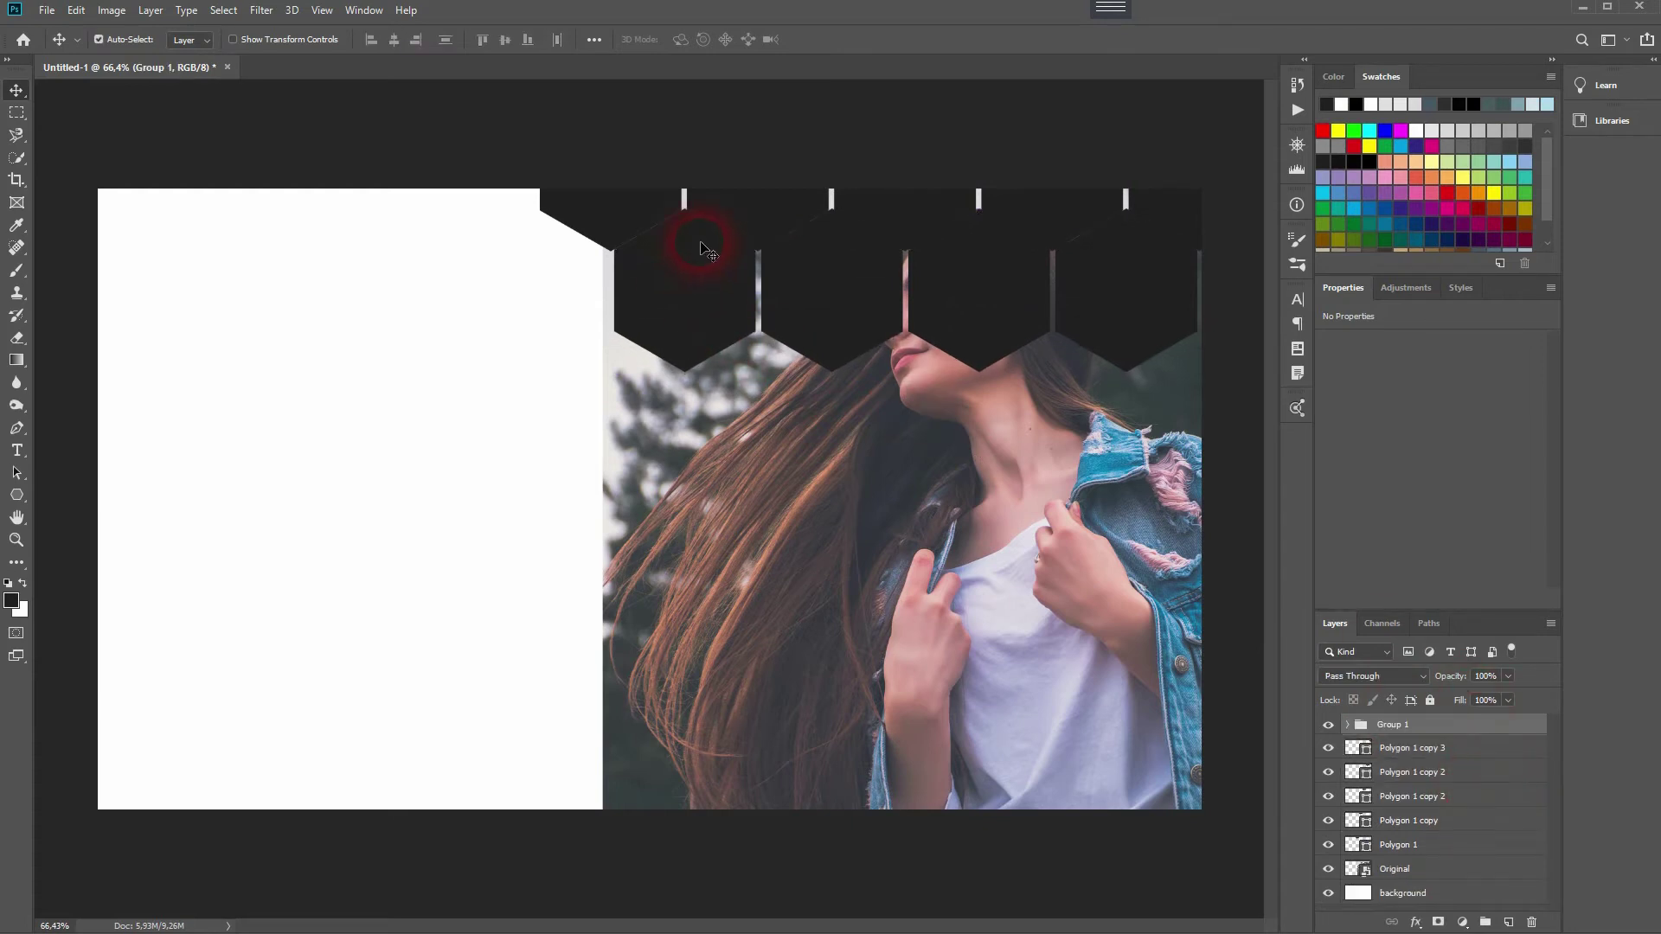
drag(703, 249, 621, 482)
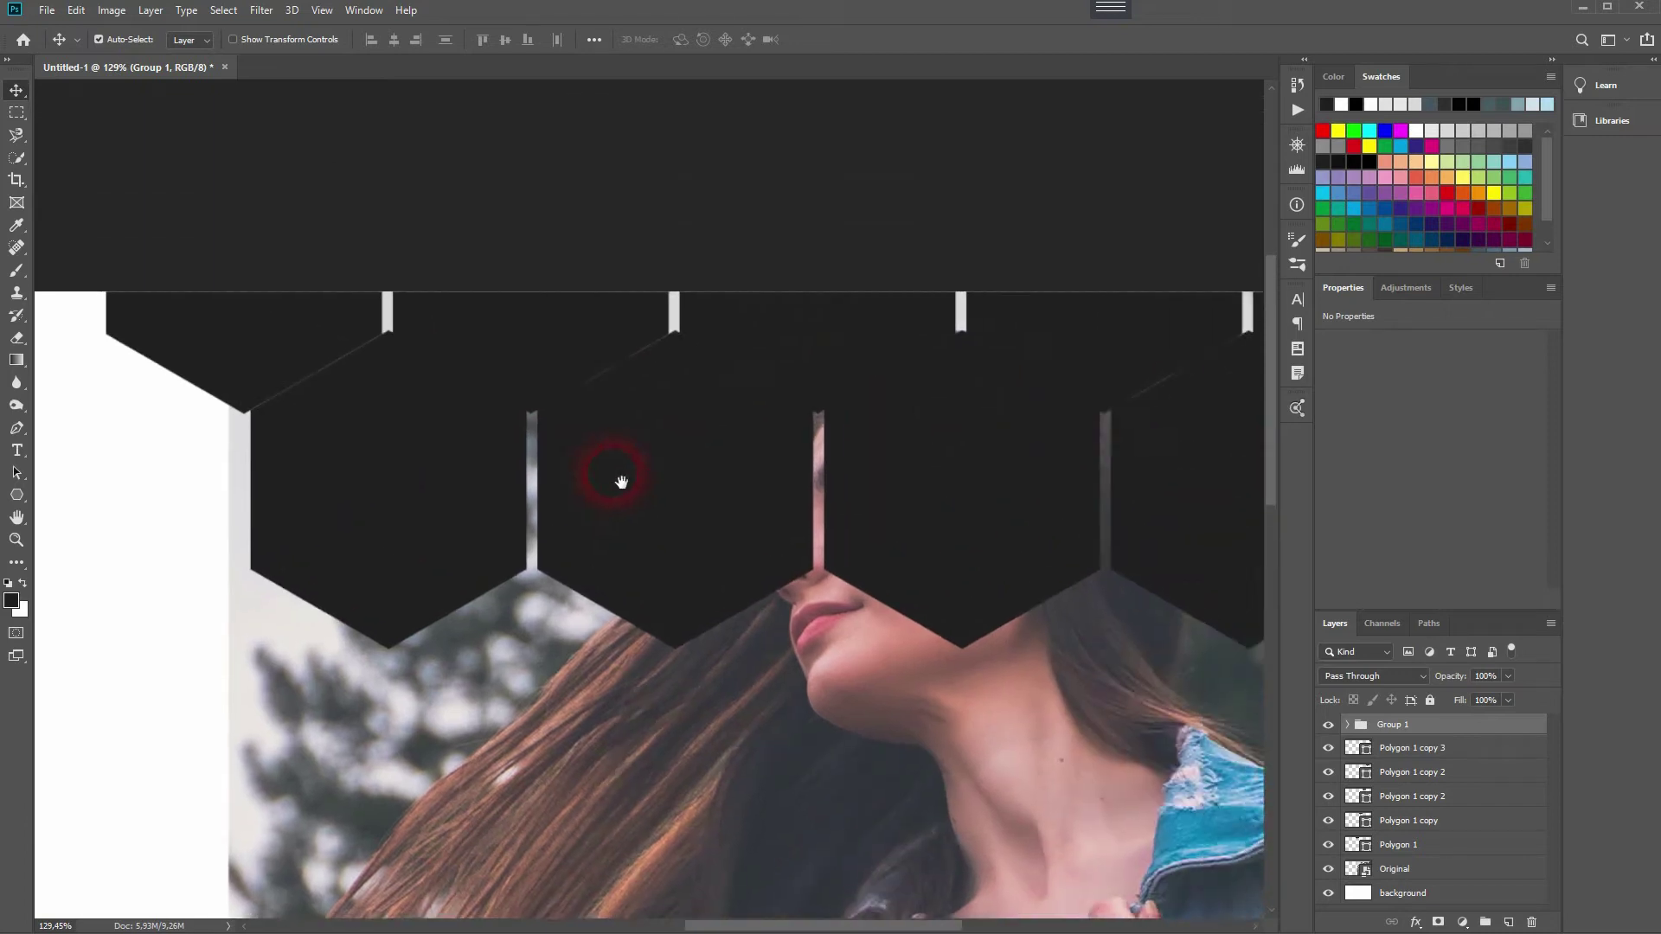
key(Up)
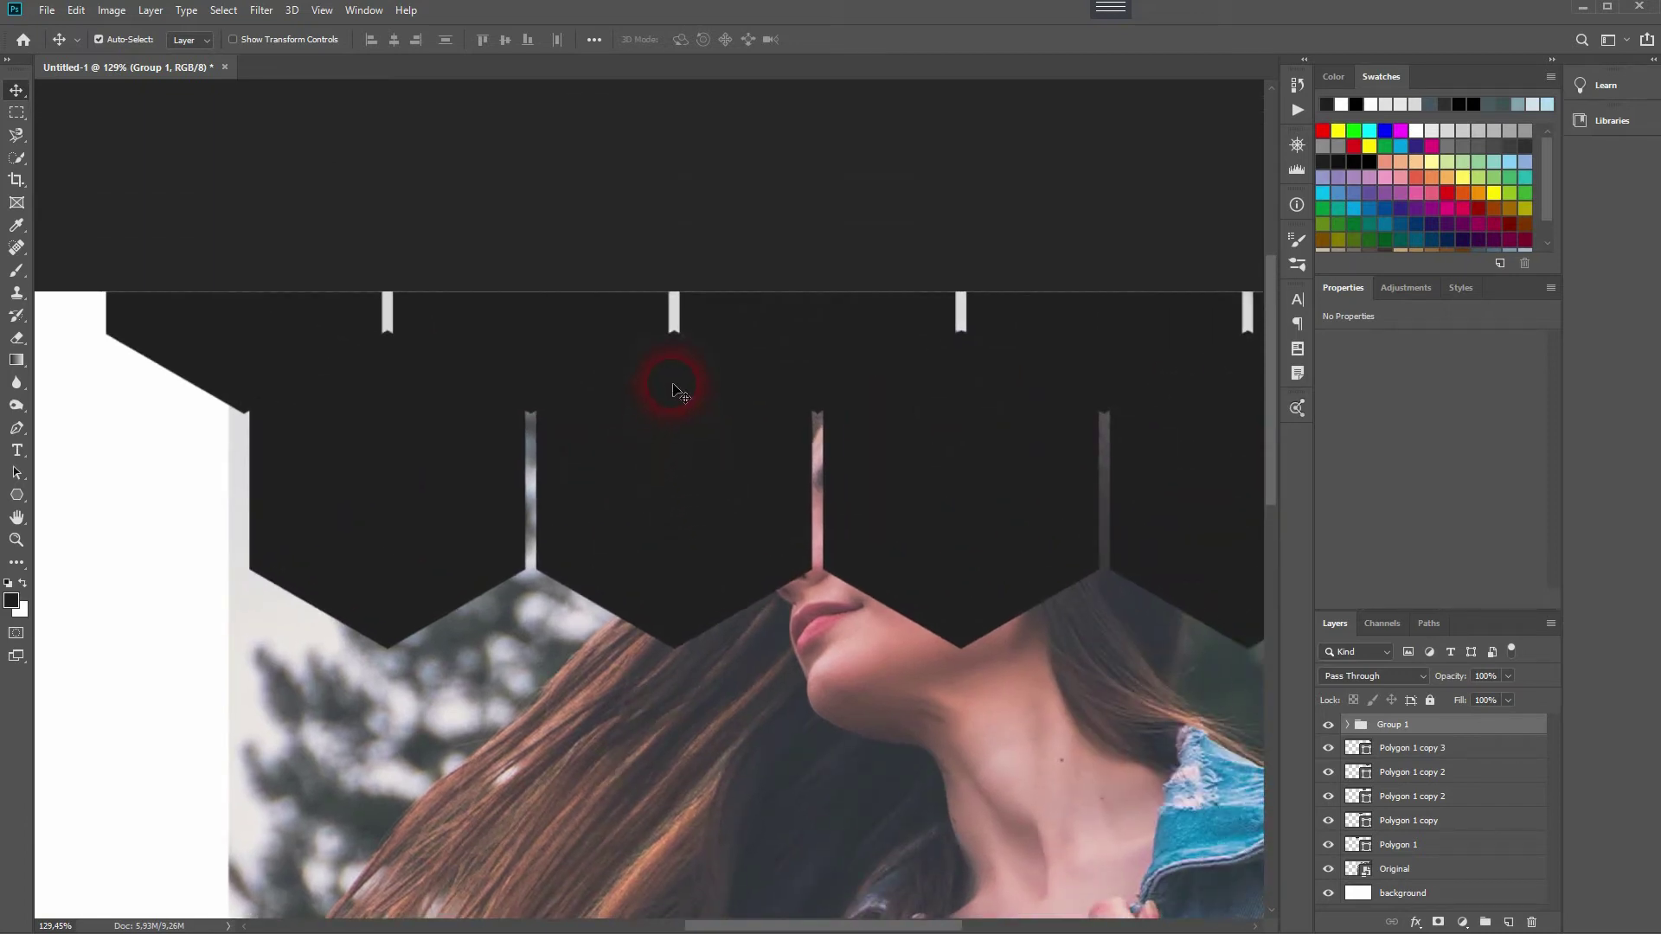
key(Down)
key(Up)
key(Down)
key(Down)
key(Down)
key(Down)
key(Down)
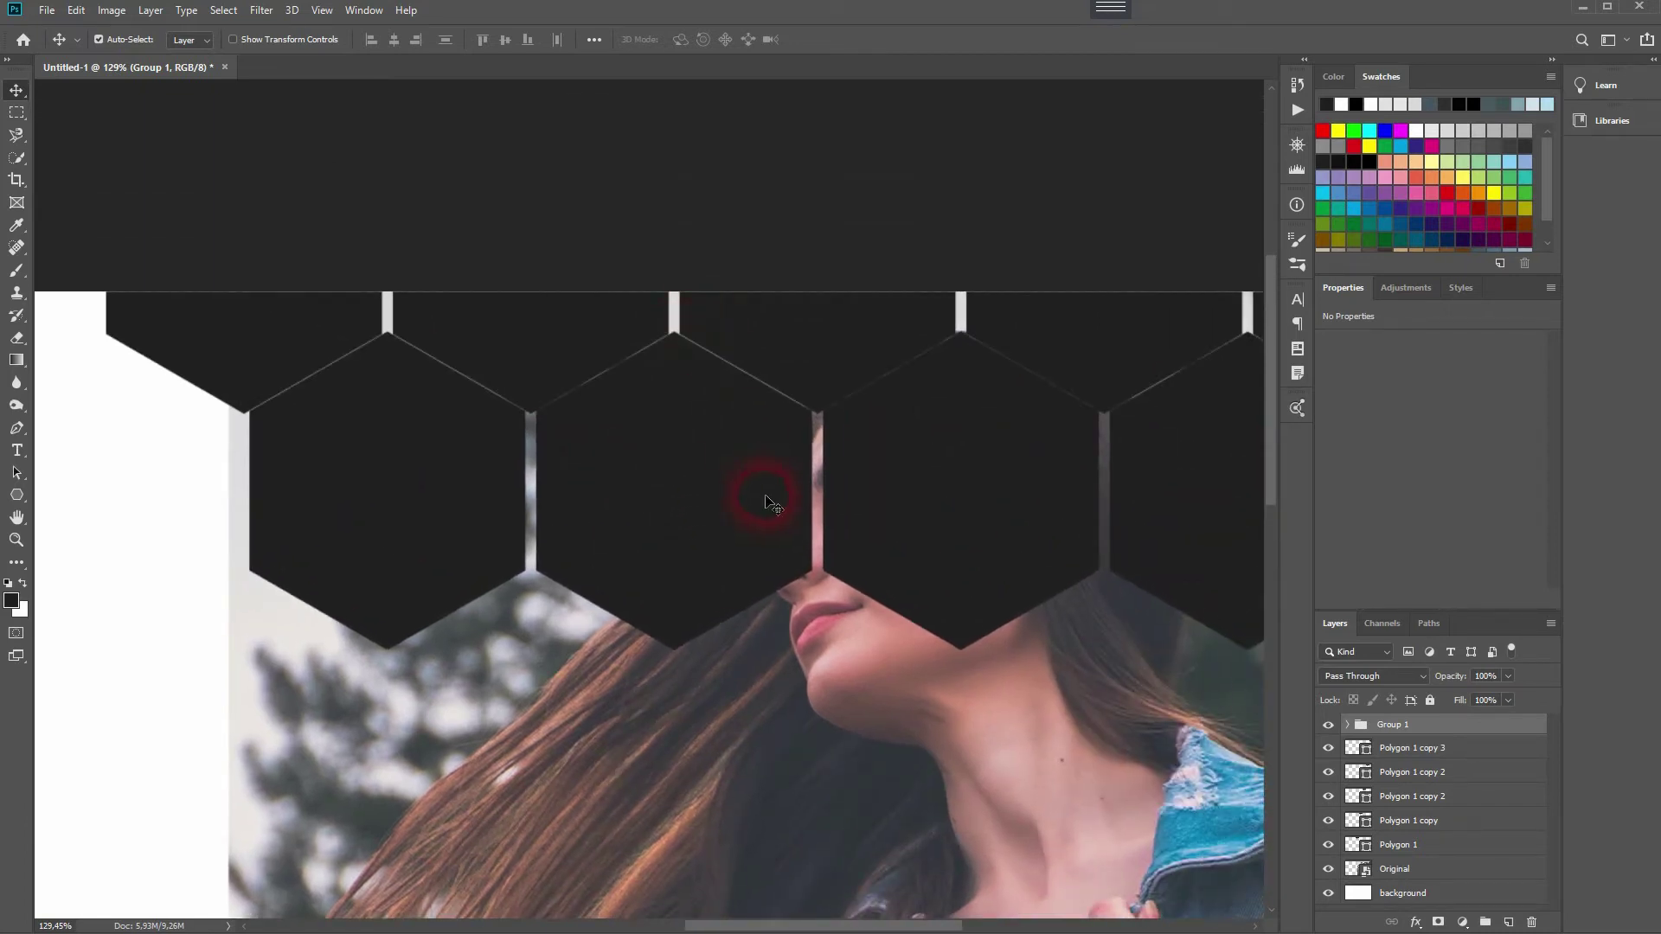
key(Down)
key(Down)
key(Down)
key(Down)
key(Down)
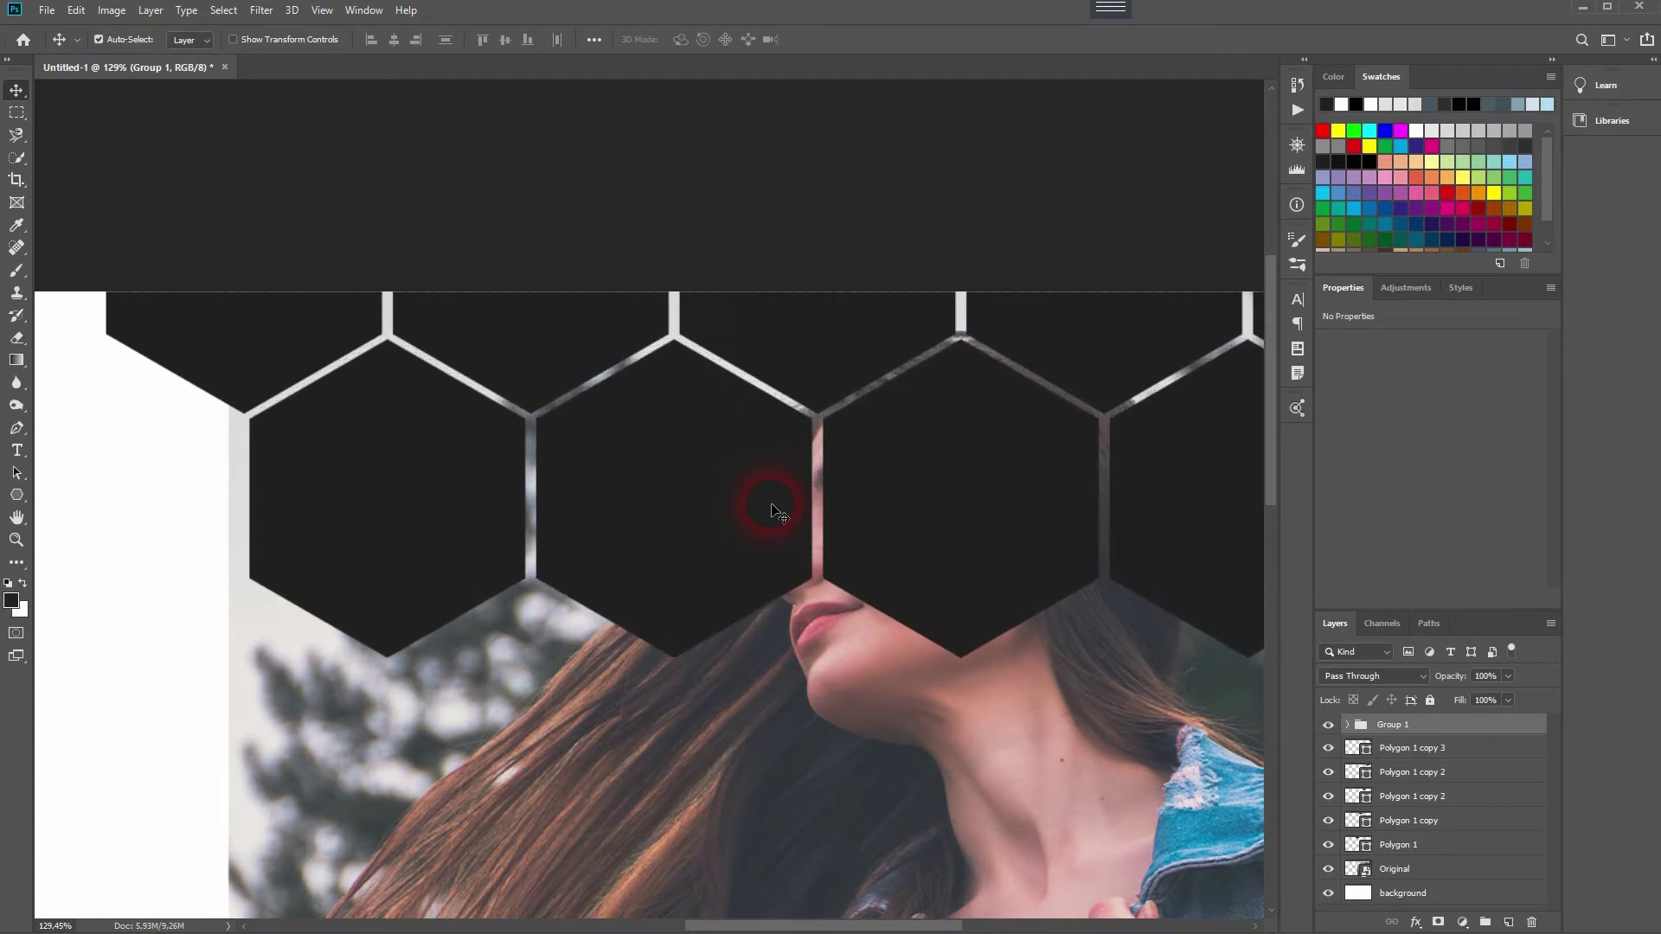
scroll(848, 681, down, 2)
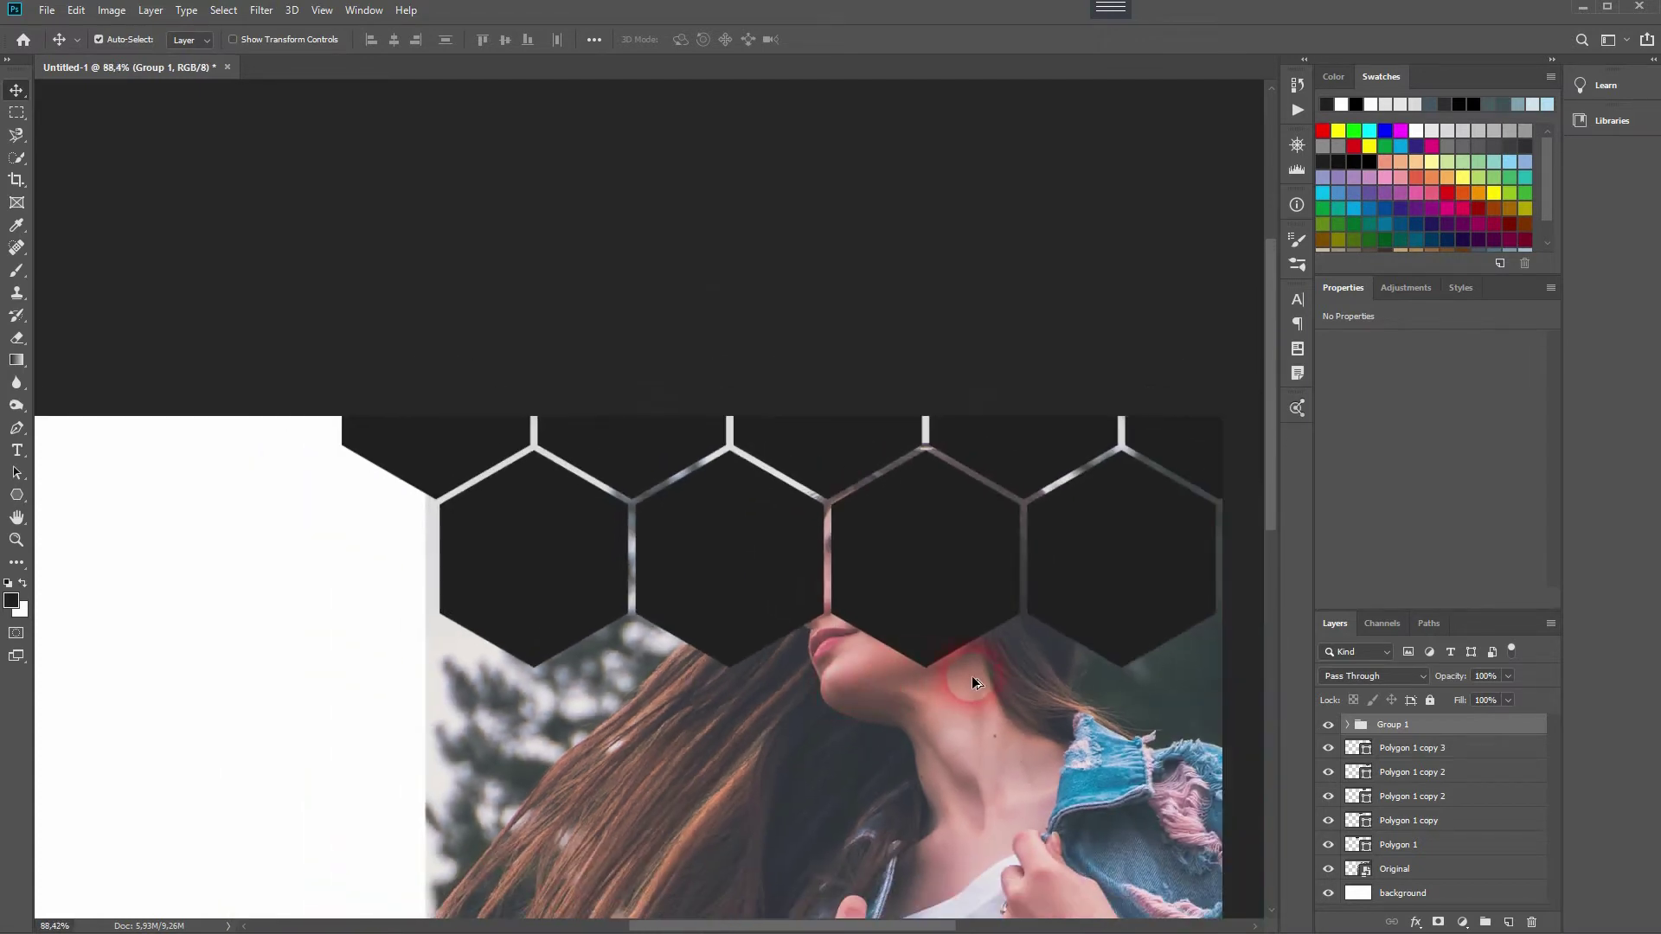
Delete the surplus hexagon outside the canvas from the second-row group and collapse the group.
click(1329, 748)
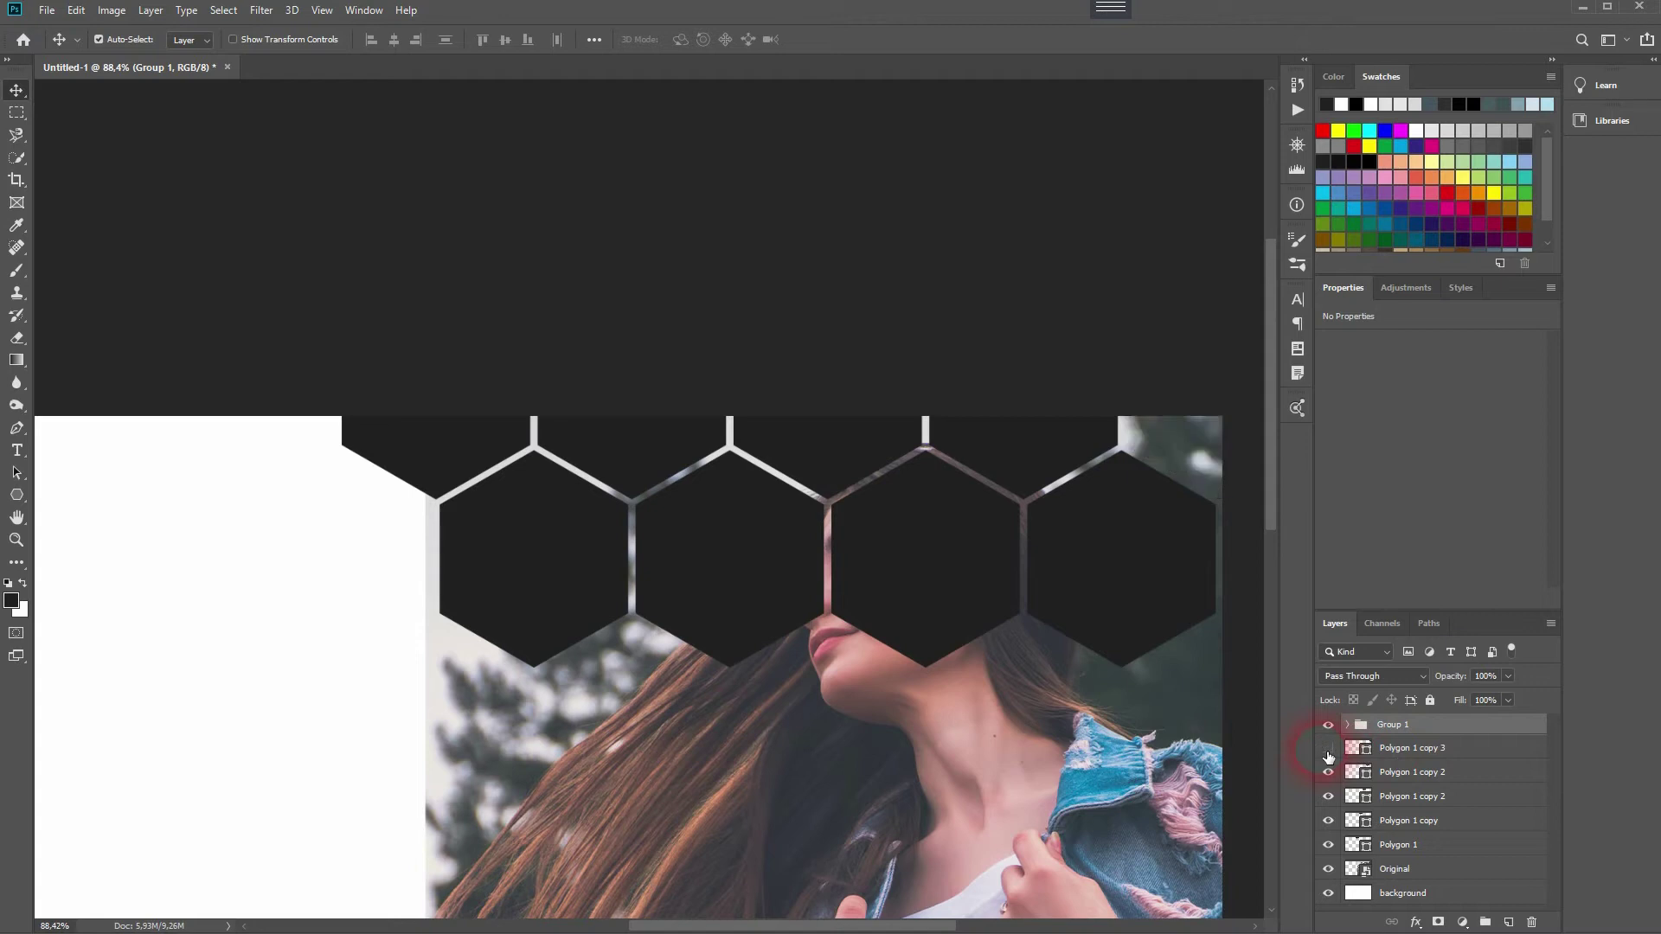
click(1328, 756)
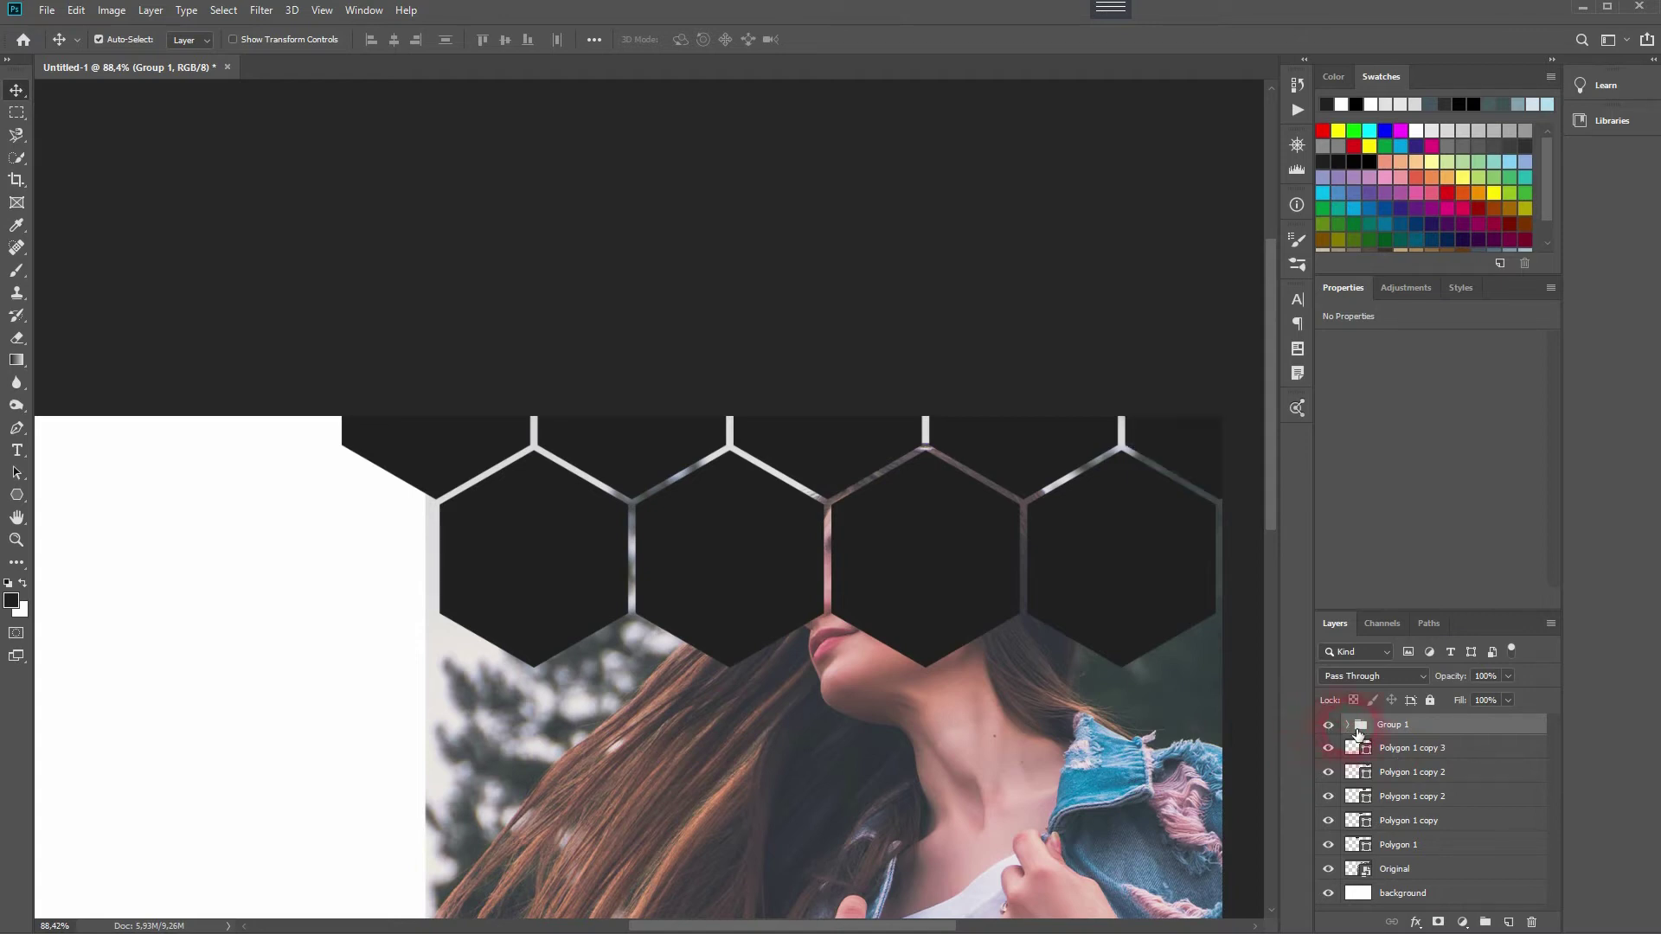
click(1355, 728)
click(1332, 753)
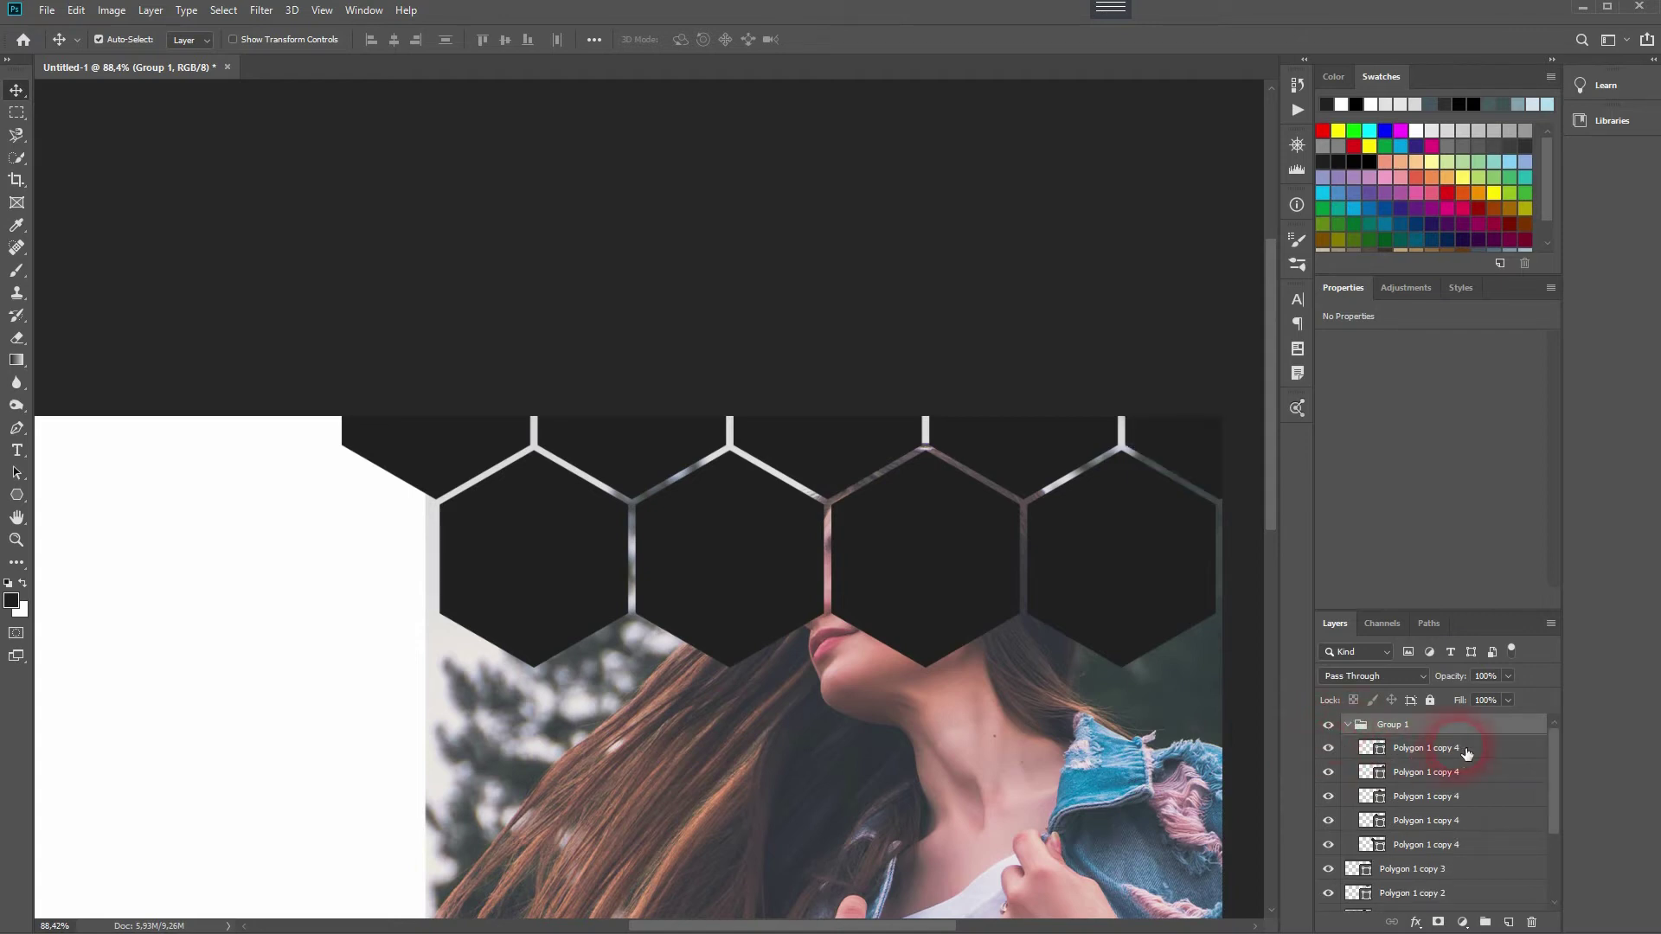
click(1470, 753)
key(Delete)
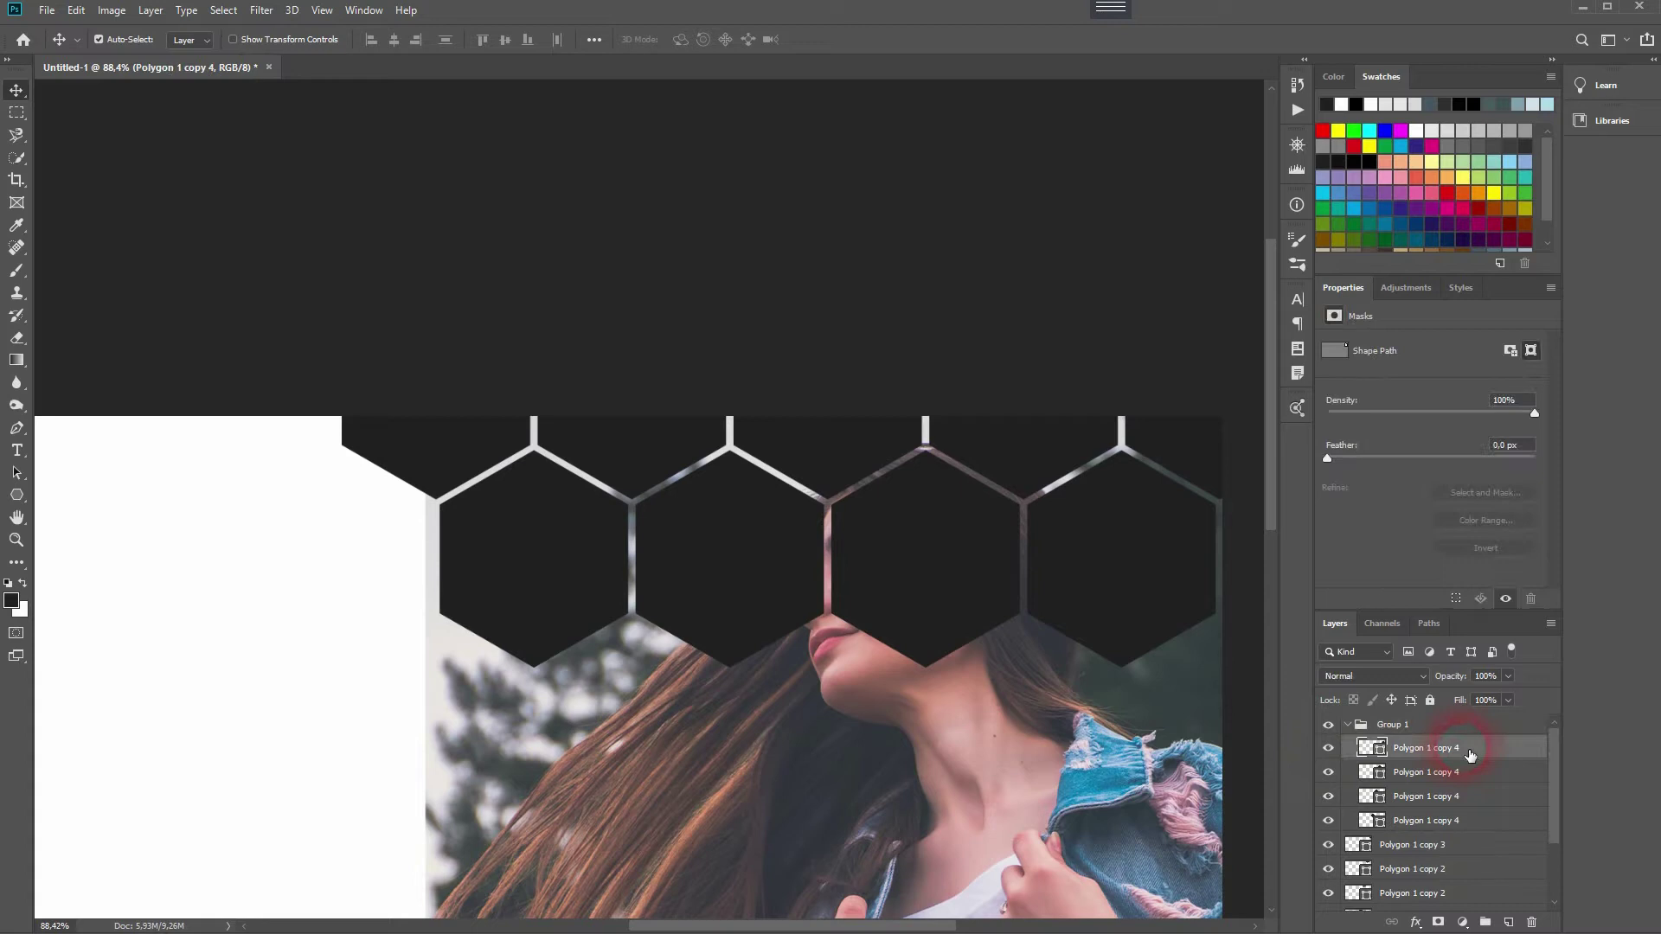
click(1356, 729)
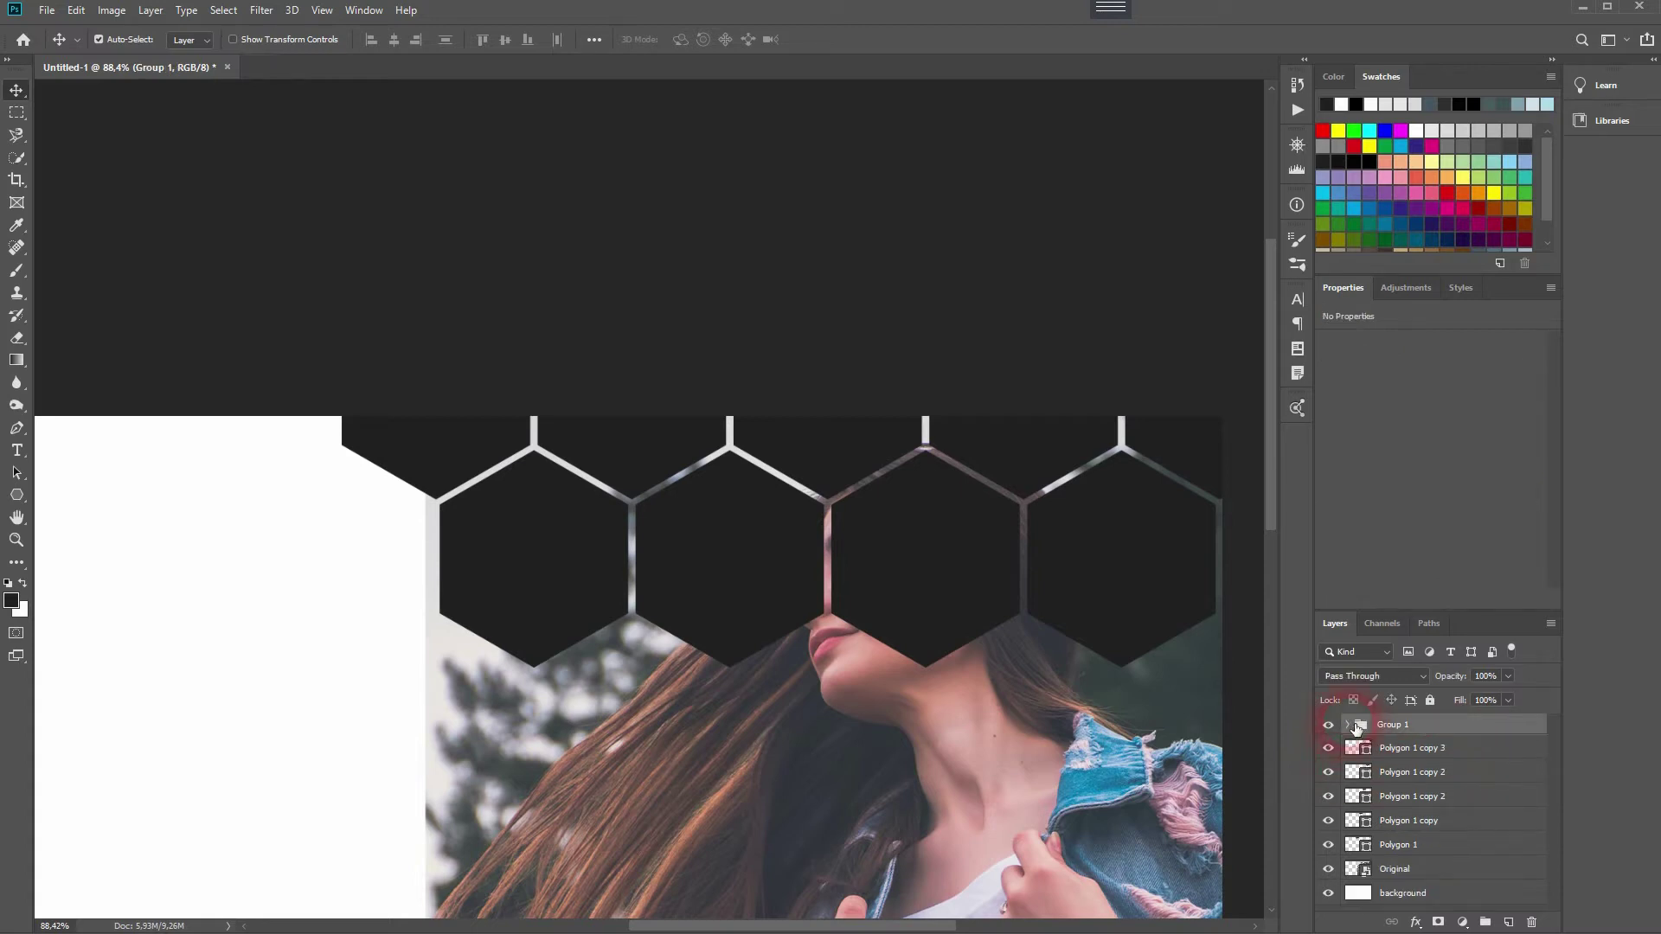
Group the five hexagon layers of the first row into their own group.
click(1437, 855)
shift+click(1401, 749)
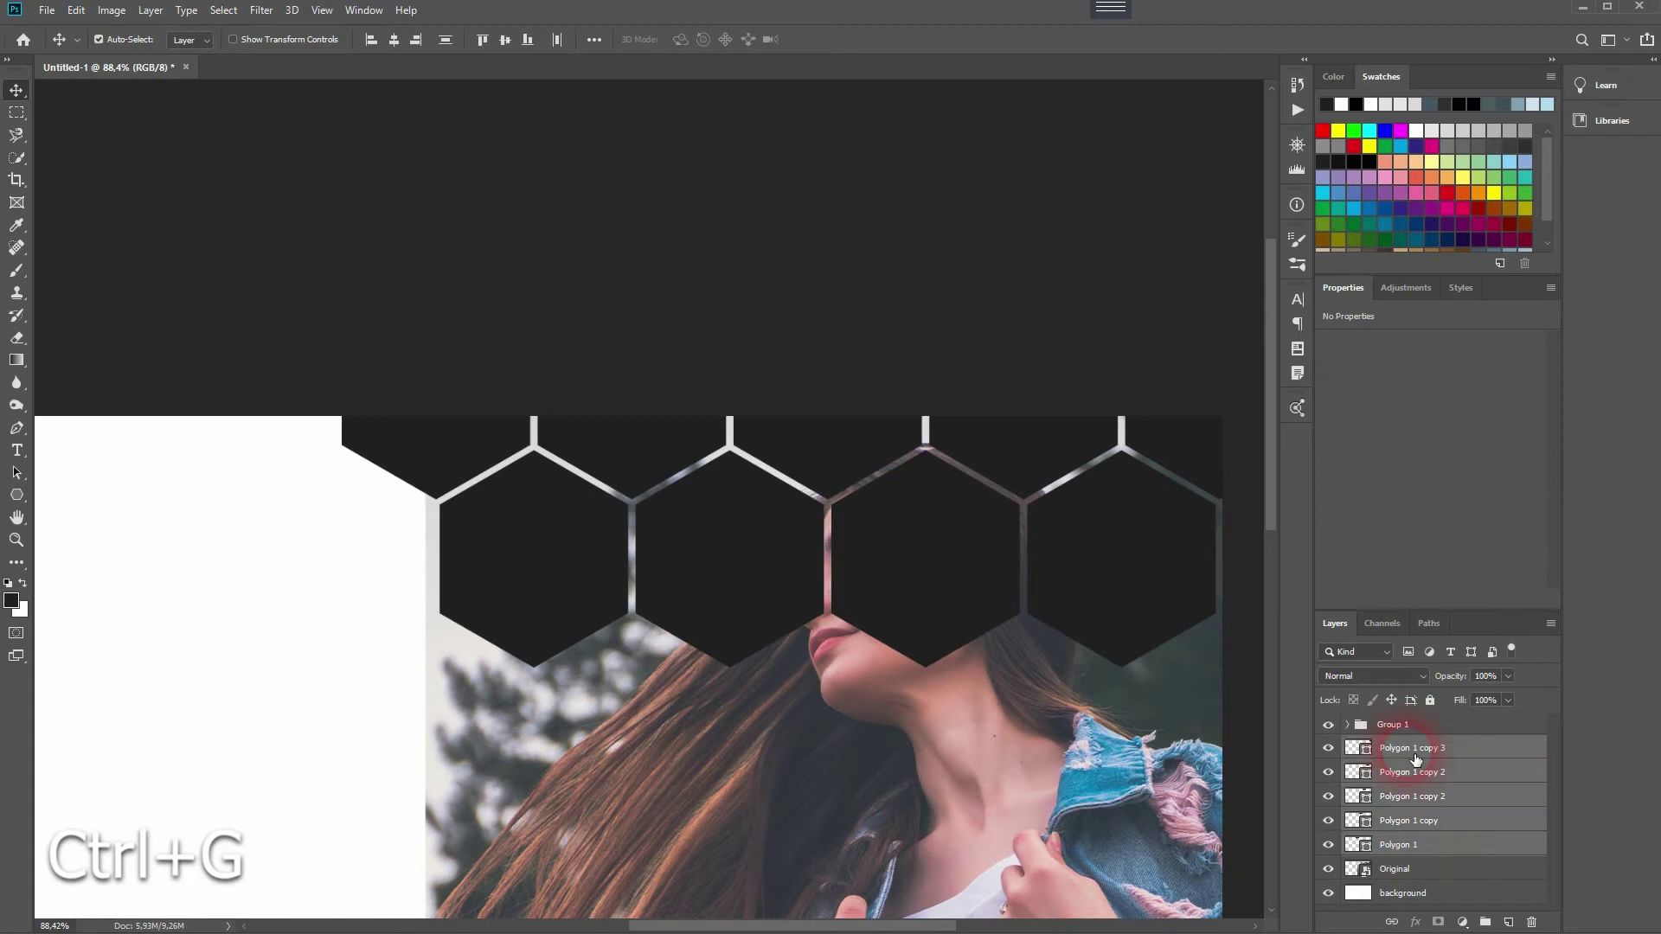
key(ctrl+g)
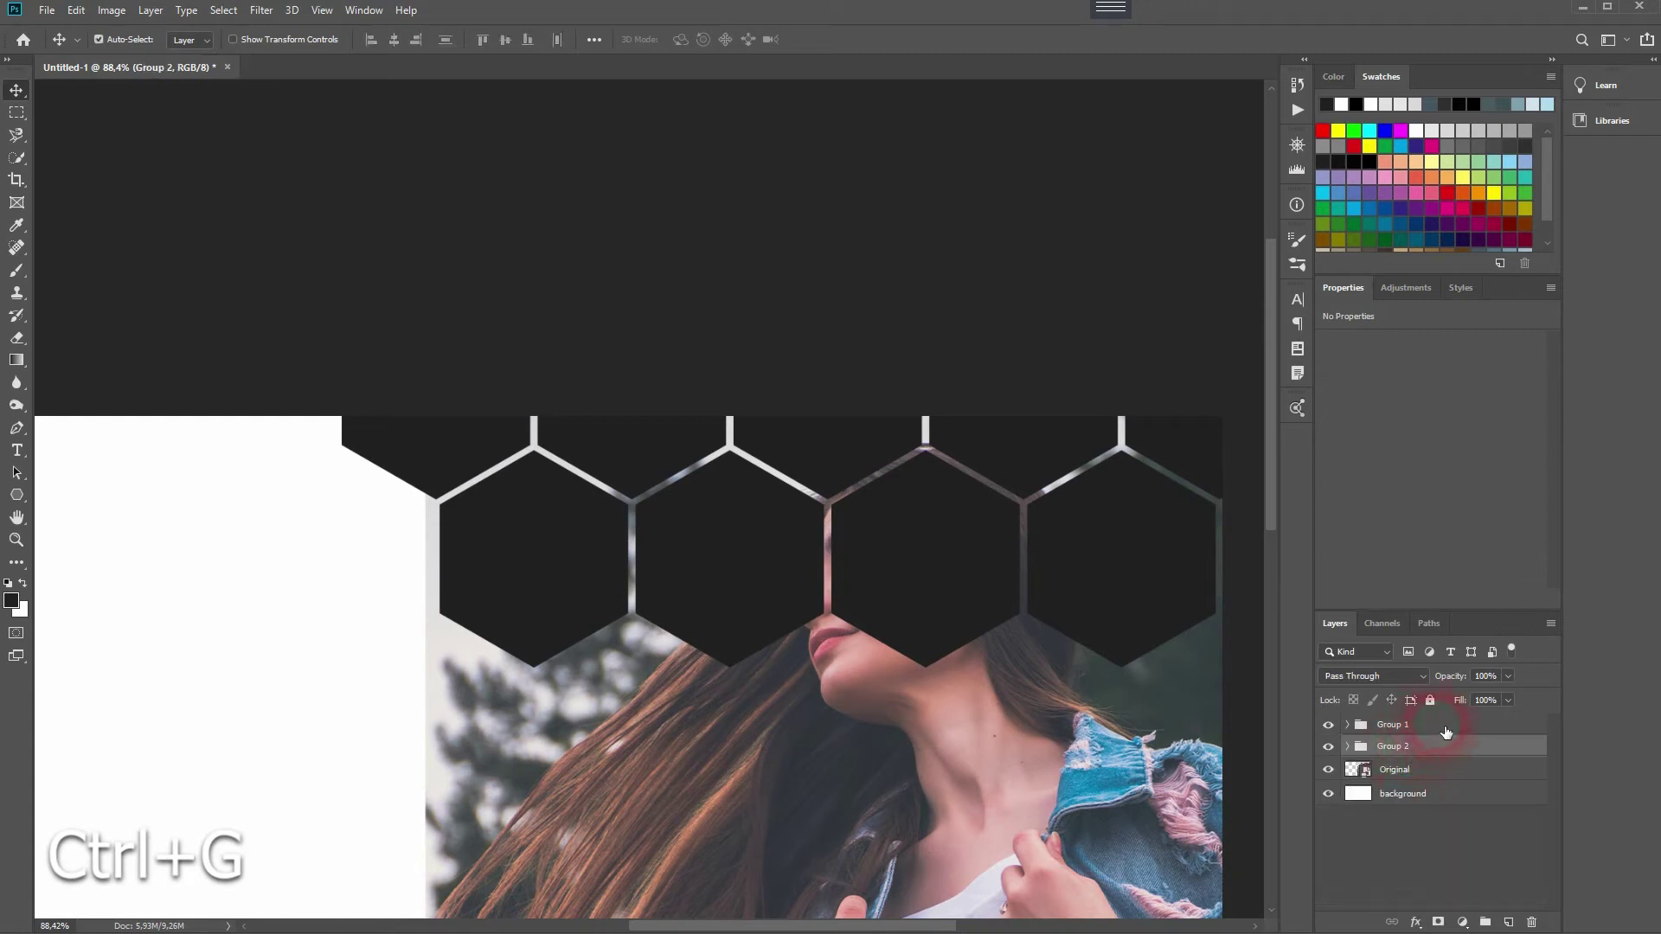
Duplicate both hexagon row groups together directly below the existing two rows.
shift+click(1446, 732)
drag(788, 738, 704, 455)
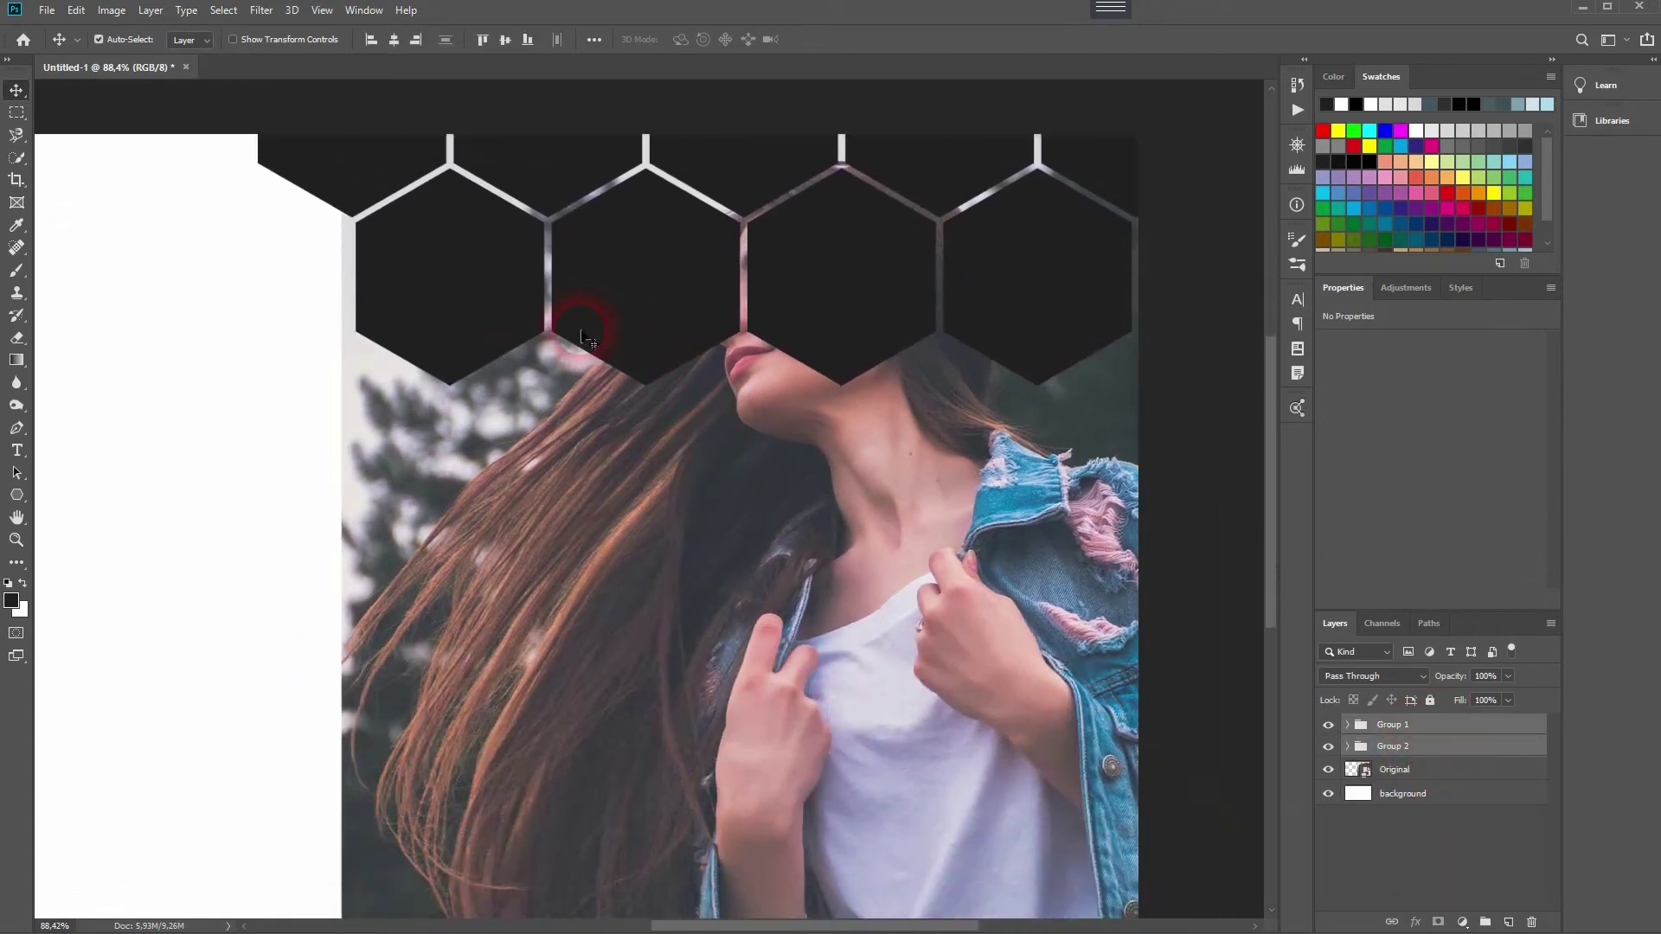
drag(582, 336, 495, 610)
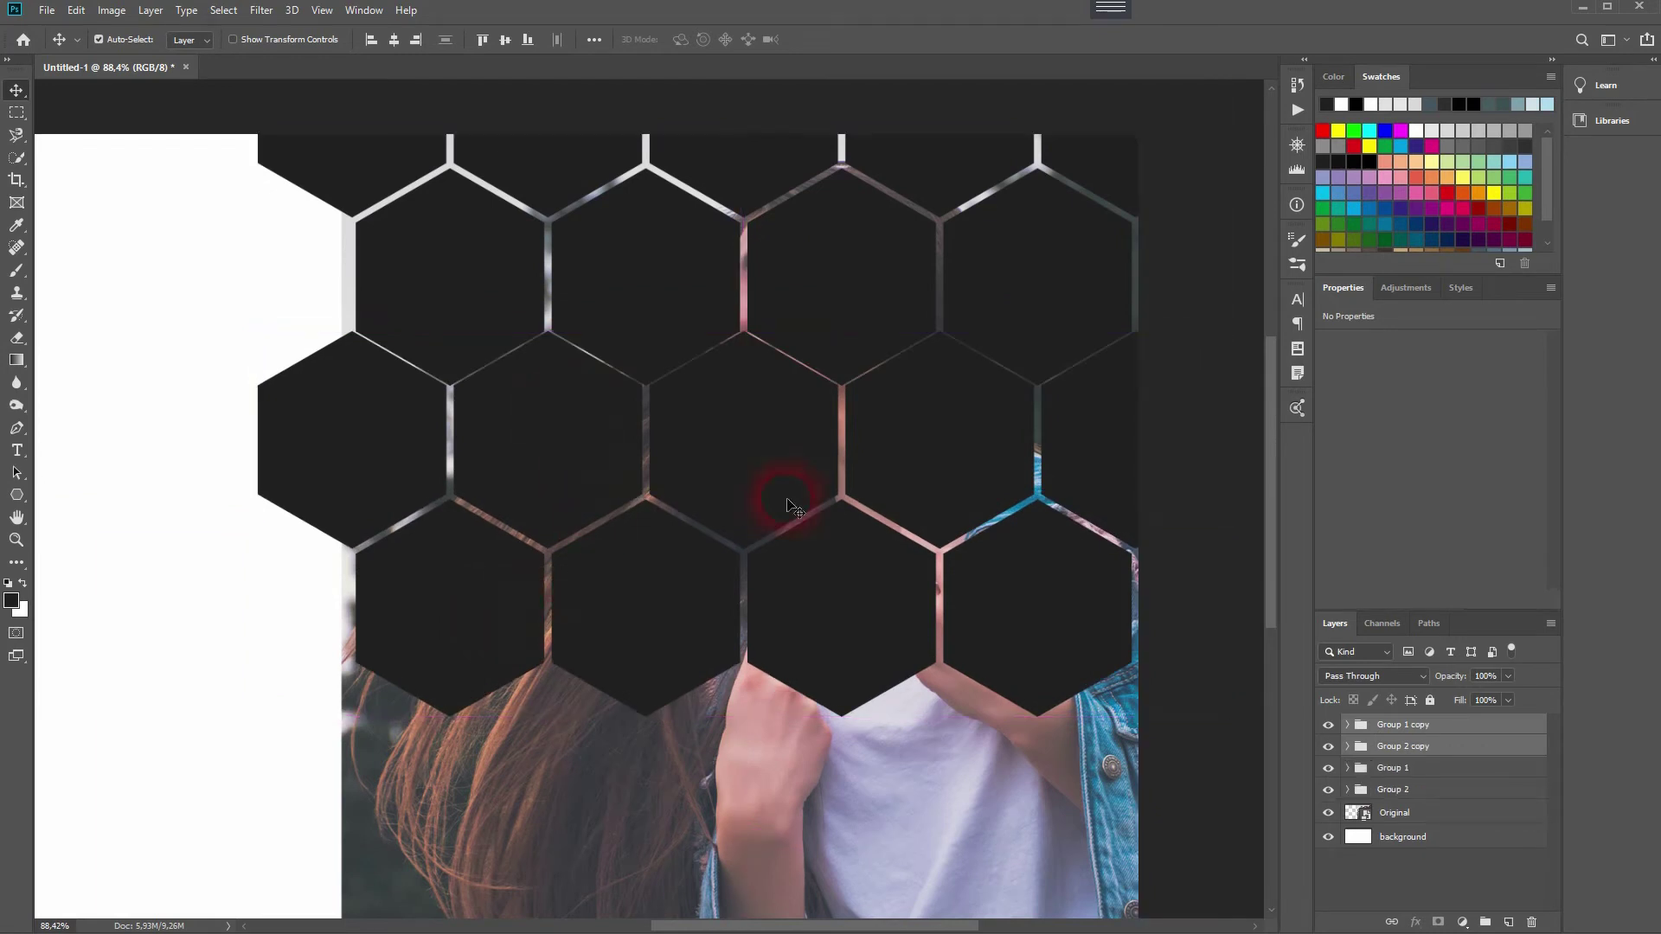
Duplicate the pair of row groups again to fill the canvas's lower part, nudging the copies up until the gaps match.
drag(735, 538, 578, 404)
drag(489, 625, 583, 362)
key(Up)
key(Up)
key(Up)
key(Up)
key(Up)
key(Up)
key(Up)
key(Up)
key(Up)
key(Up)
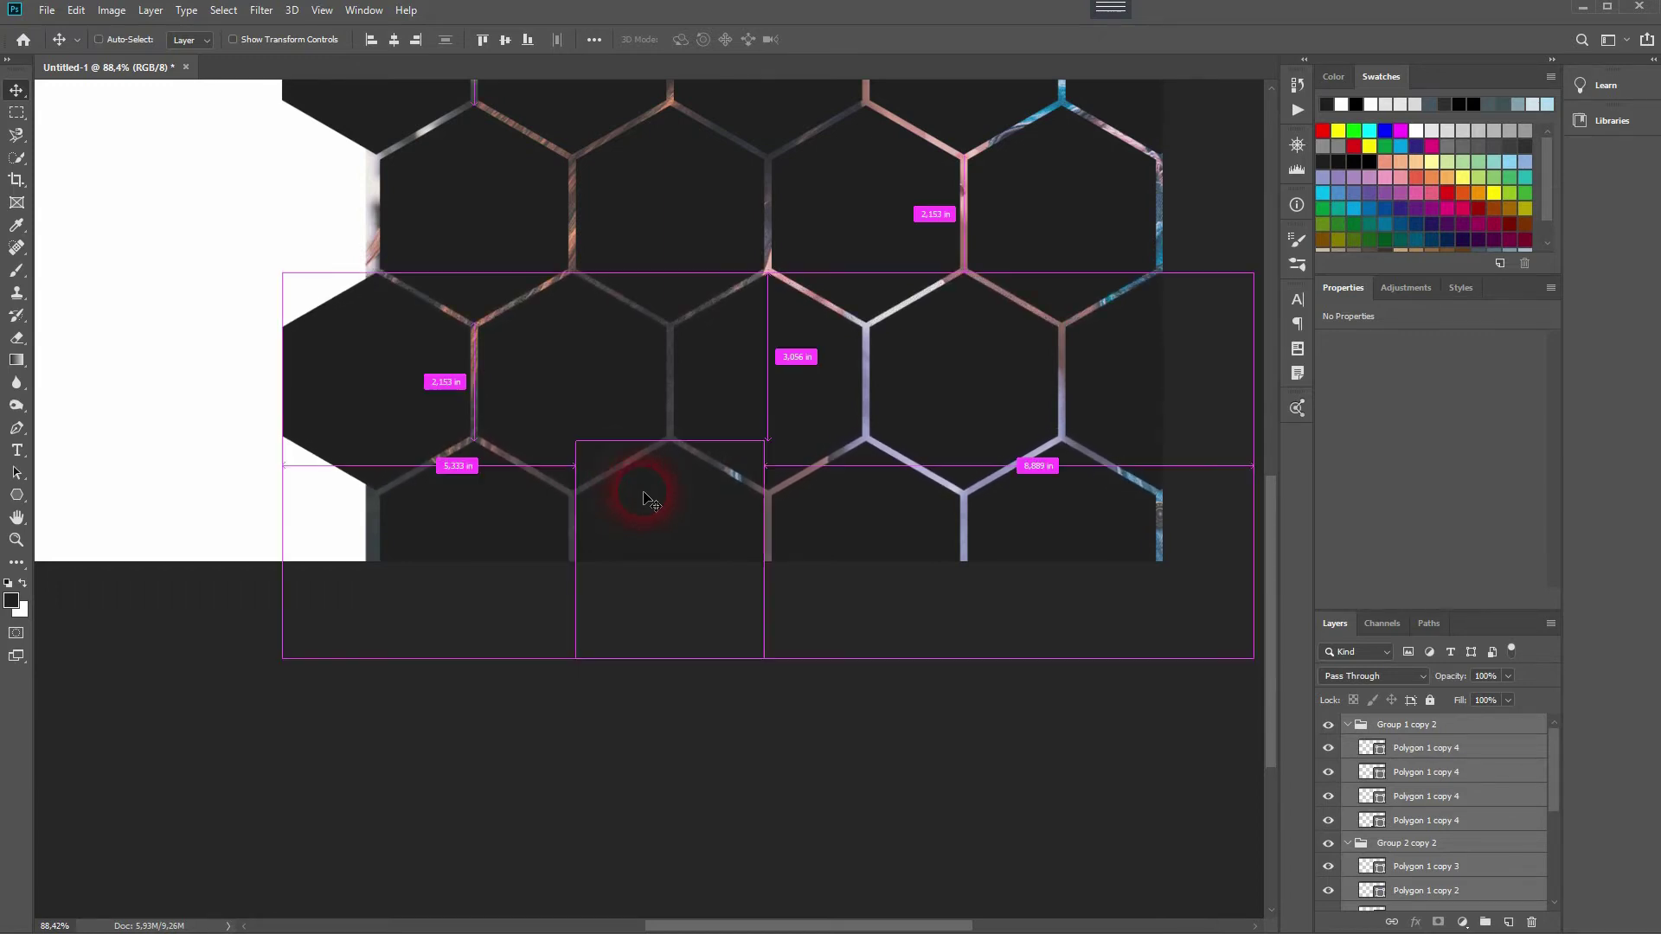
scroll(643, 495, down, 2)
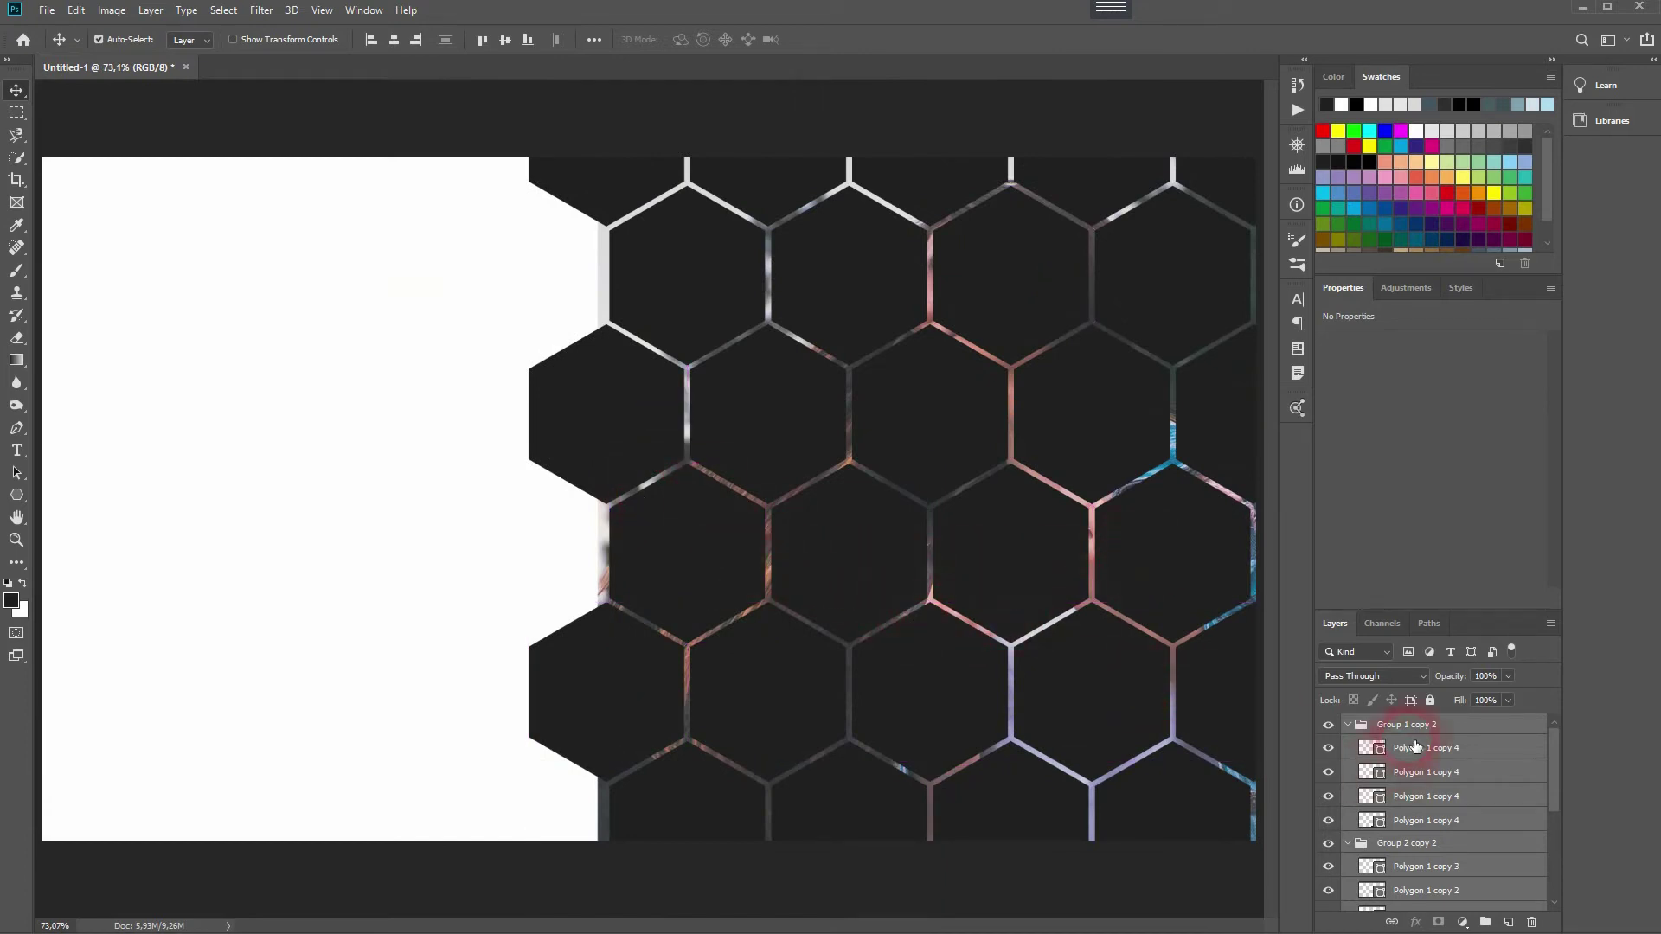
Add a hexagon copy at the outer left end of each of the three shorter rows.
click(1453, 748)
scroll(692, 556, down, 2)
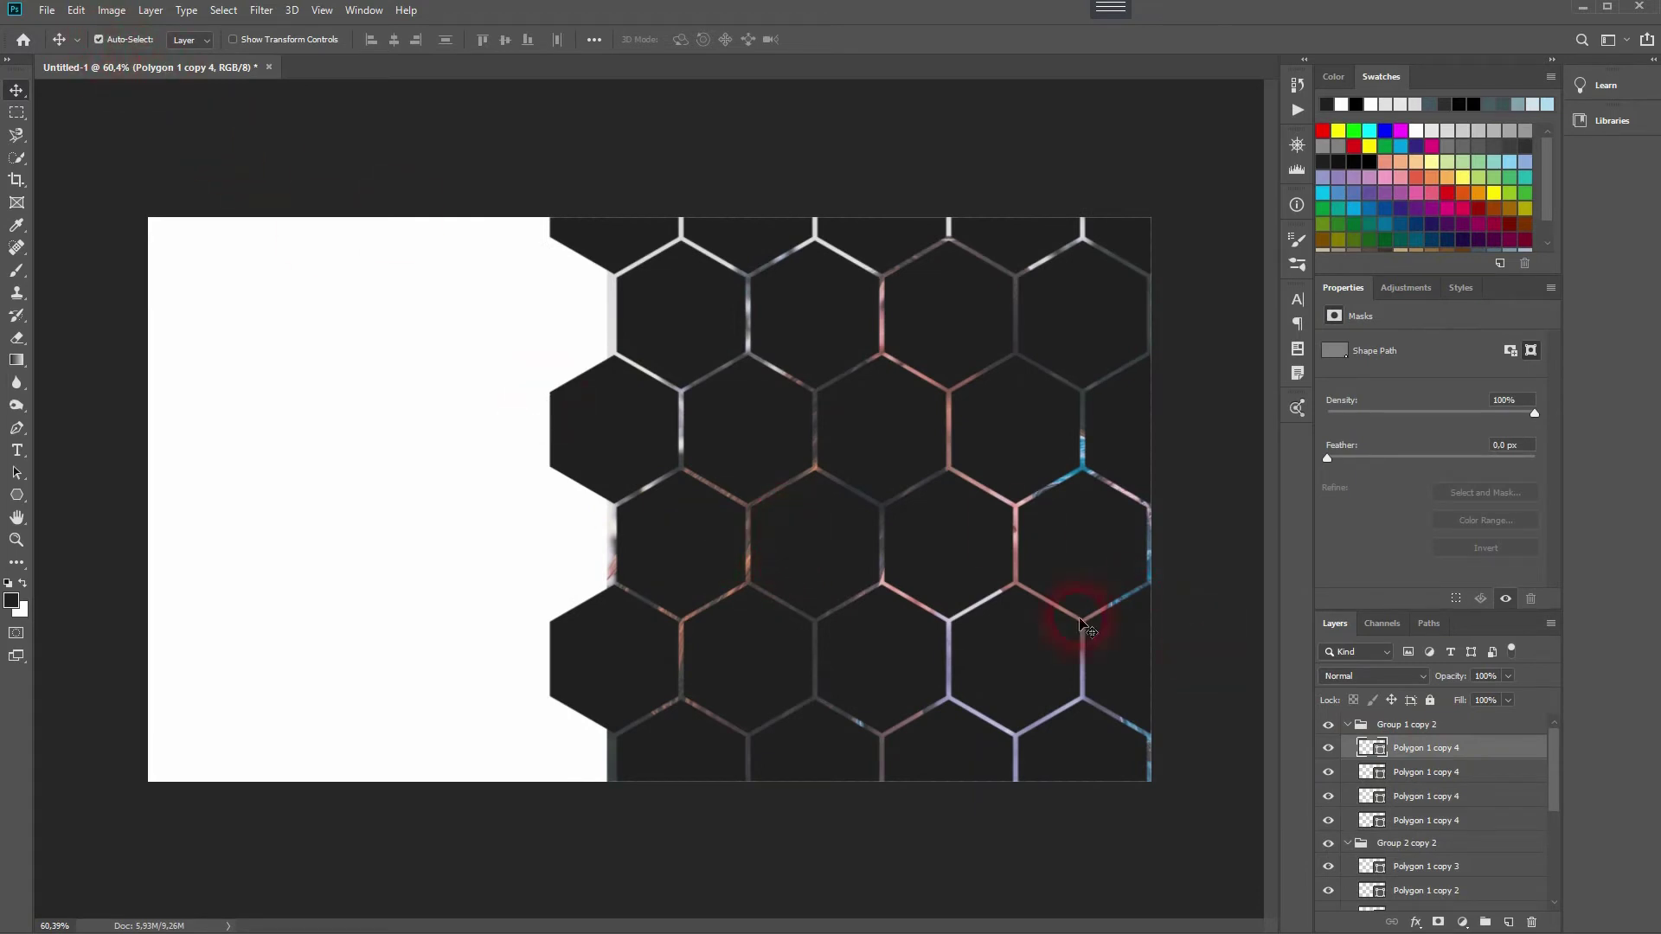
drag(620, 436, 541, 765)
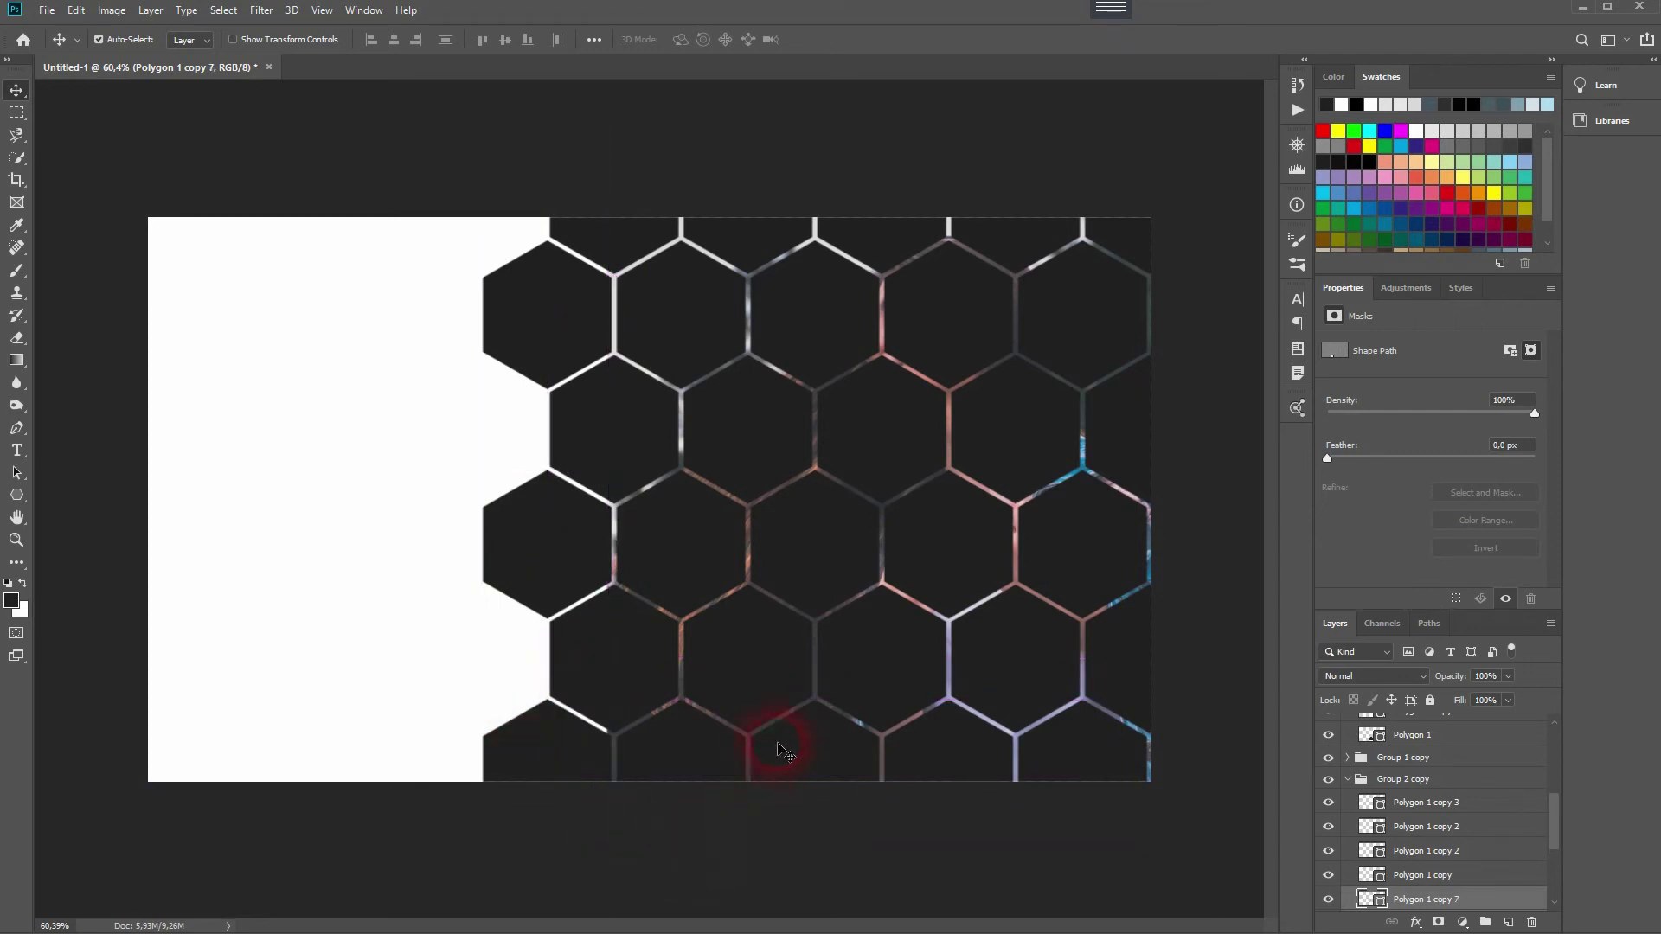
Collapse the hexagon row groups and combine all six into a single parent group.
scroll(1492, 801, up, 5)
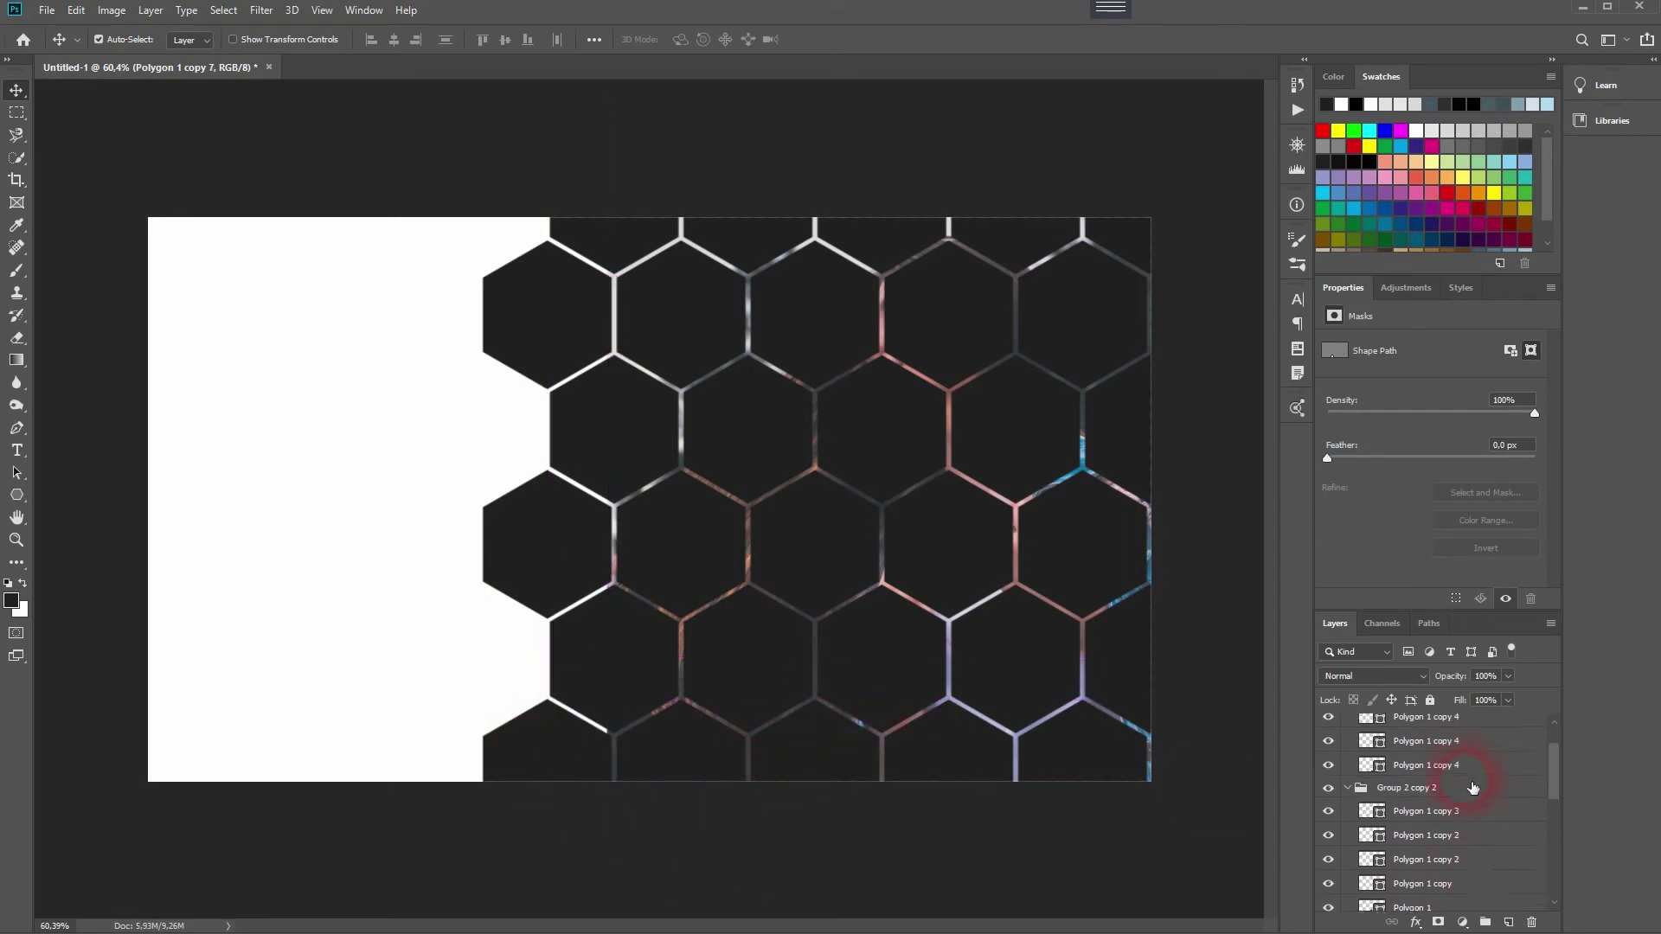
click(1349, 725)
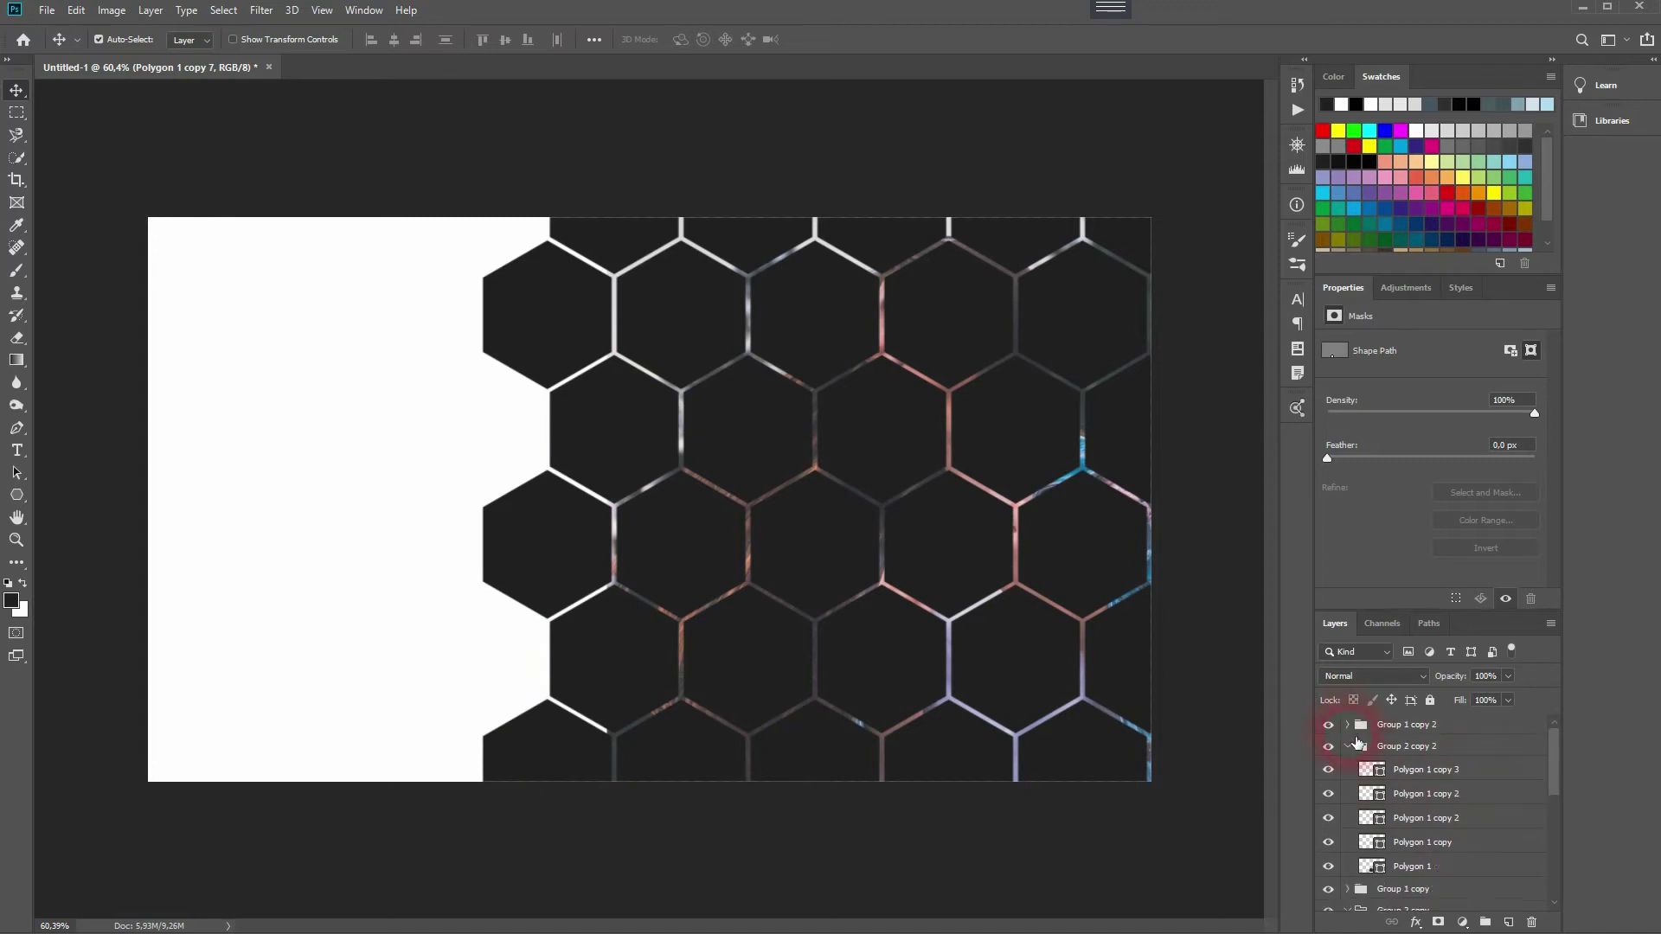
click(1348, 746)
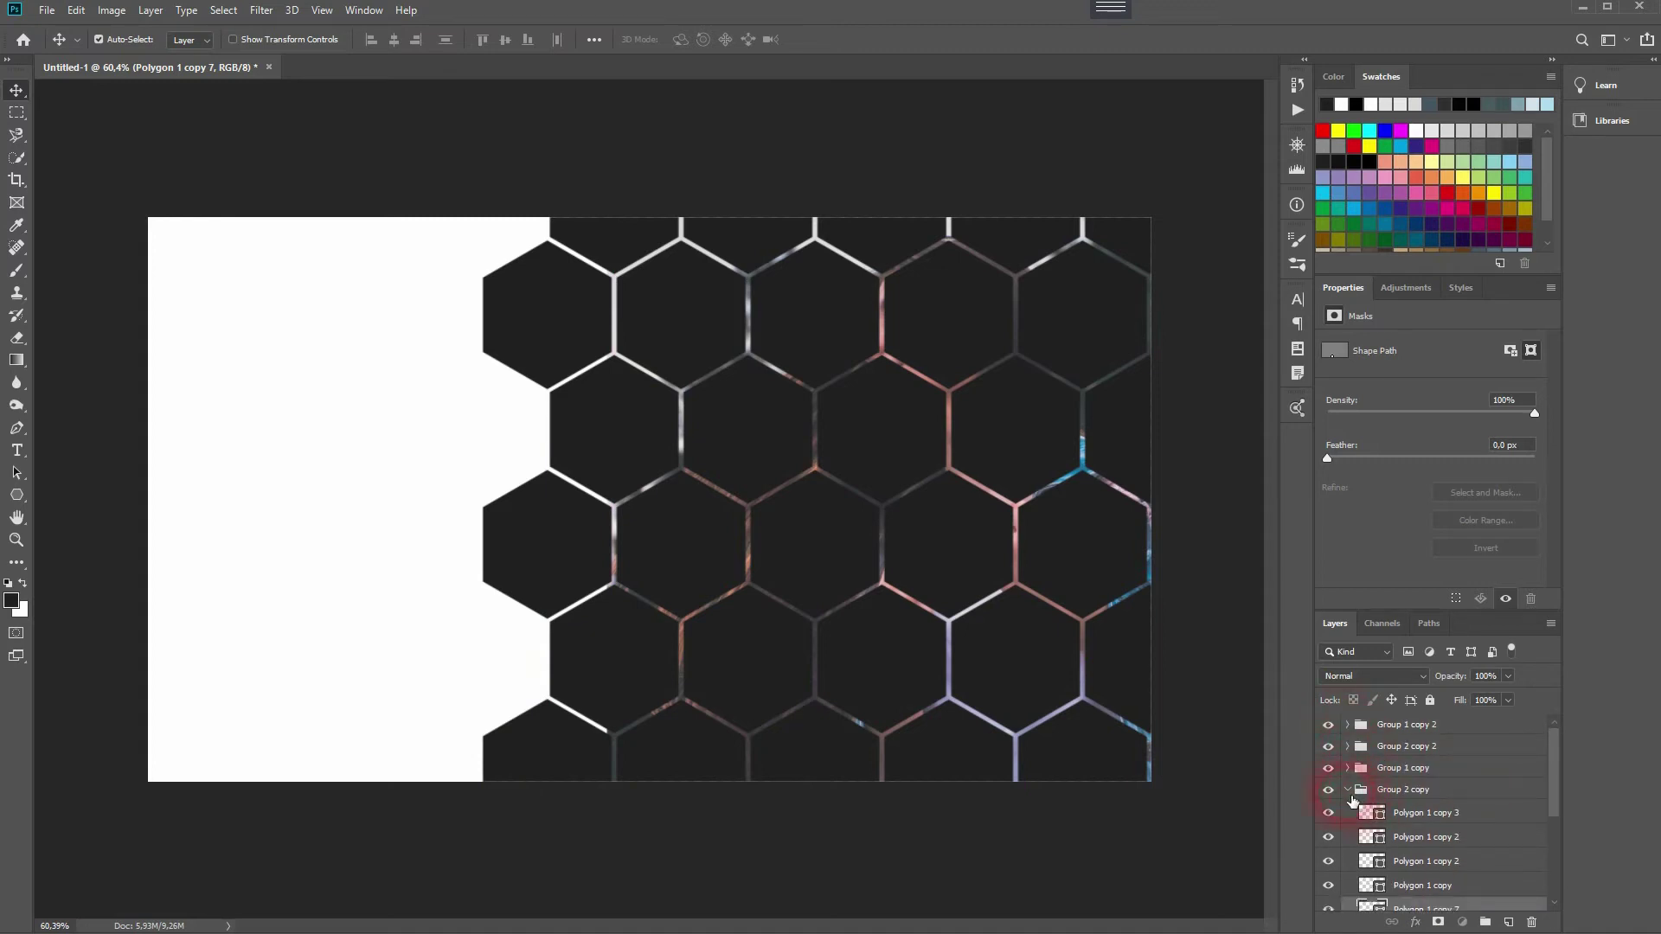
click(1350, 793)
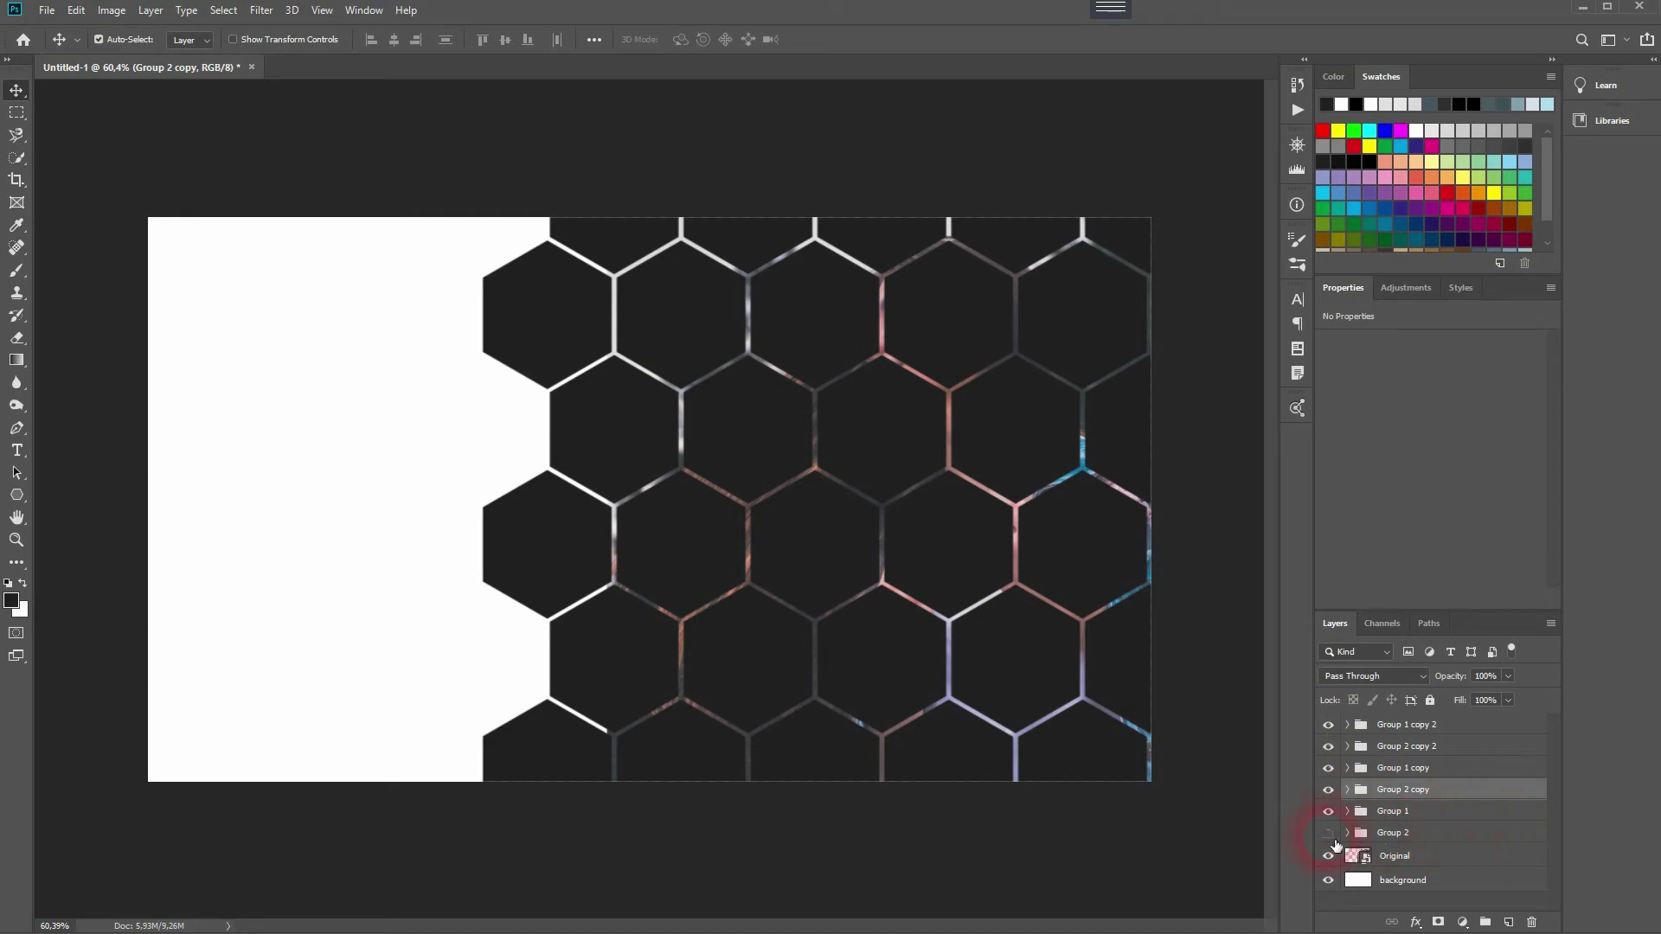
click(1331, 834)
click(1443, 841)
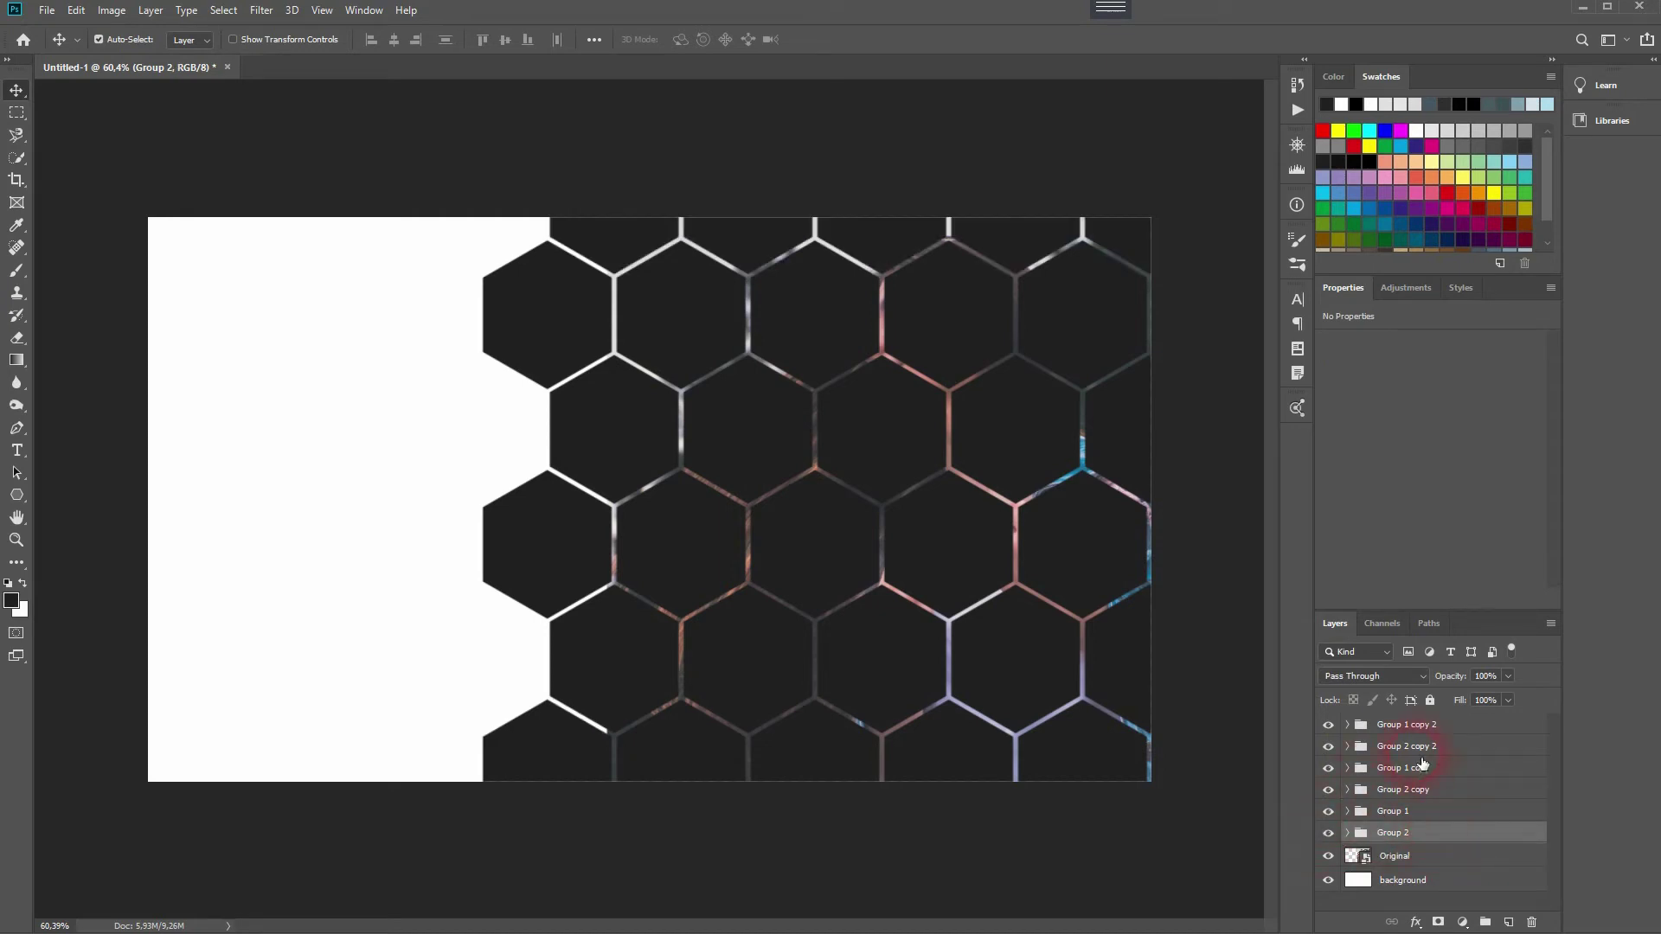
shift+click(1406, 732)
key(ctrl+g)
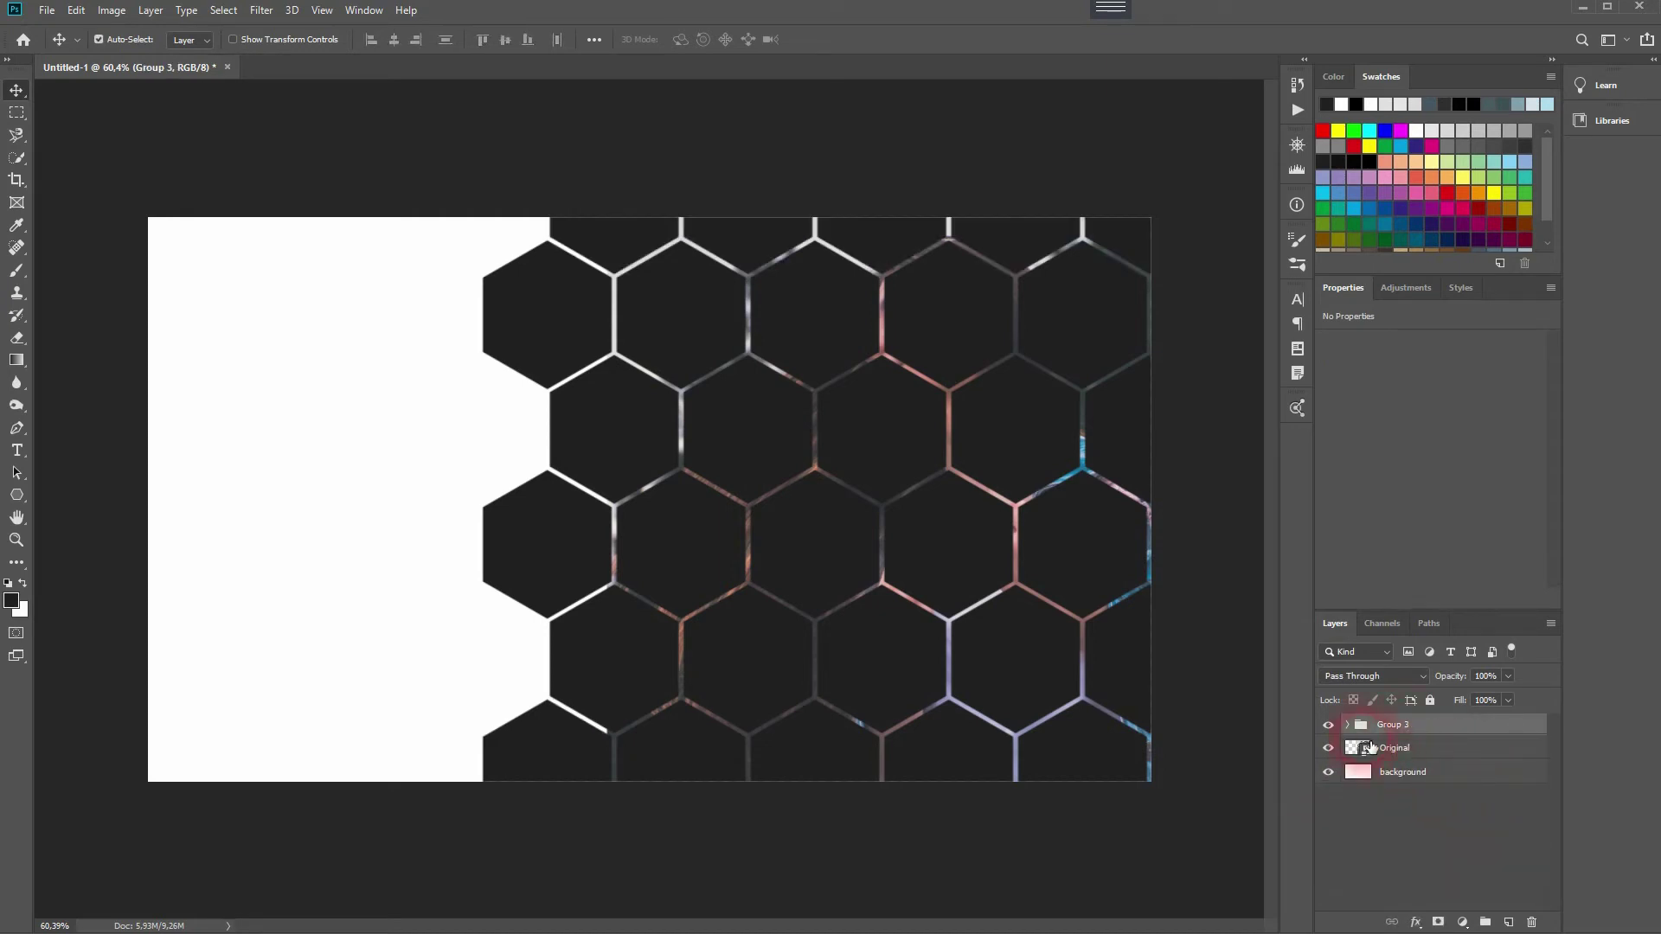
click(1328, 724)
click(1328, 725)
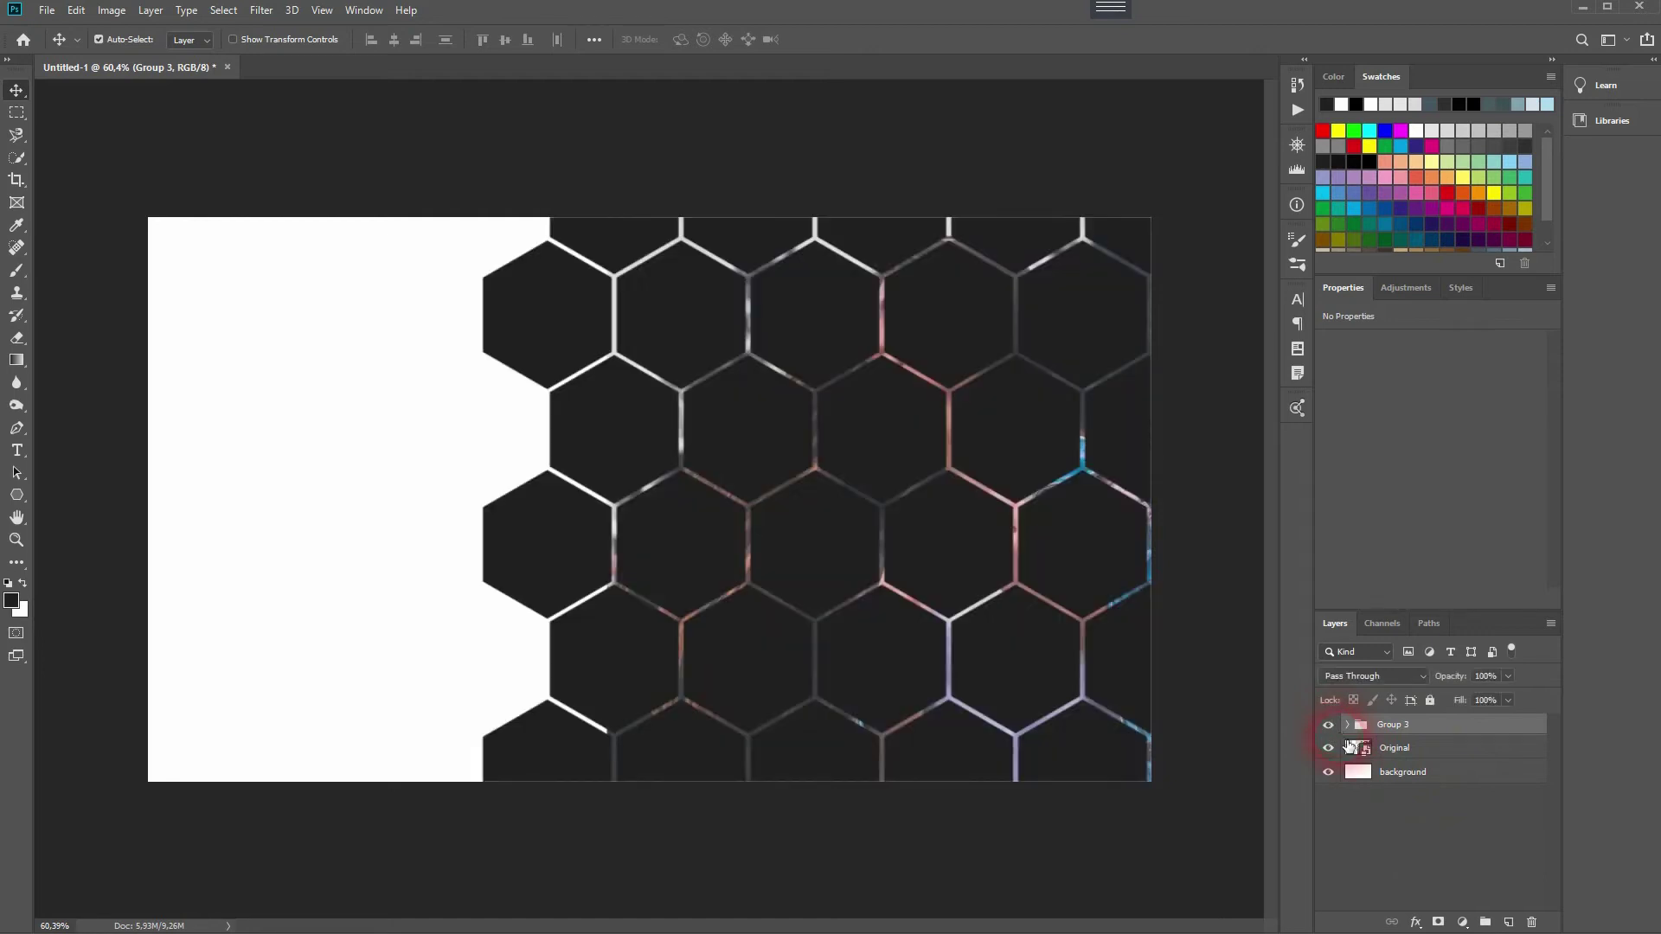
Scale the middle outermost hexagon down to about 73% around its center.
click(891, 526)
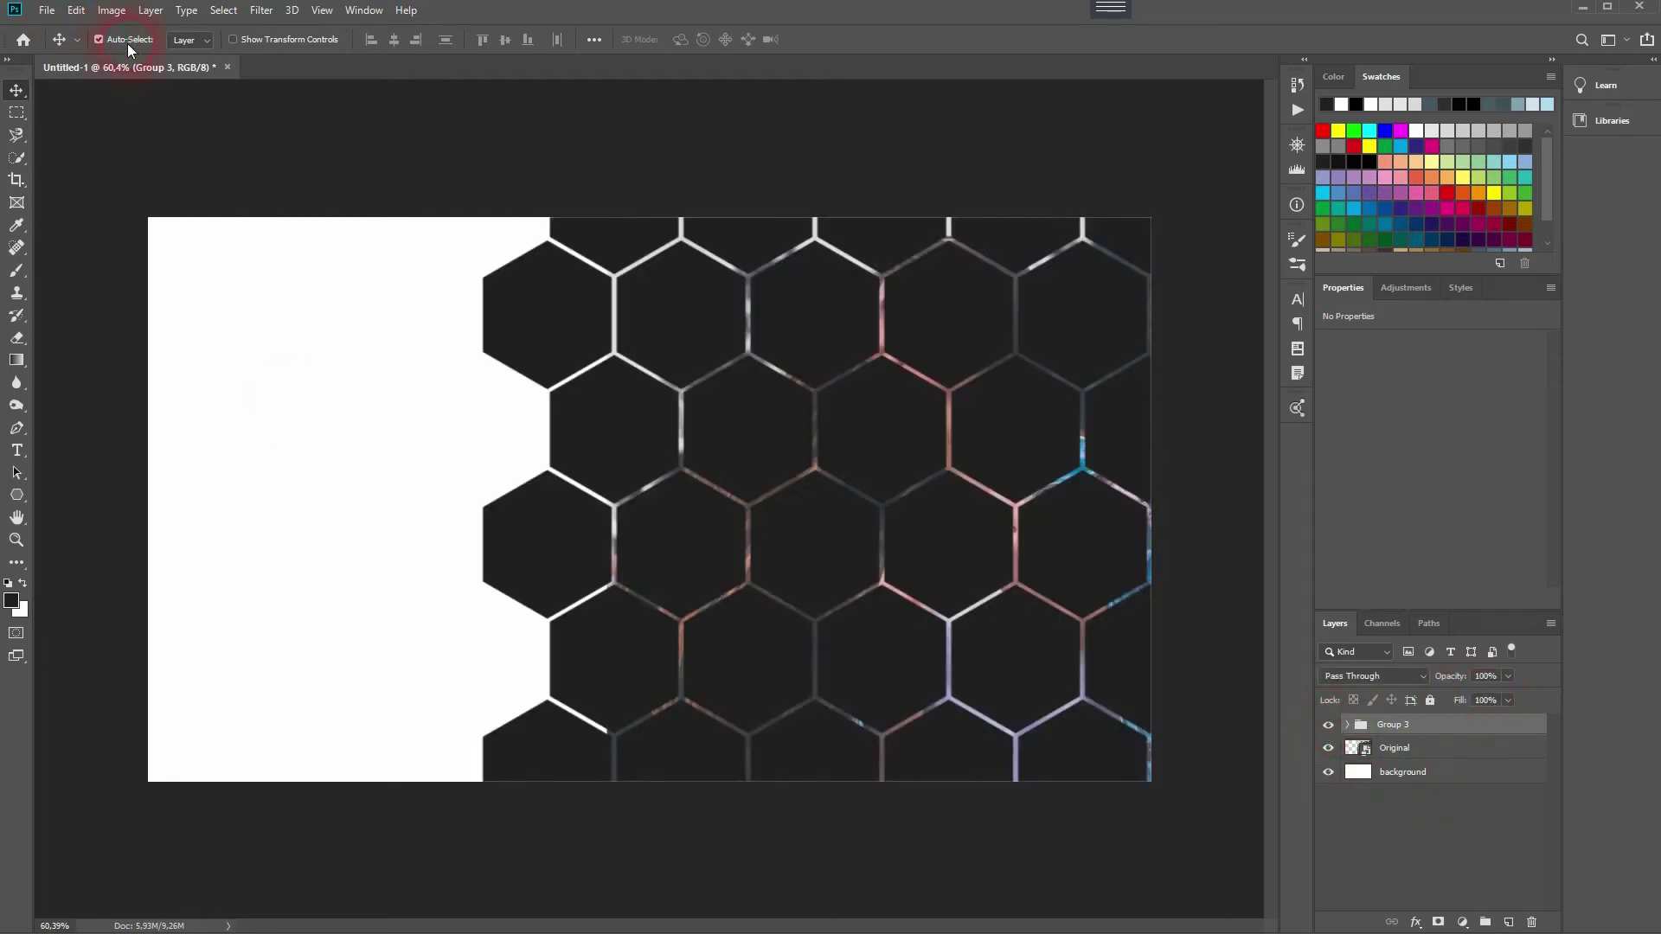
click(519, 435)
click(620, 581)
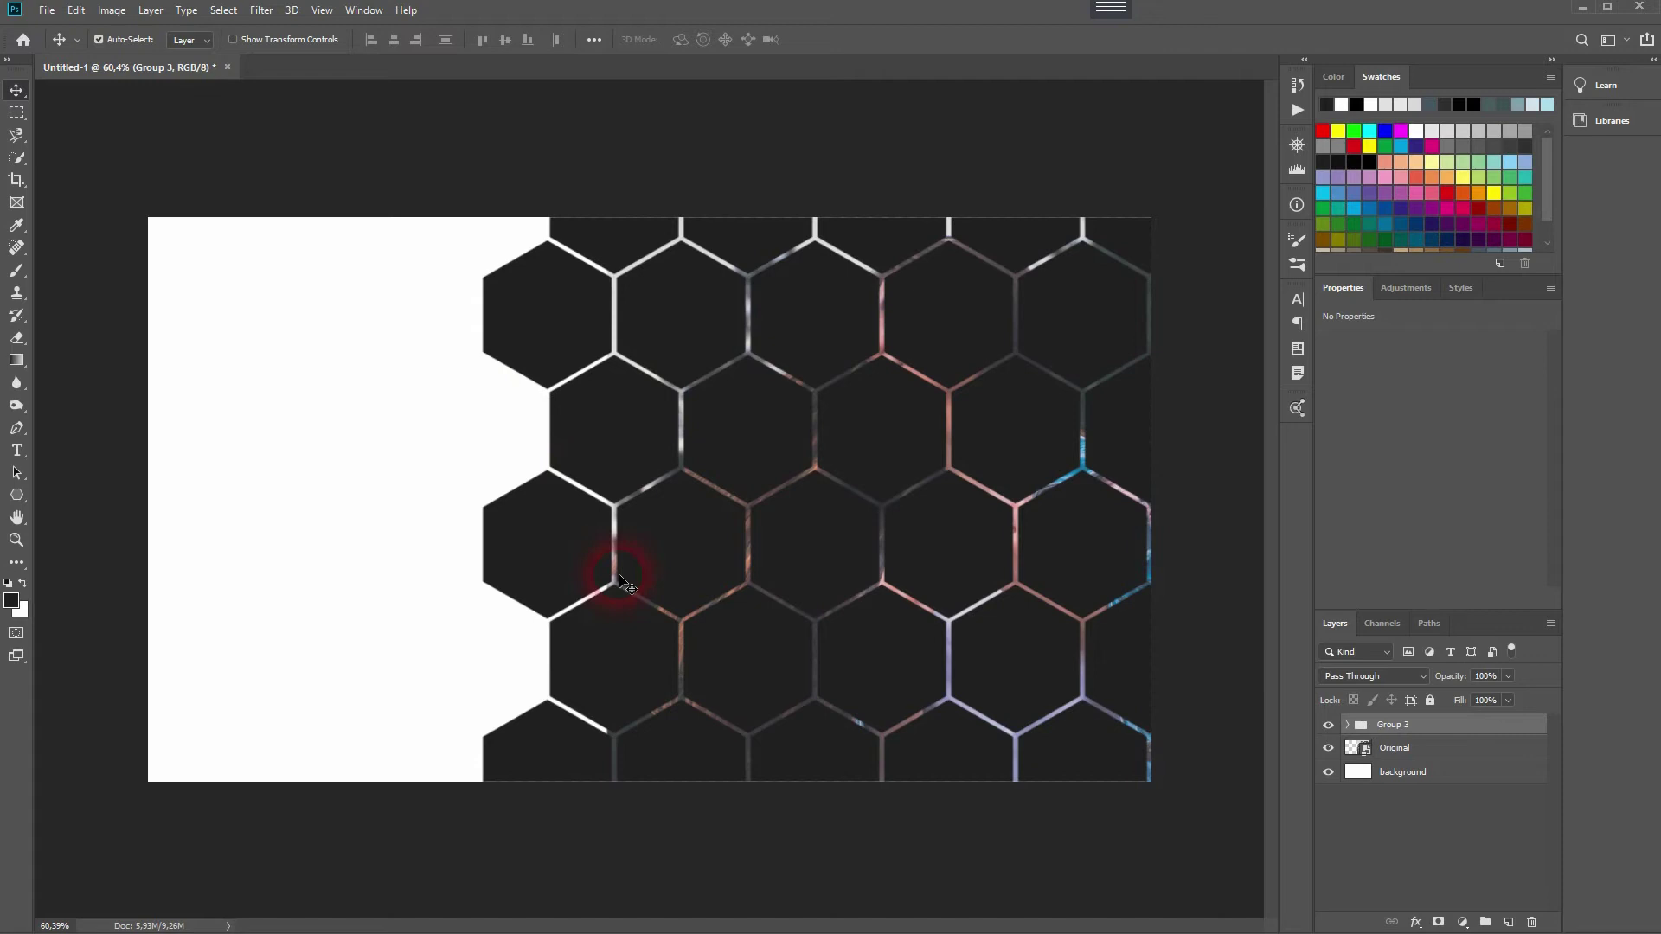
click(559, 564)
key(ctrl+t)
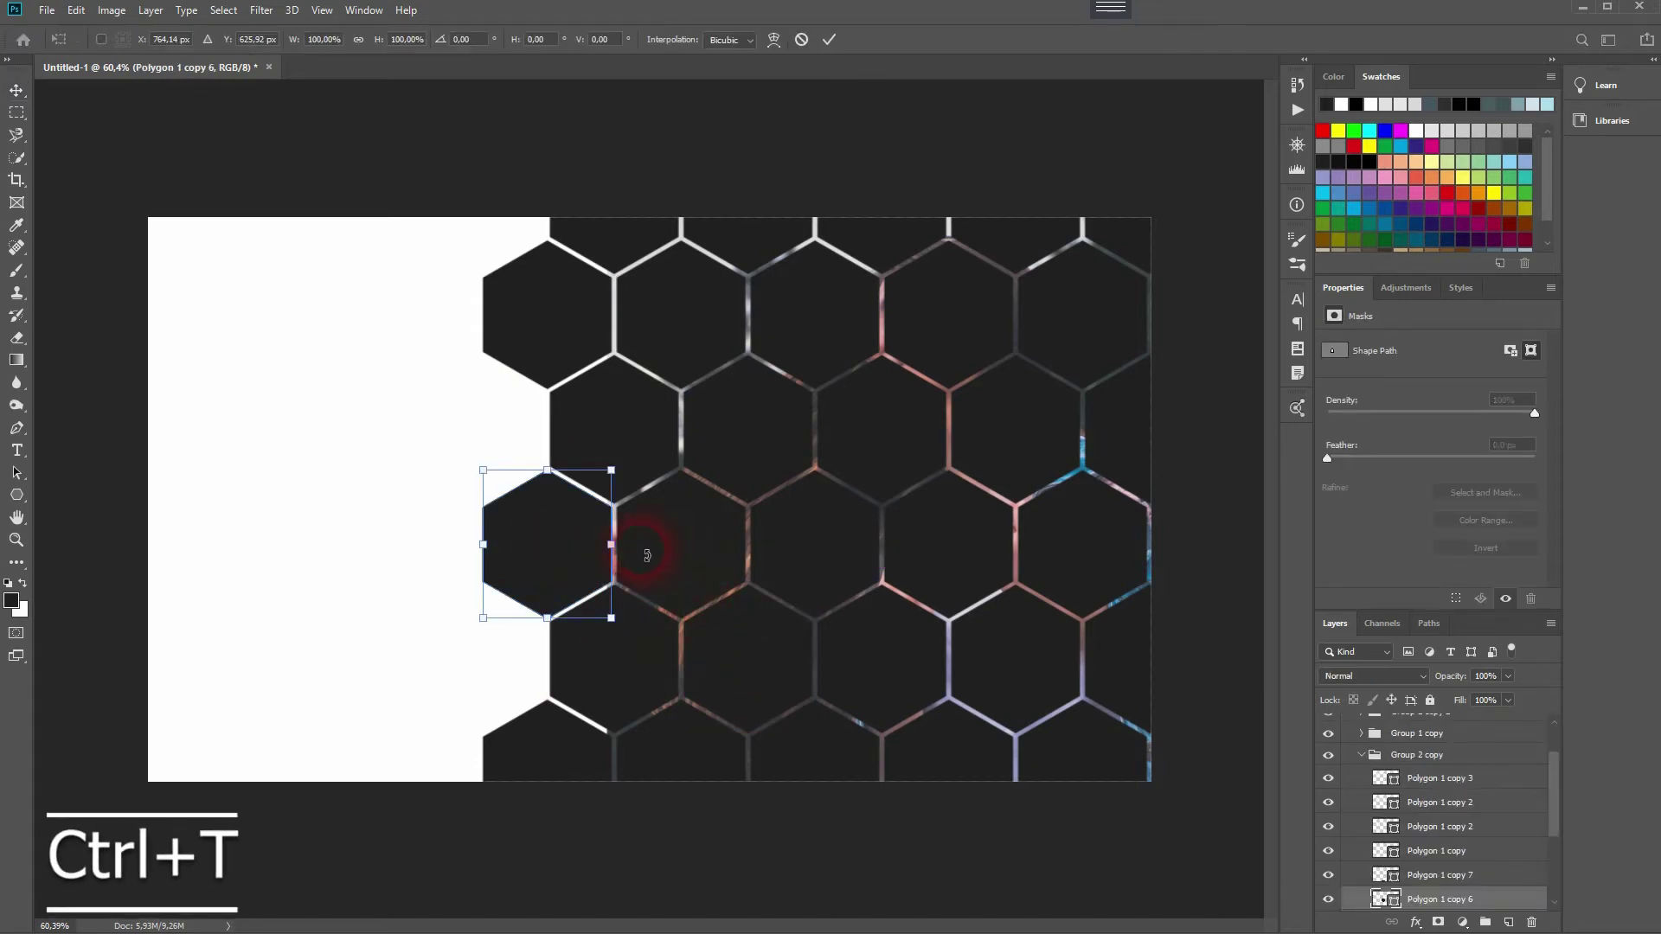
drag(622, 547, 594, 545)
click(539, 761)
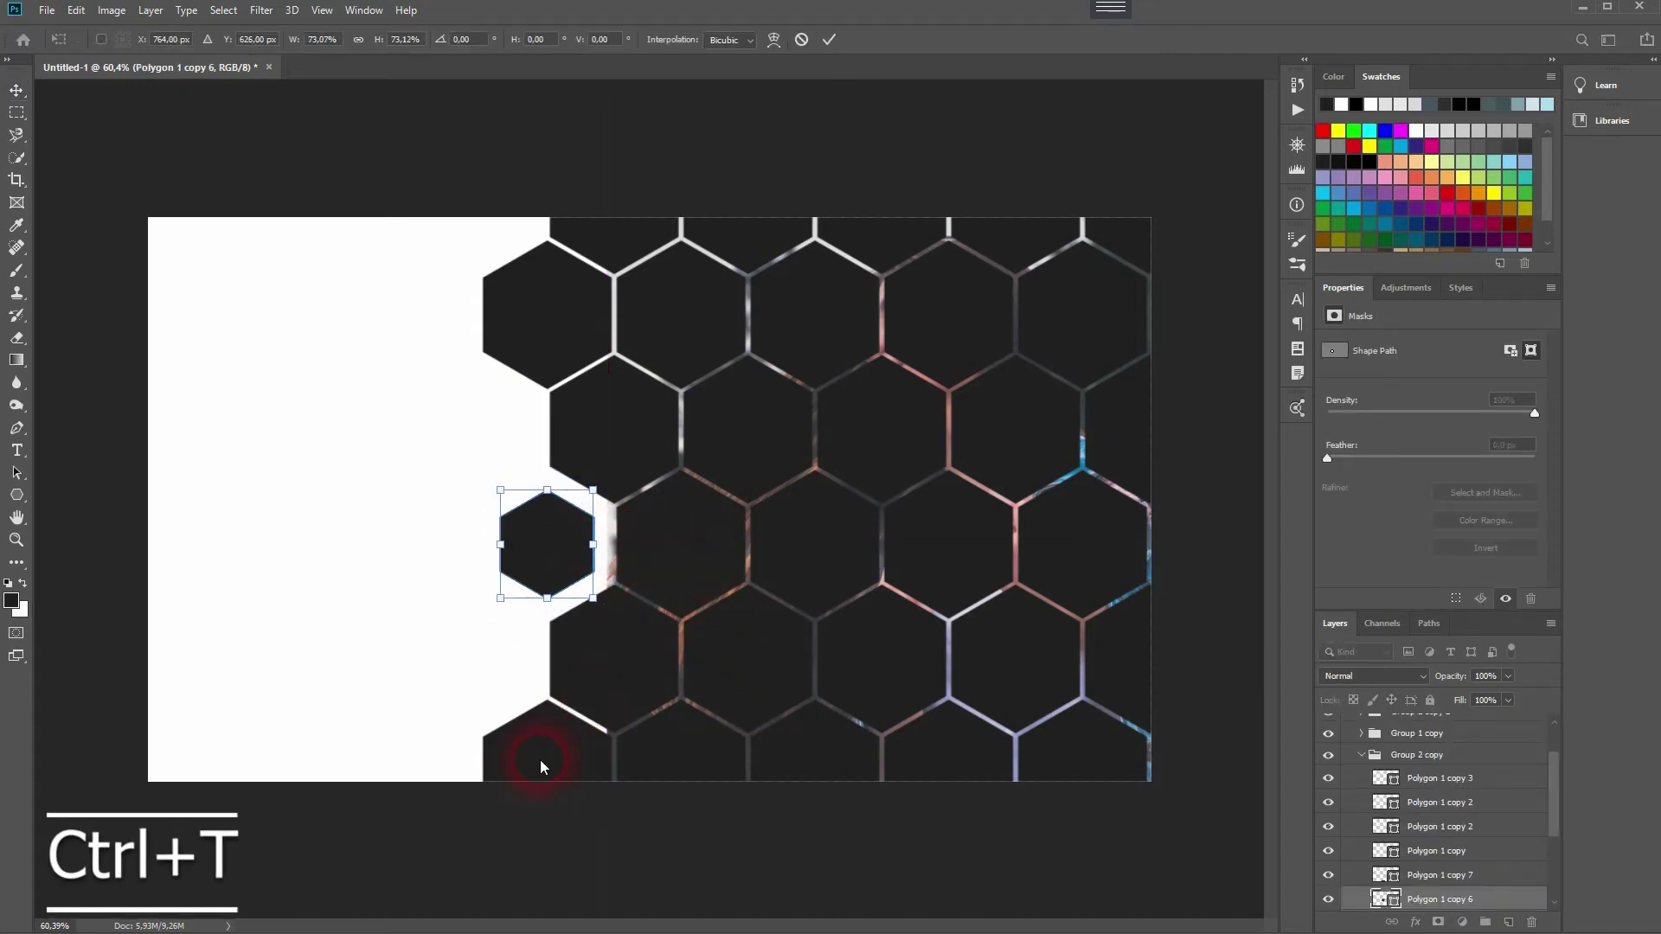
Scale the bottom outermost hexagon down to about 52% around its center.
click(538, 762)
key(ctrl+t)
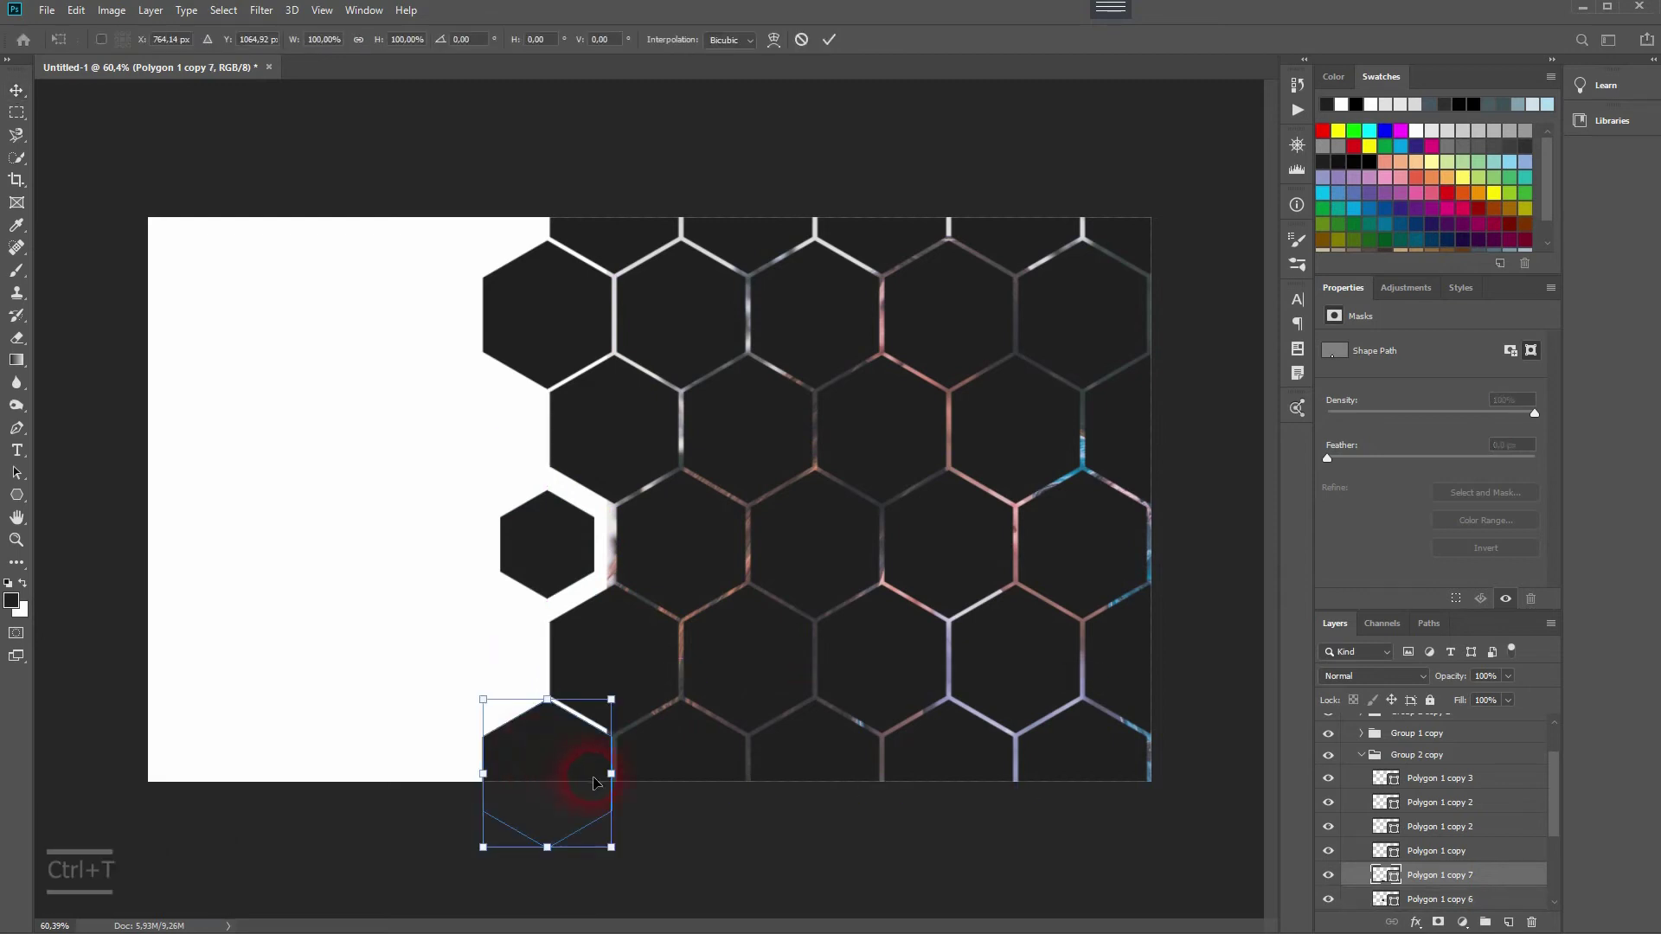
drag(620, 779, 588, 778)
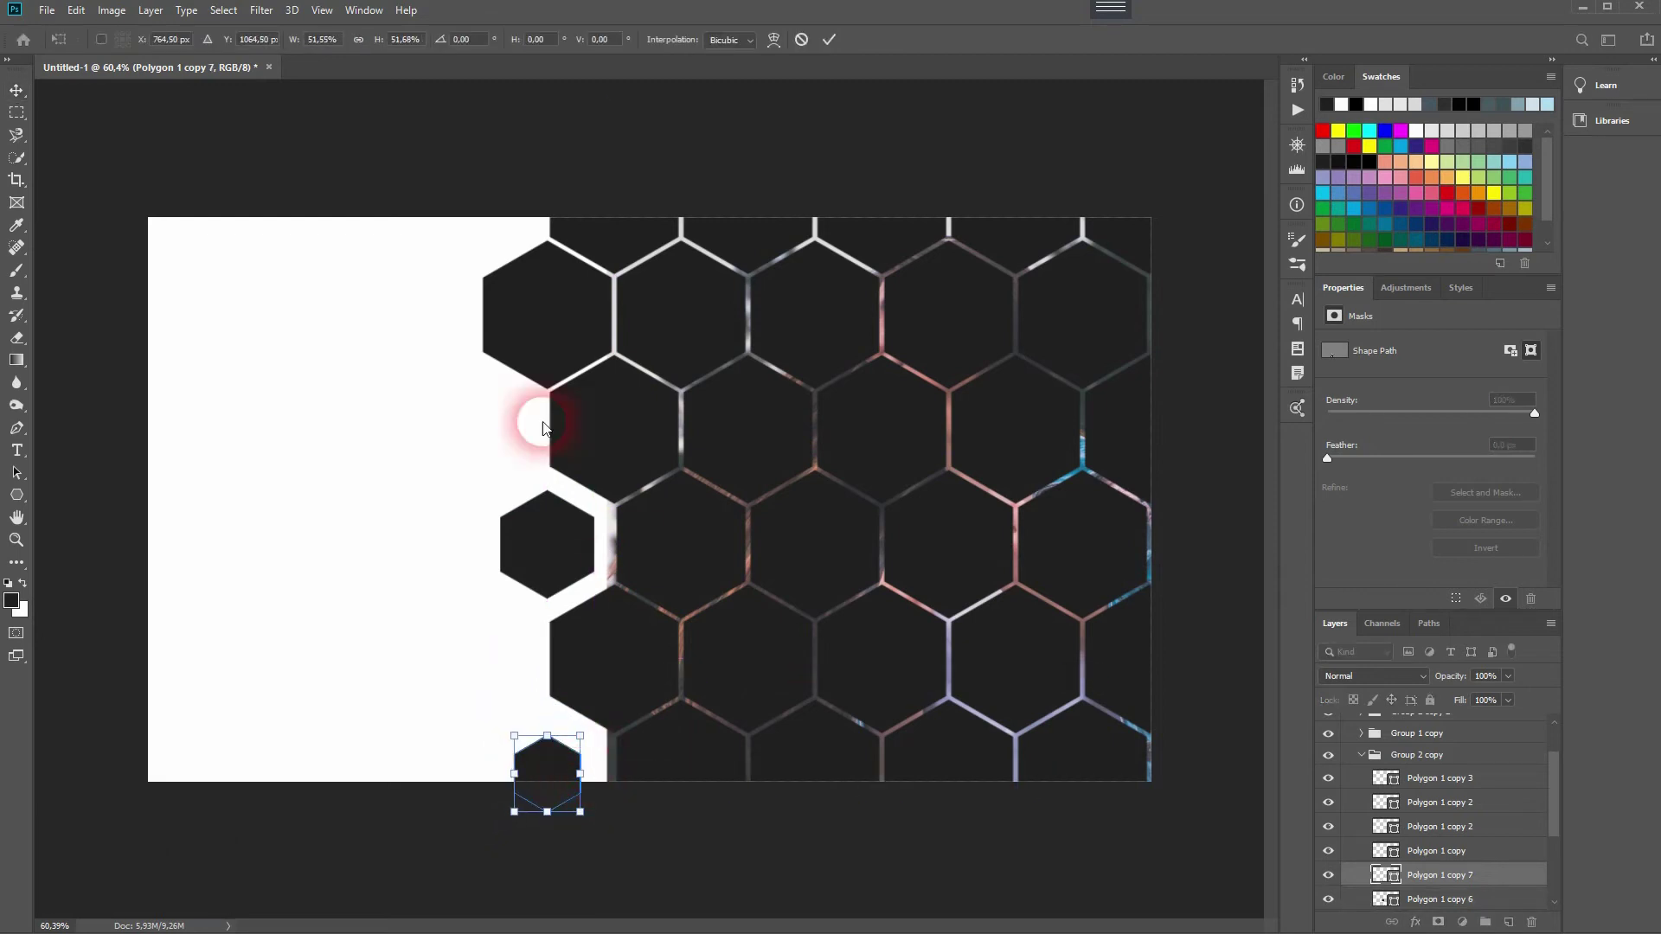
click(569, 320)
Scale the upper outermost hexagon down to about half its size around its center.
click(568, 320)
key(ctrl+t)
drag(624, 328, 586, 329)
click(1180, 402)
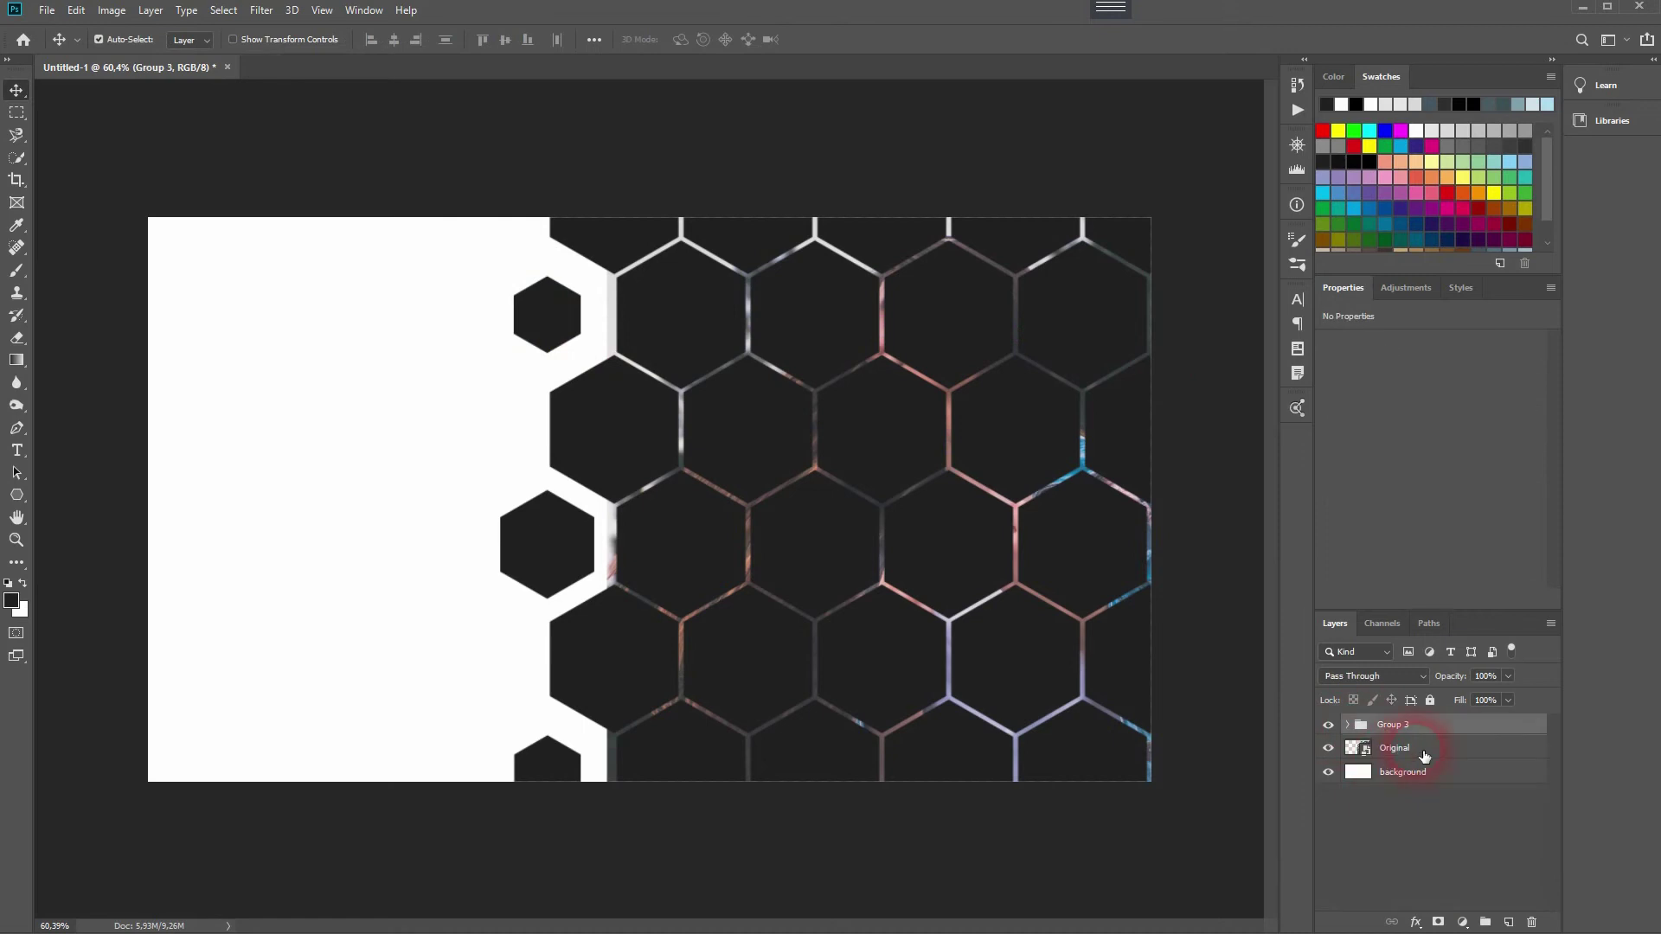
Place the Original photo layer above the hexagon group and clip it to the group with a clipping mask.
click(1424, 756)
click(1329, 748)
click(1328, 748)
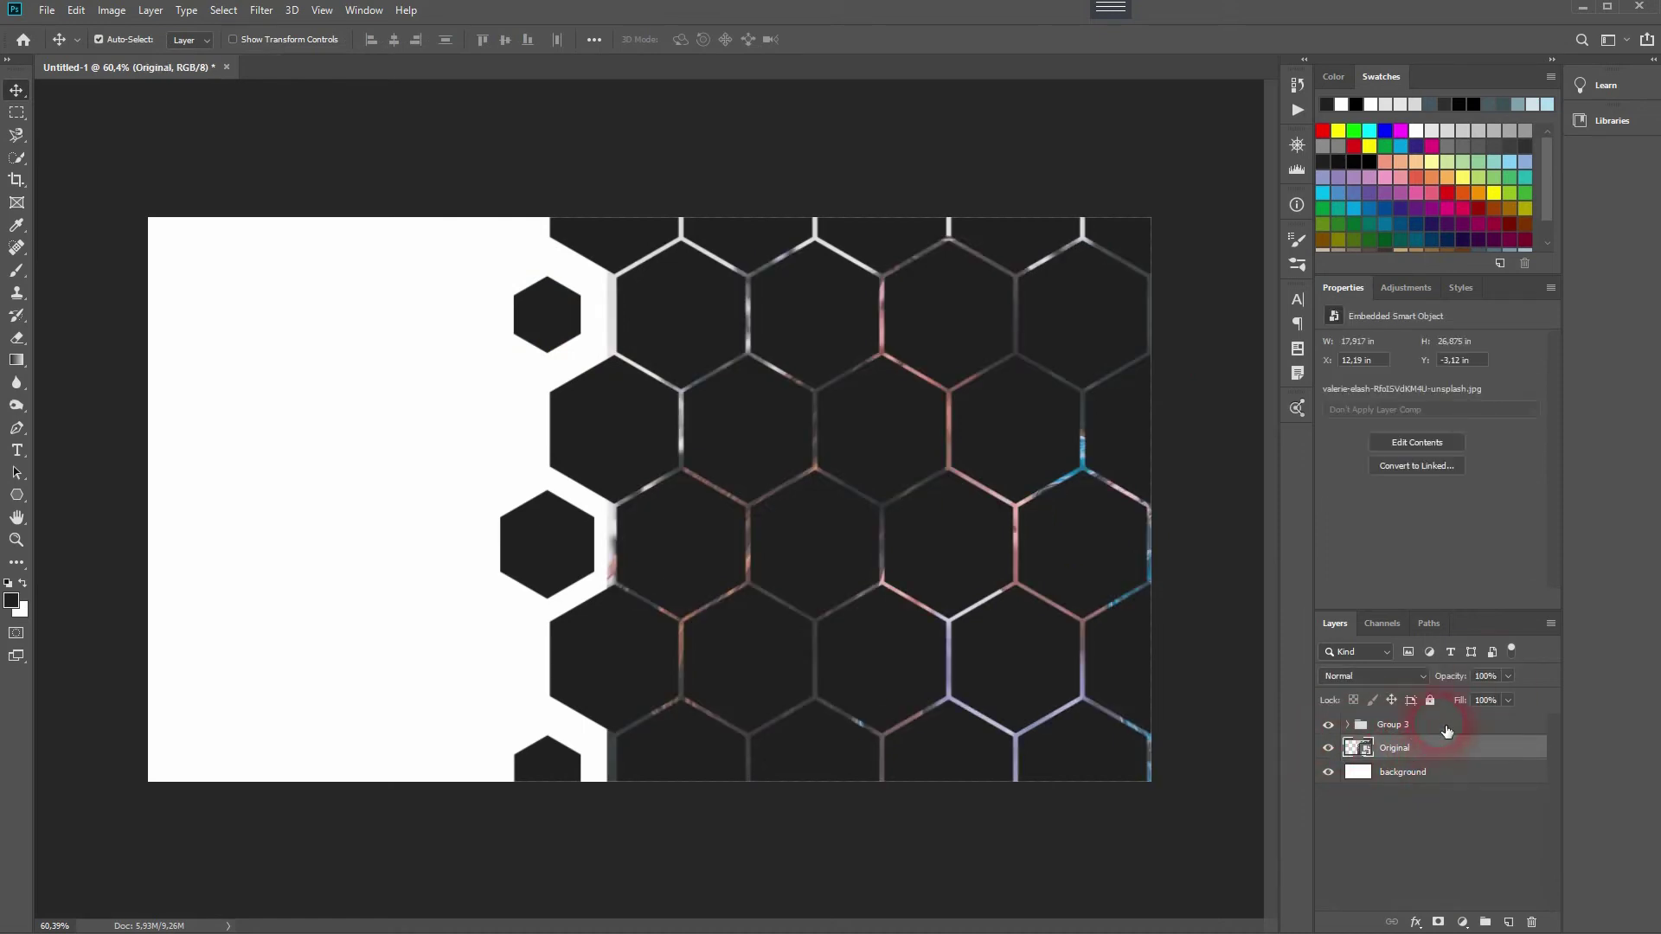
drag(1441, 757, 1434, 723)
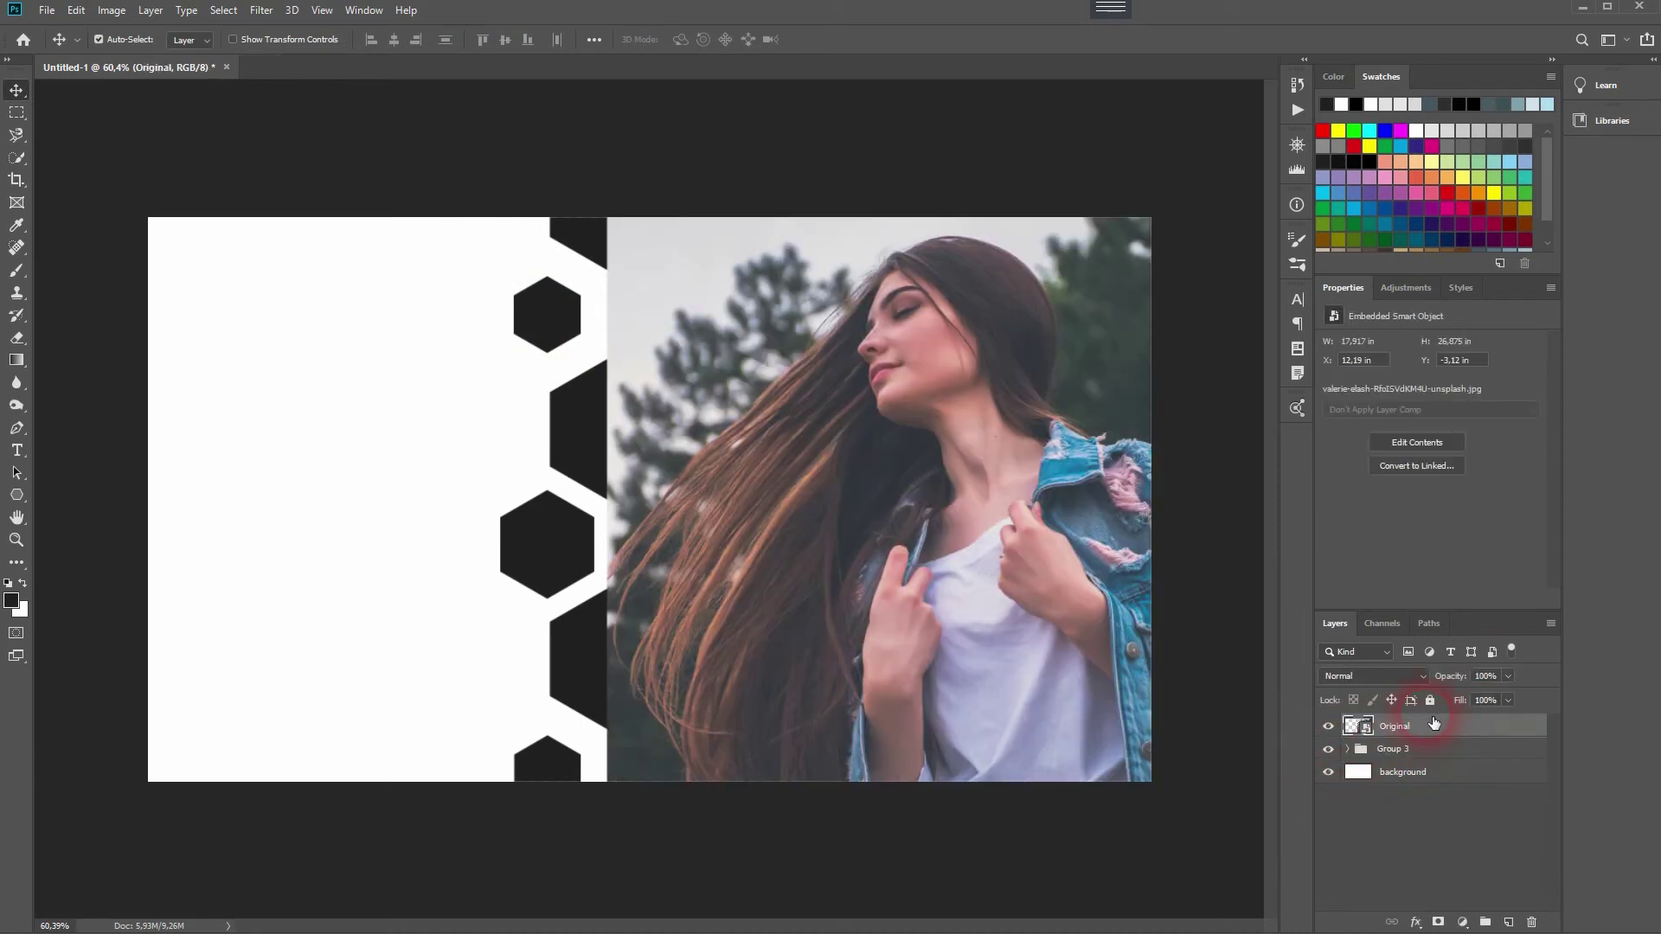
right_click(1435, 722)
click(1428, 360)
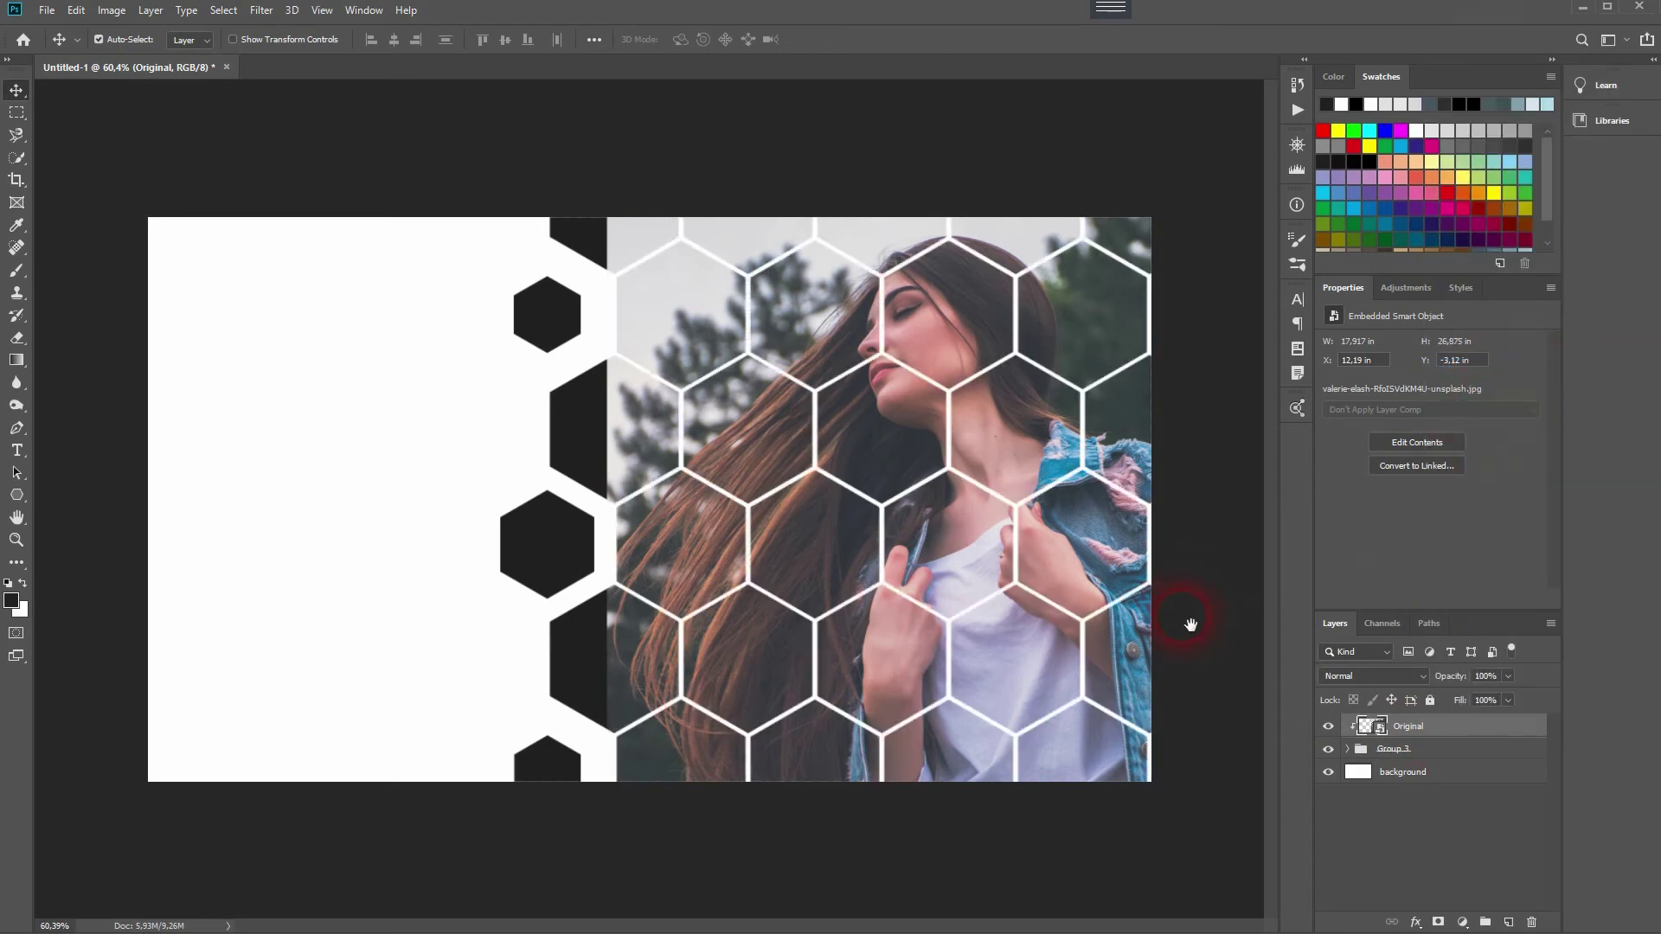
Enlarge the clipped photo proportionally and reposition it so the woman's face sits in the upper right hexagons.
scroll(1171, 610, down, 2)
key(ctrl+t)
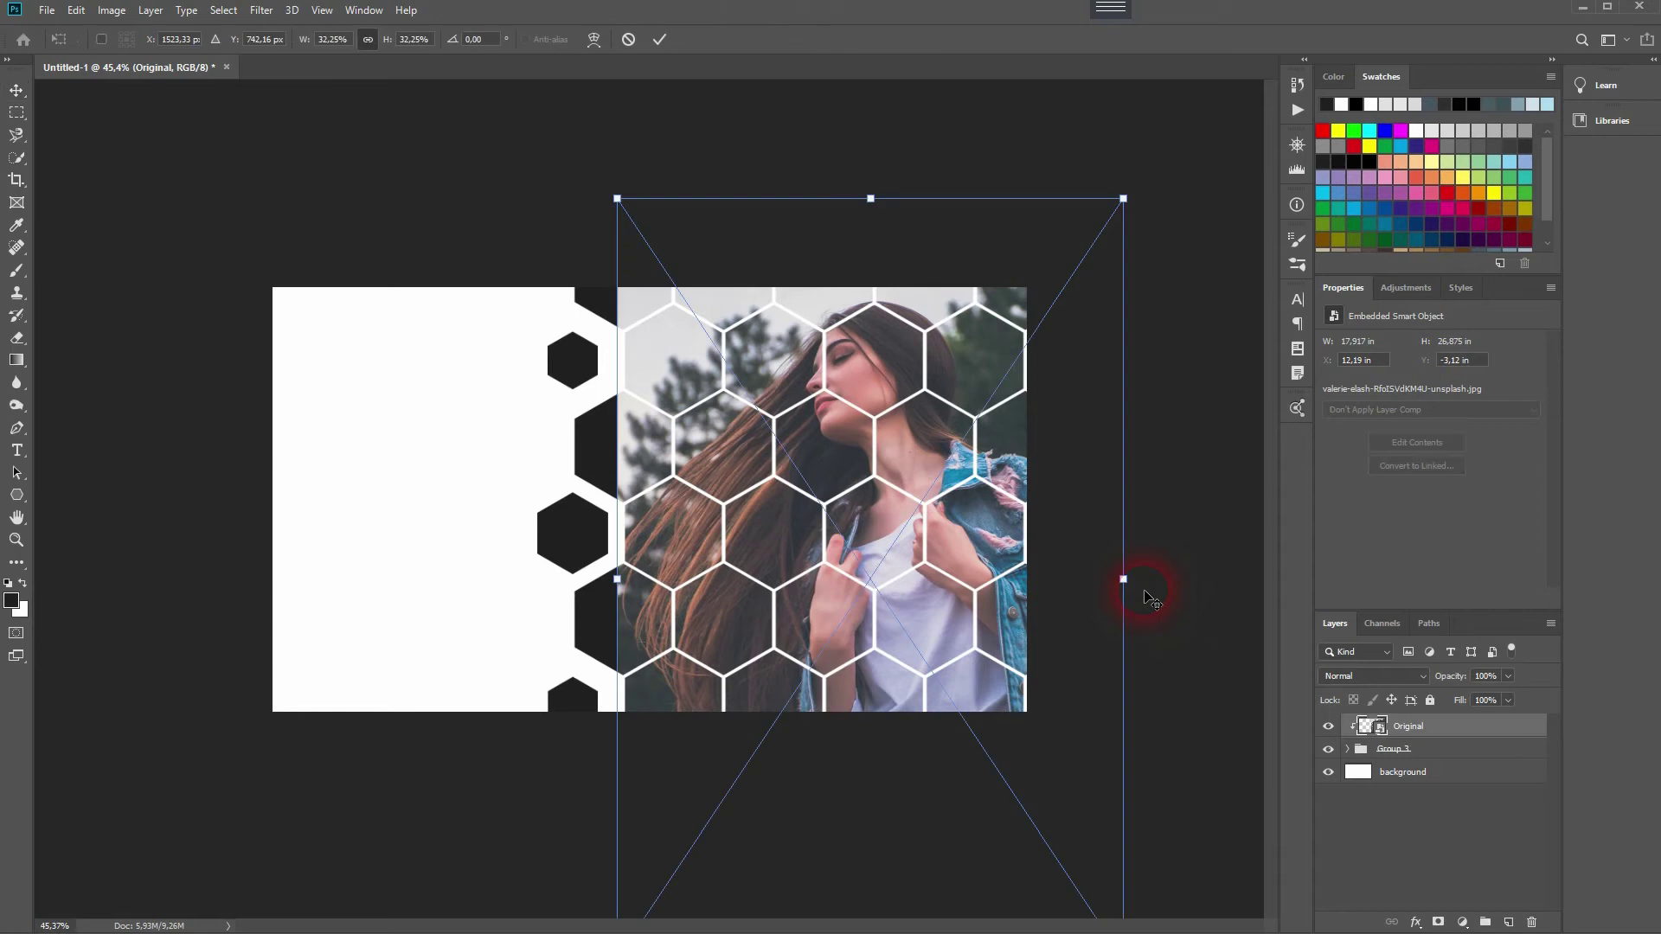
drag(1123, 579, 1191, 580)
drag(969, 504, 971, 537)
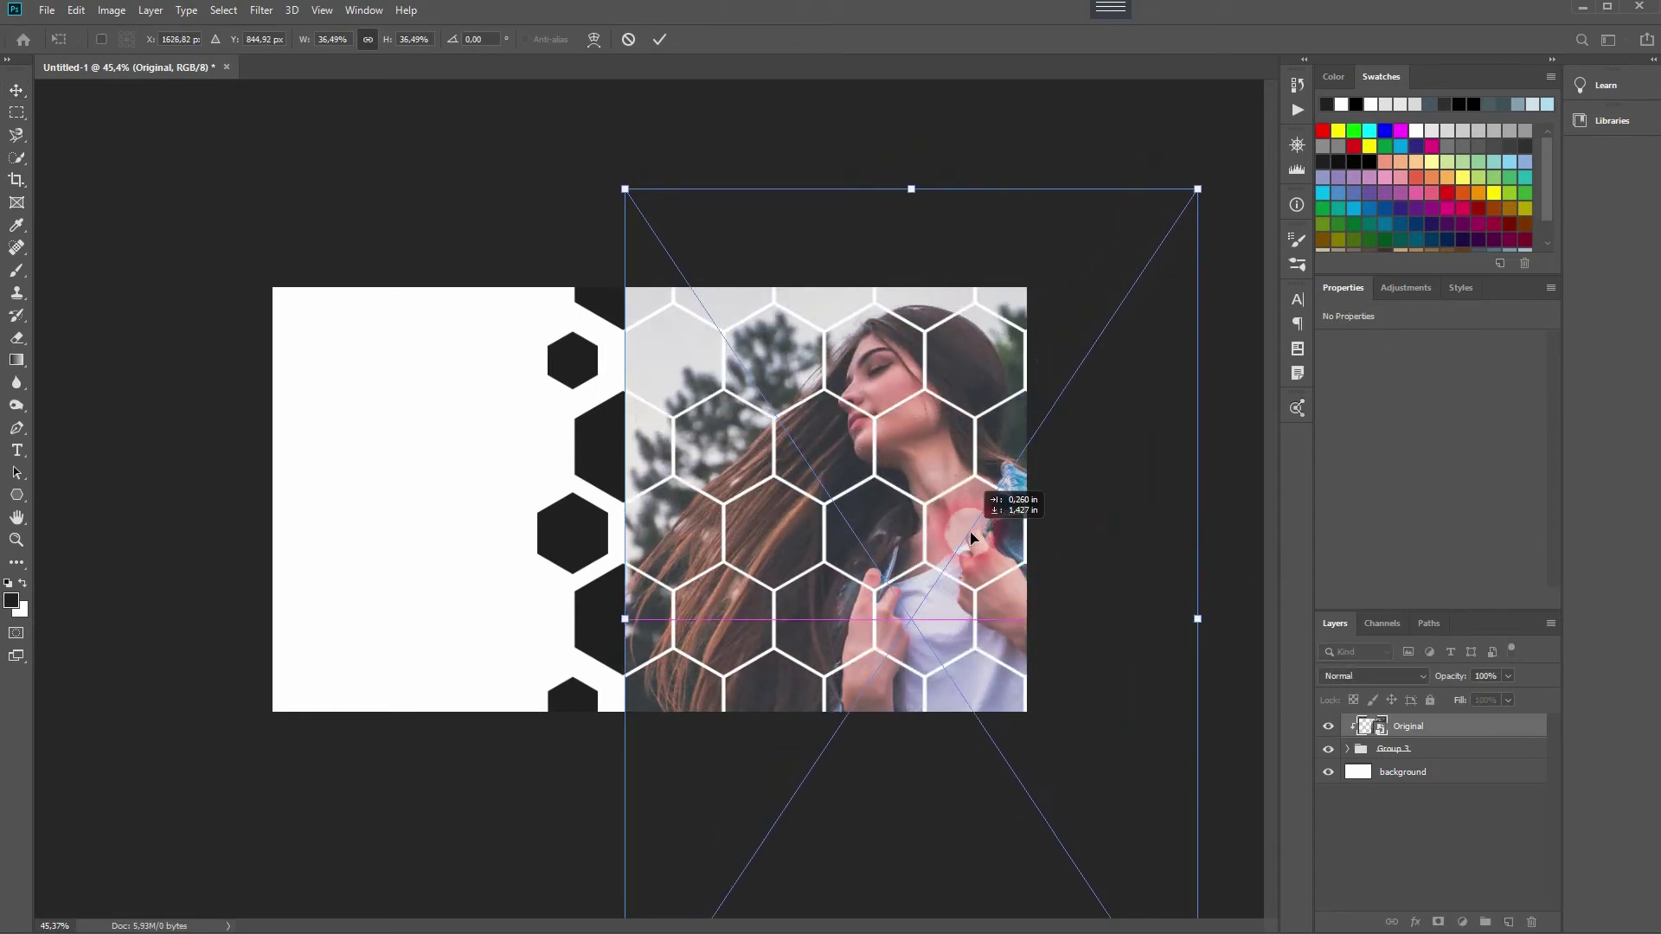
drag(1198, 620, 1233, 620)
drag(959, 530, 942, 529)
key(Return)
scroll(826, 491, up, 2)
Duplicate the hexagon group Group 3 and place the copy above the clipped photo.
click(1421, 754)
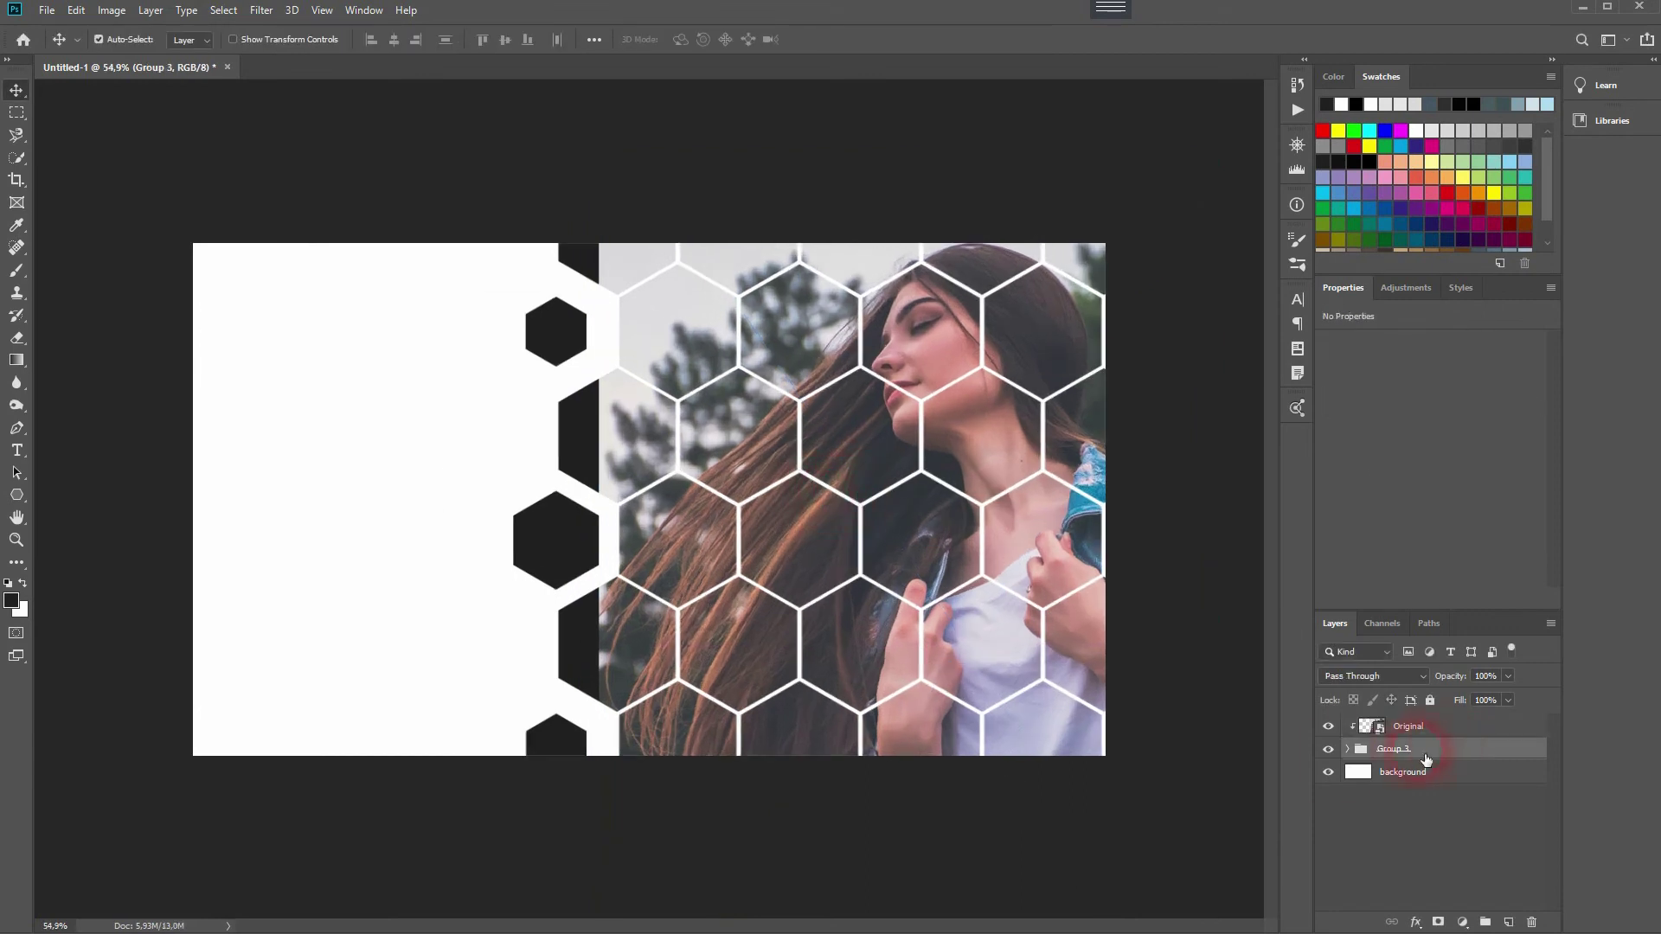
click(1330, 751)
click(1333, 751)
click(1444, 759)
drag(1456, 757, 1441, 732)
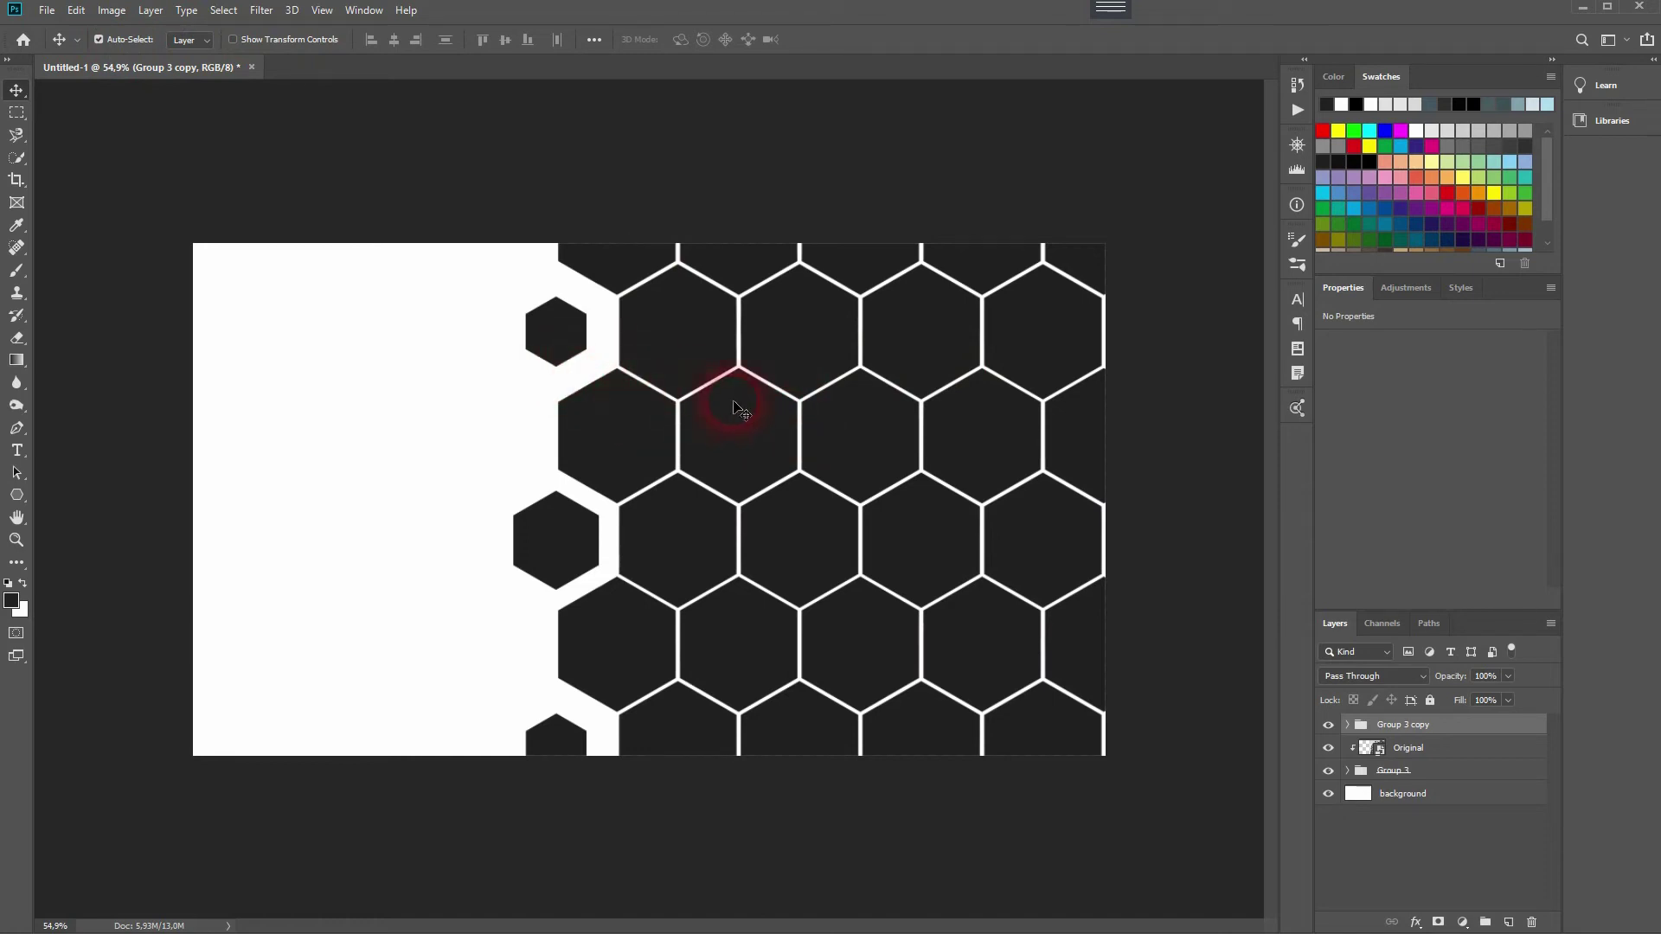
From the top group copy, delete the second row's two middle hexagons and the one between them in the third row.
click(843, 355)
key(Delete)
click(917, 344)
key(Delete)
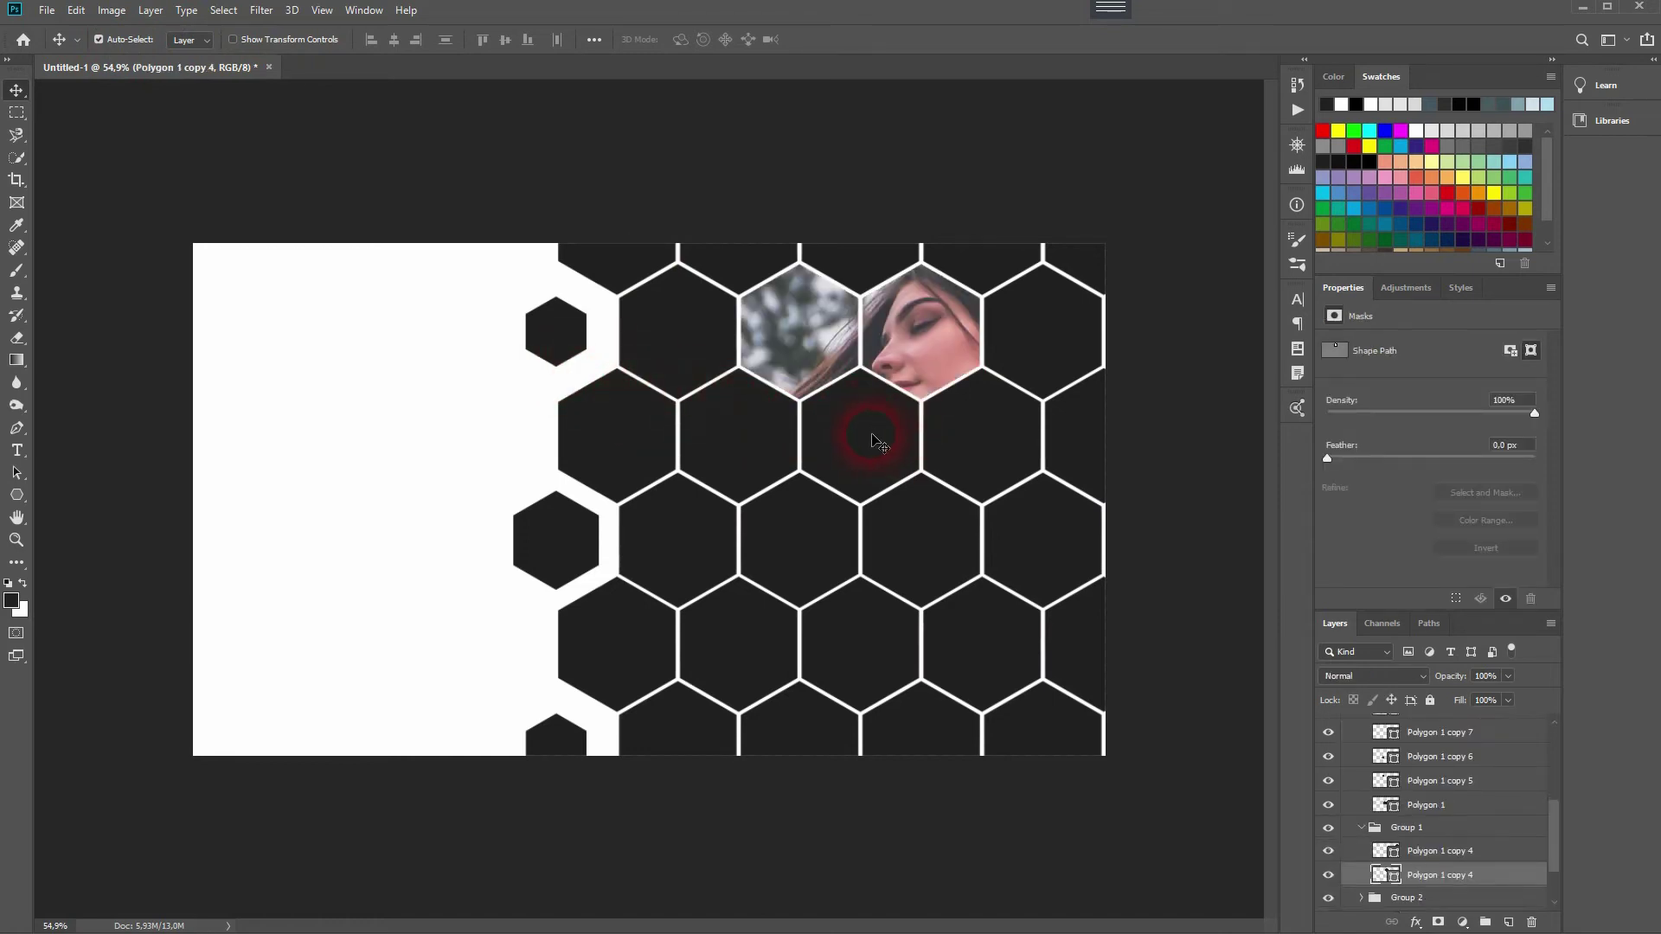
click(871, 437)
key(Delete)
Delete the fourth row's two middle hexagons and the third-row hexagon covering the woman's neck from the group copy.
click(795, 554)
key(Delete)
click(910, 551)
key(Delete)
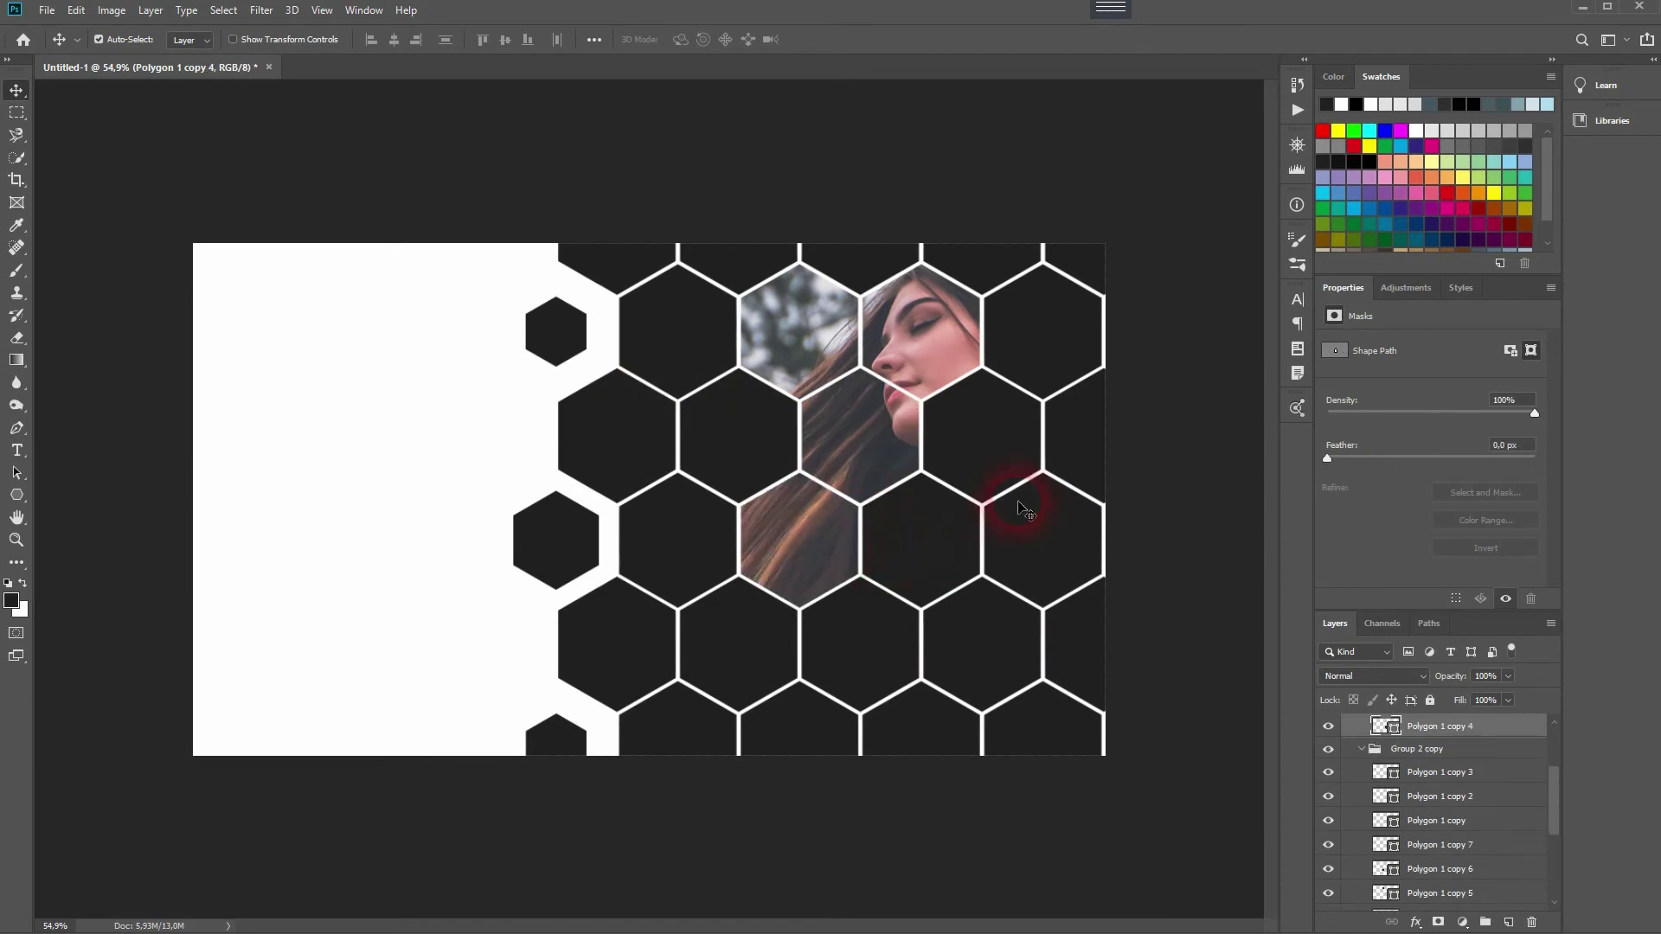
click(993, 466)
key(Delete)
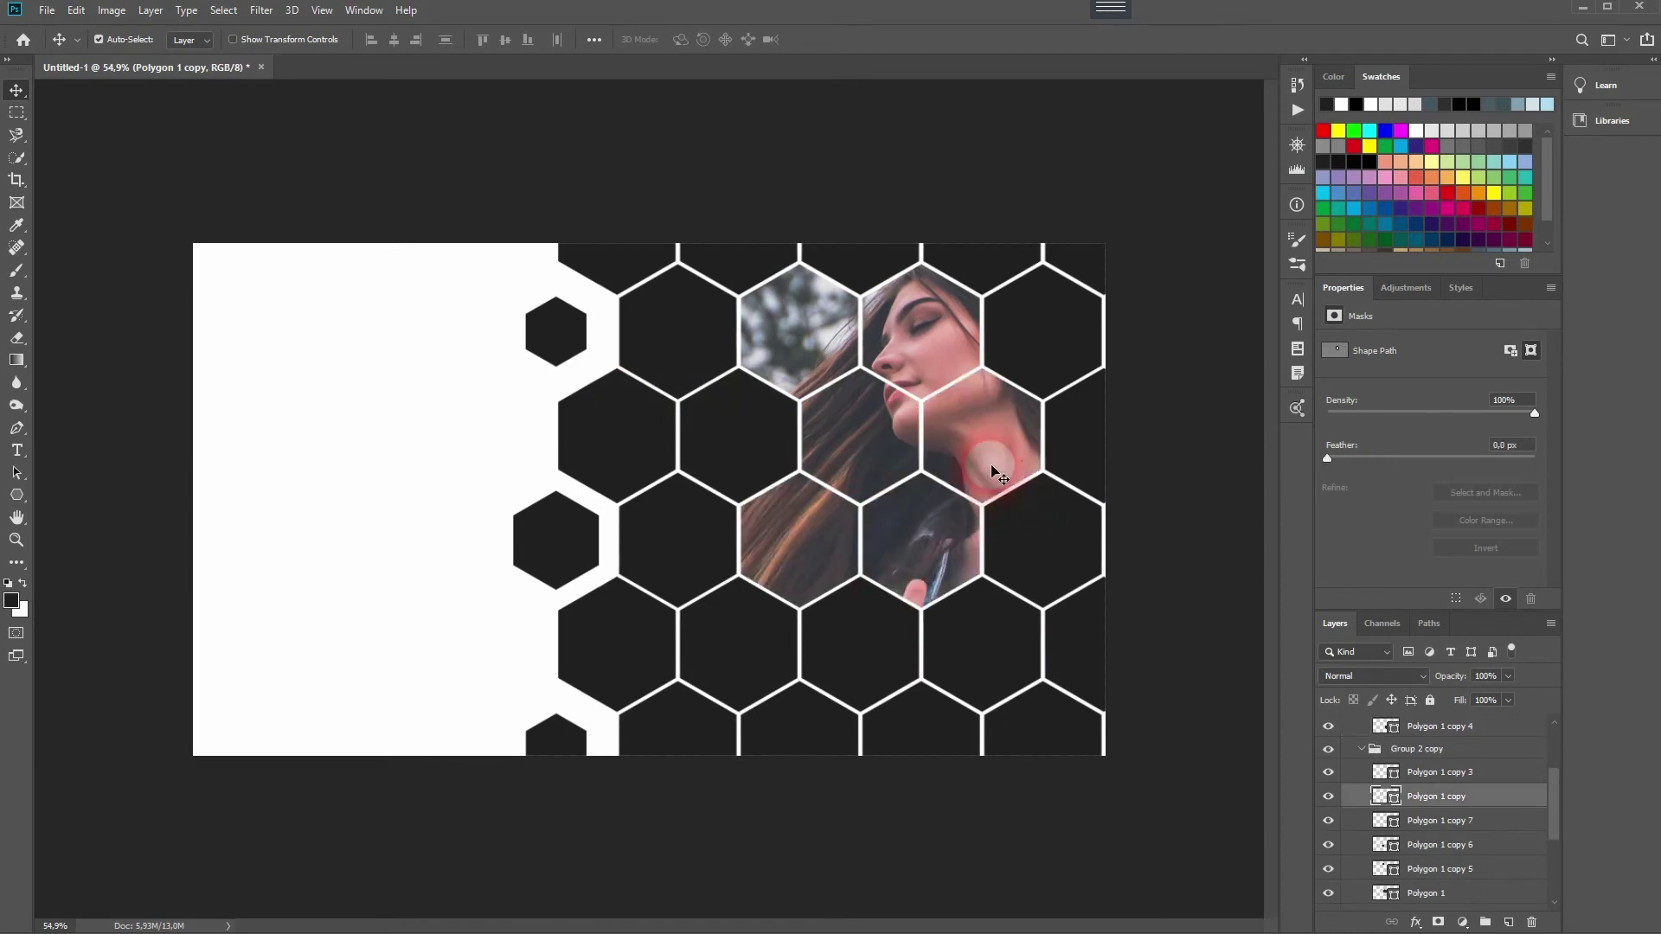
drag(992, 468, 992, 418)
Delete the hexagon covering the back of the woman's head and the top-row hexagon above her head.
click(1047, 321)
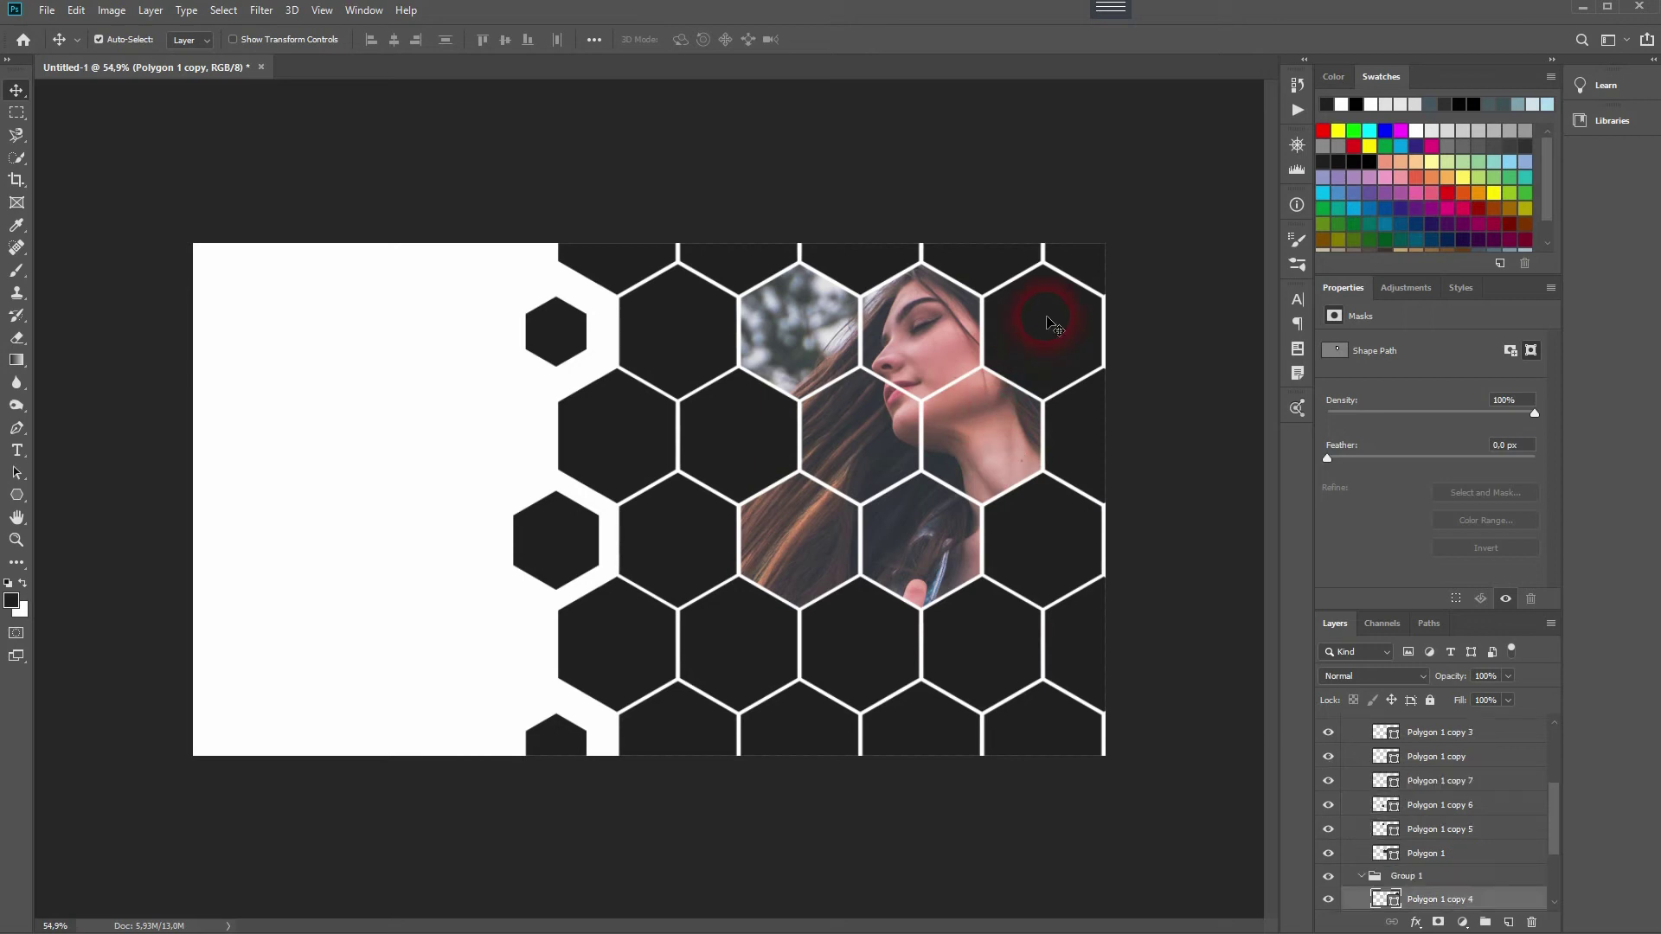
key(Delete)
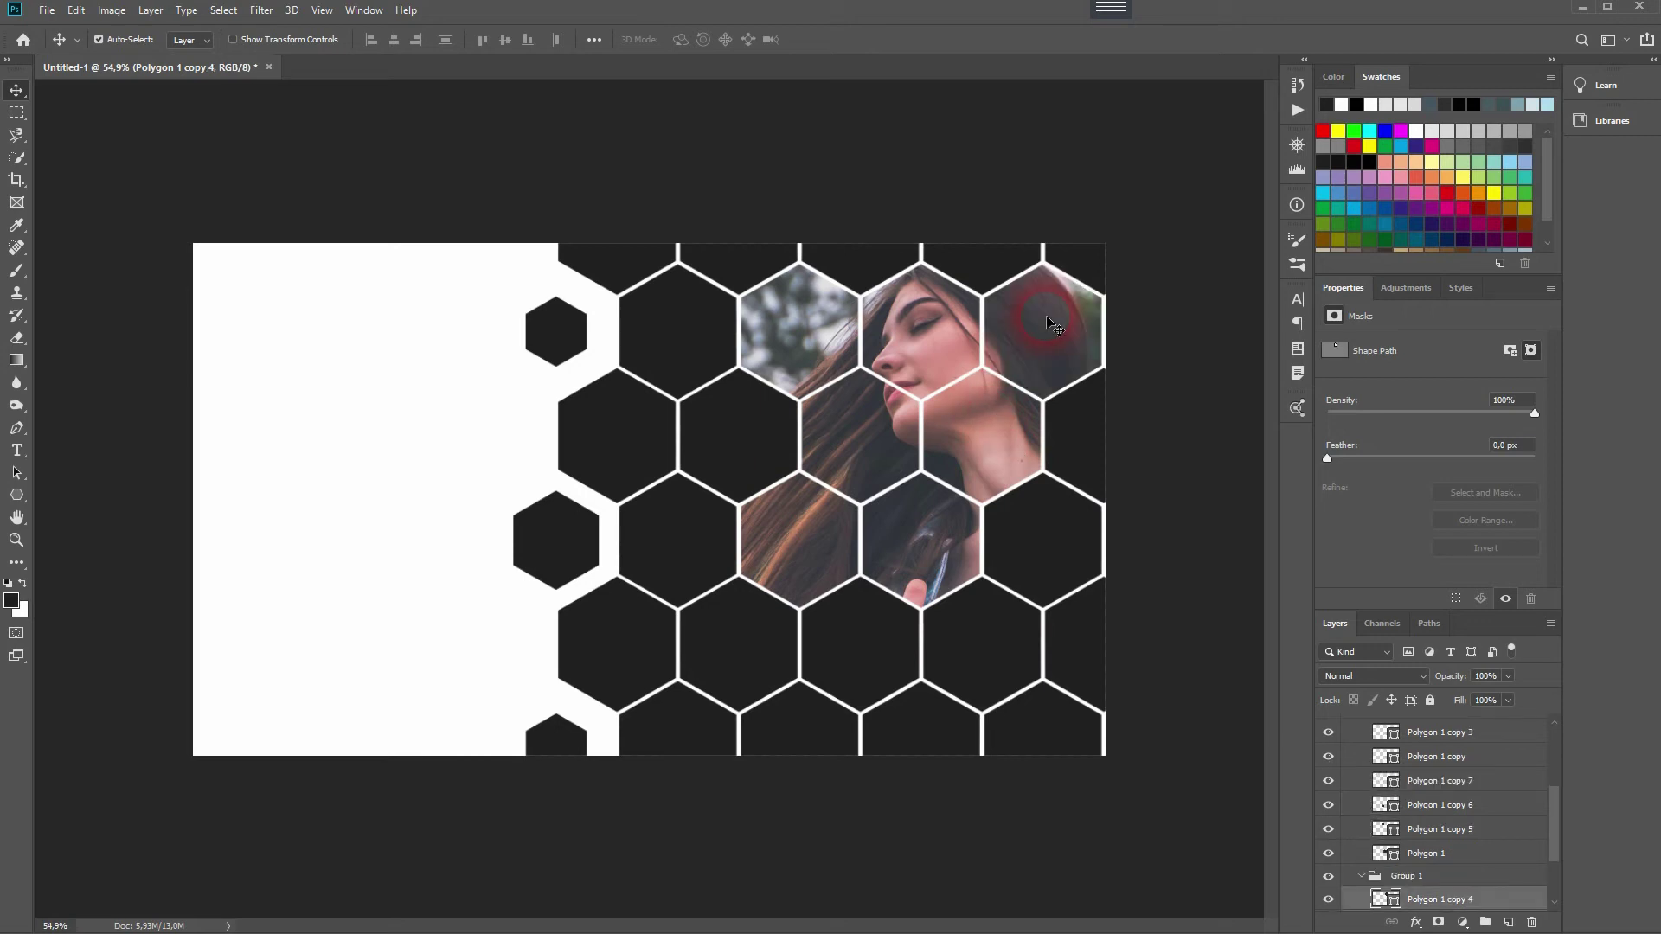
click(989, 279)
key(Delete)
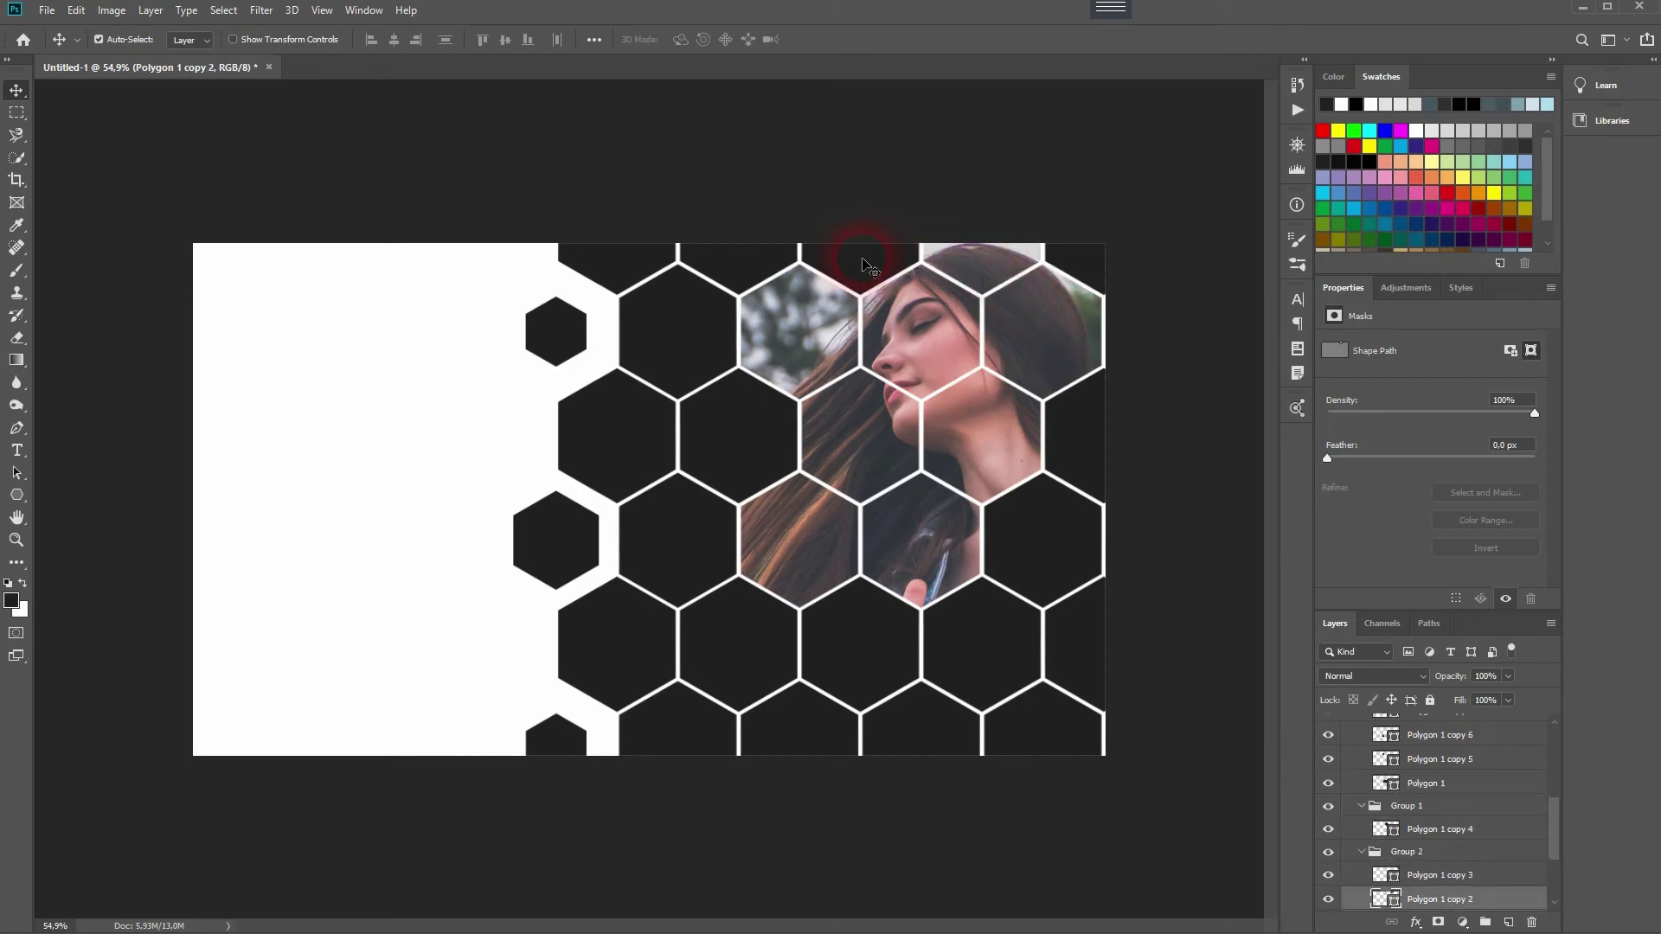
From the dark group copy, delete the top row's third hexagon, the fourth row's last full hexagon and the fifth row's fourth hexagon.
click(949, 374)
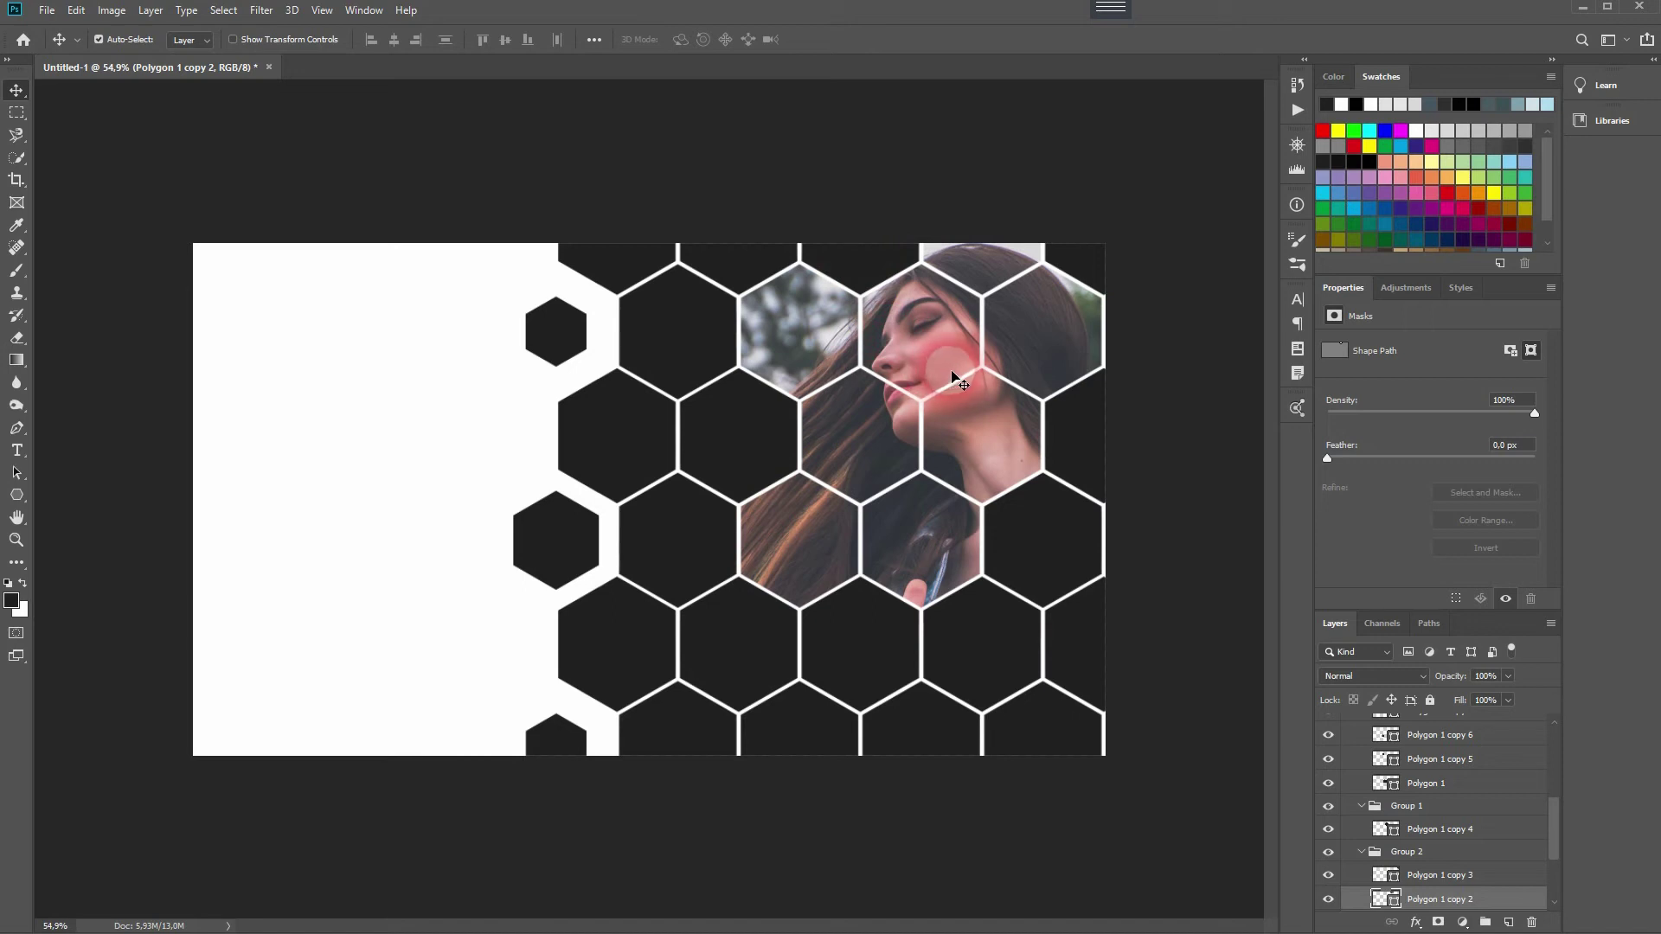
key(Delete)
click(1031, 551)
key(Delete)
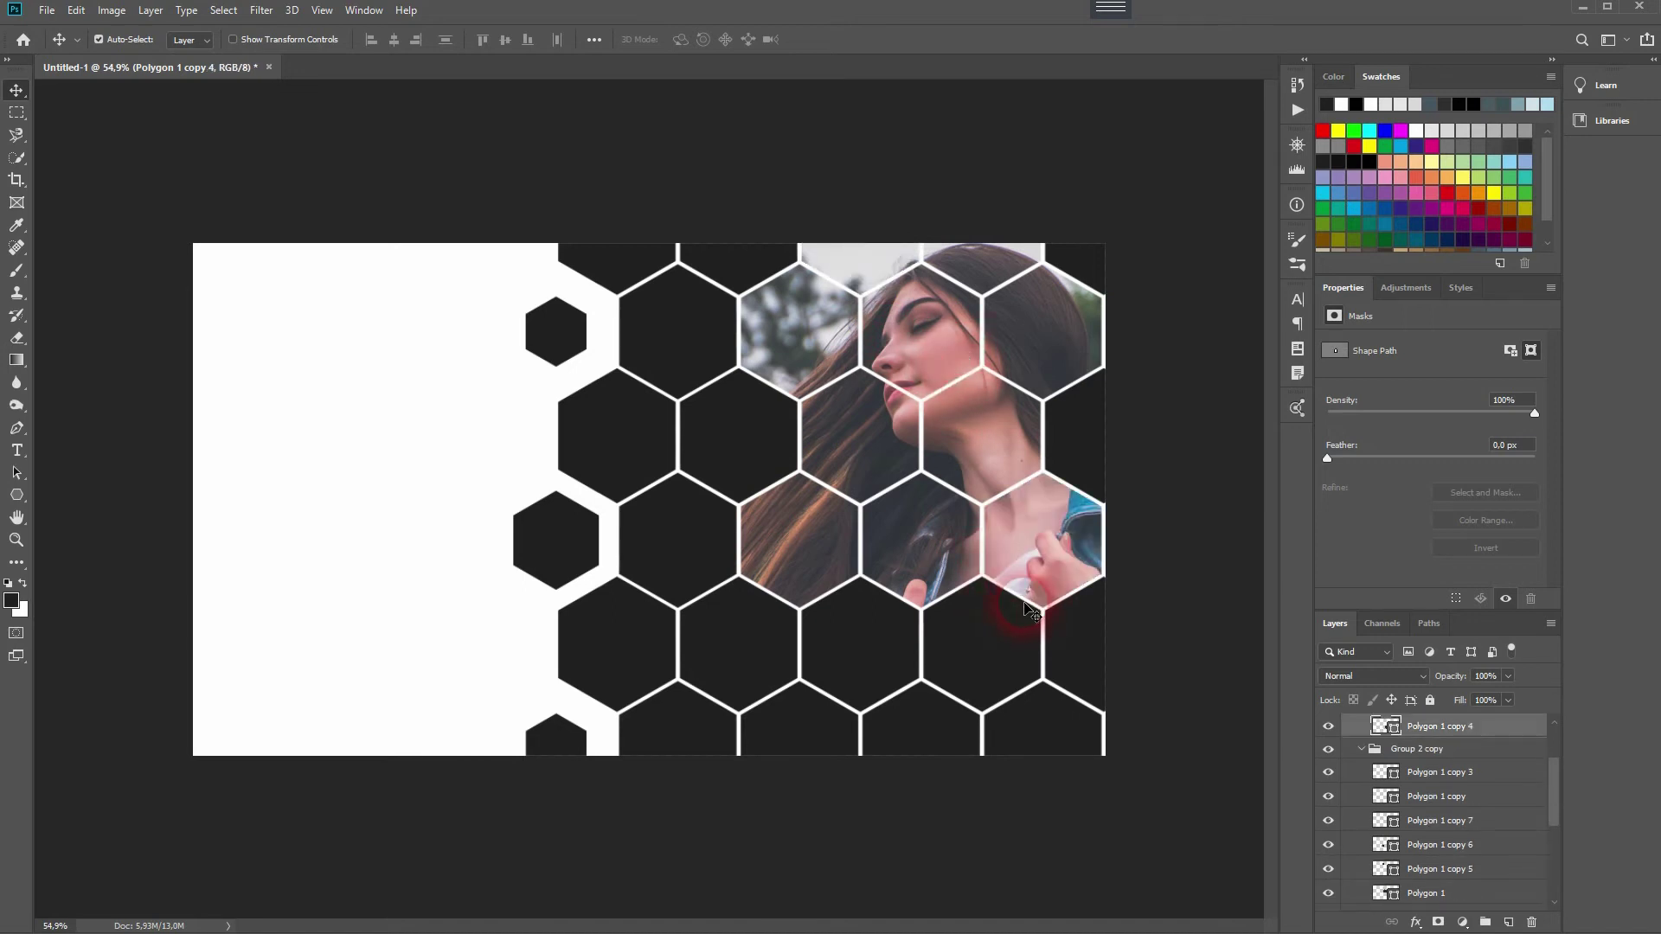
click(976, 648)
key(Delete)
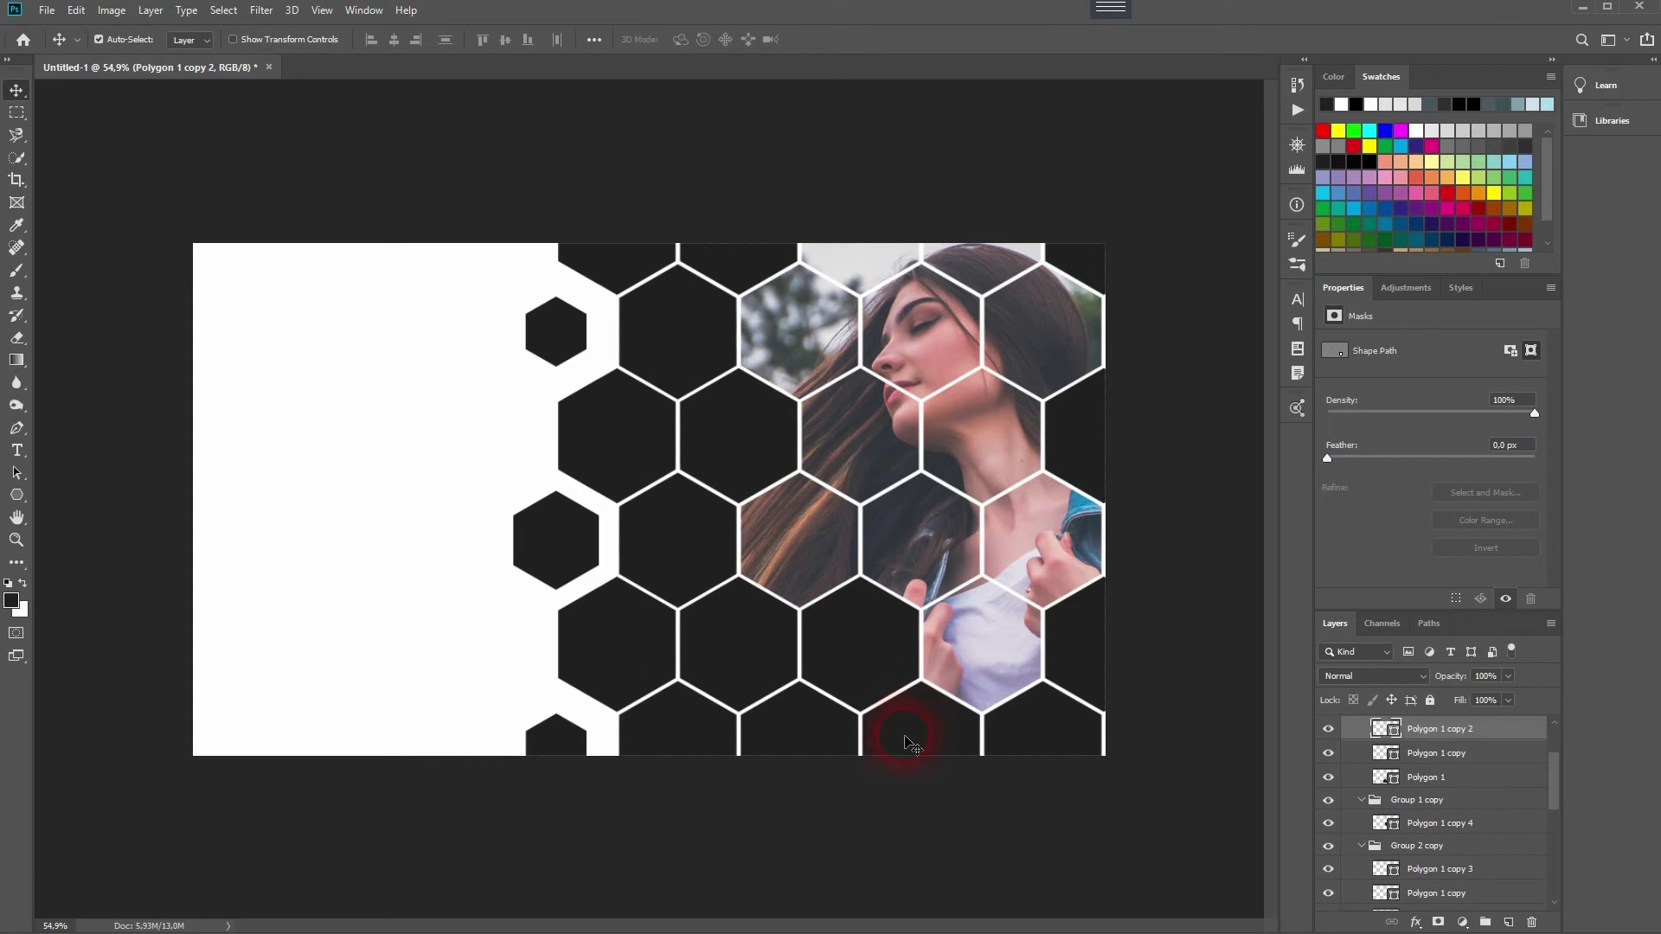
Delete the fifth row's second and third hexagons and the bottom row's first and third hexagons from the group copy.
click(905, 738)
key(Delete)
click(845, 672)
key(Delete)
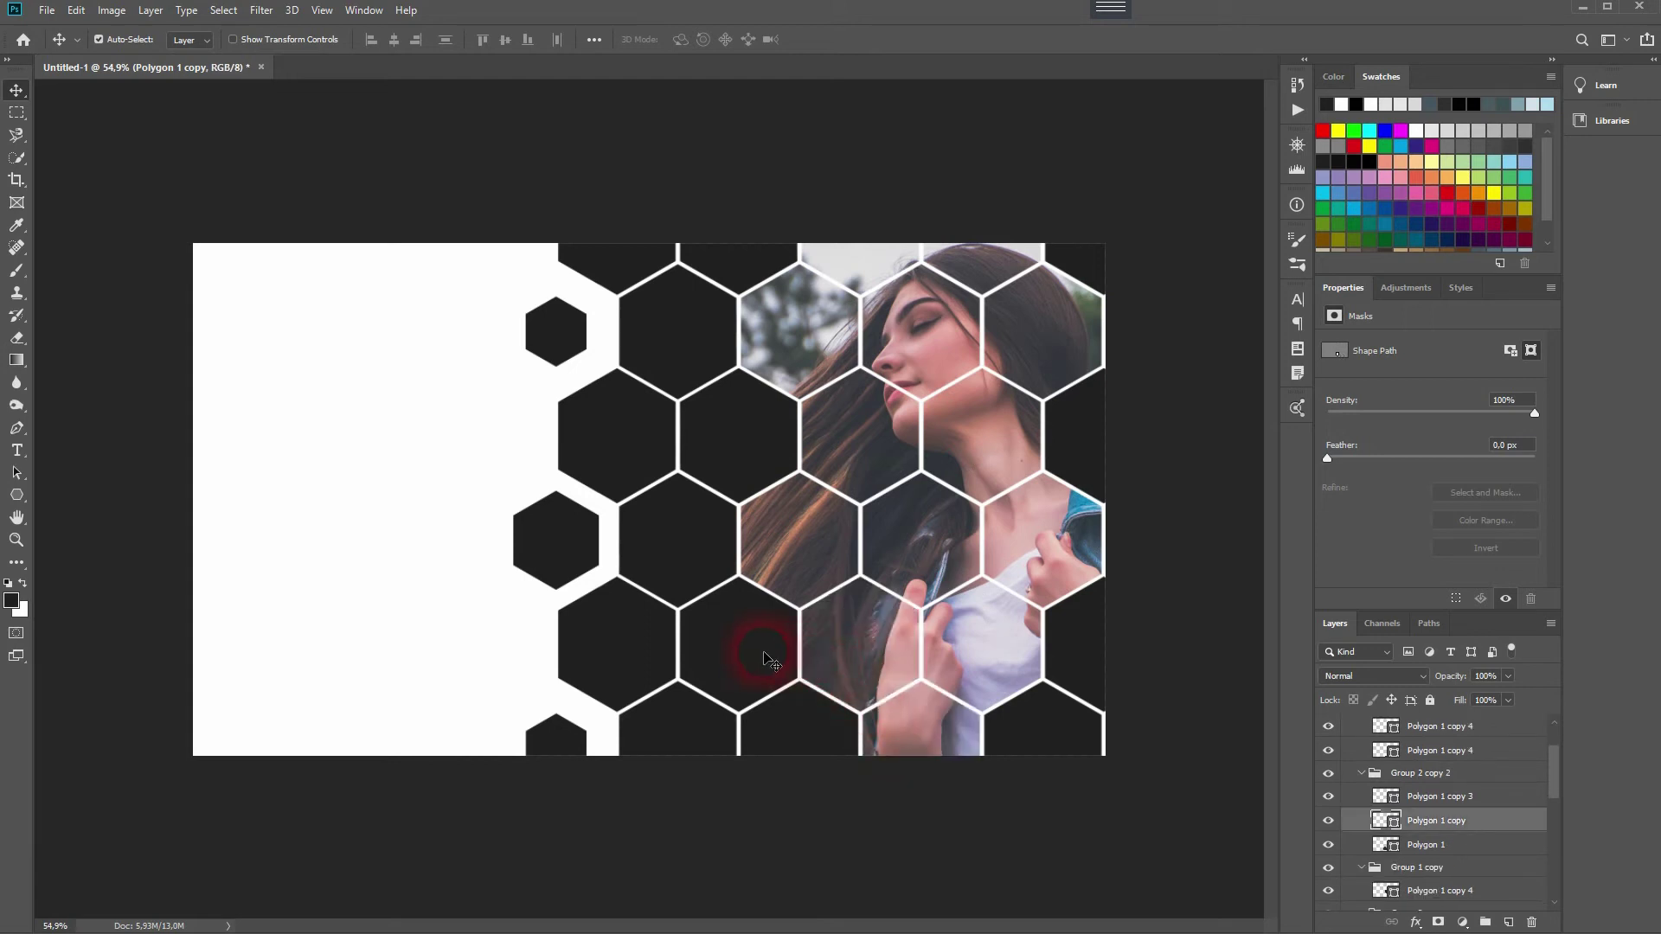
click(765, 654)
key(Delete)
click(677, 761)
key(ctrl+[)
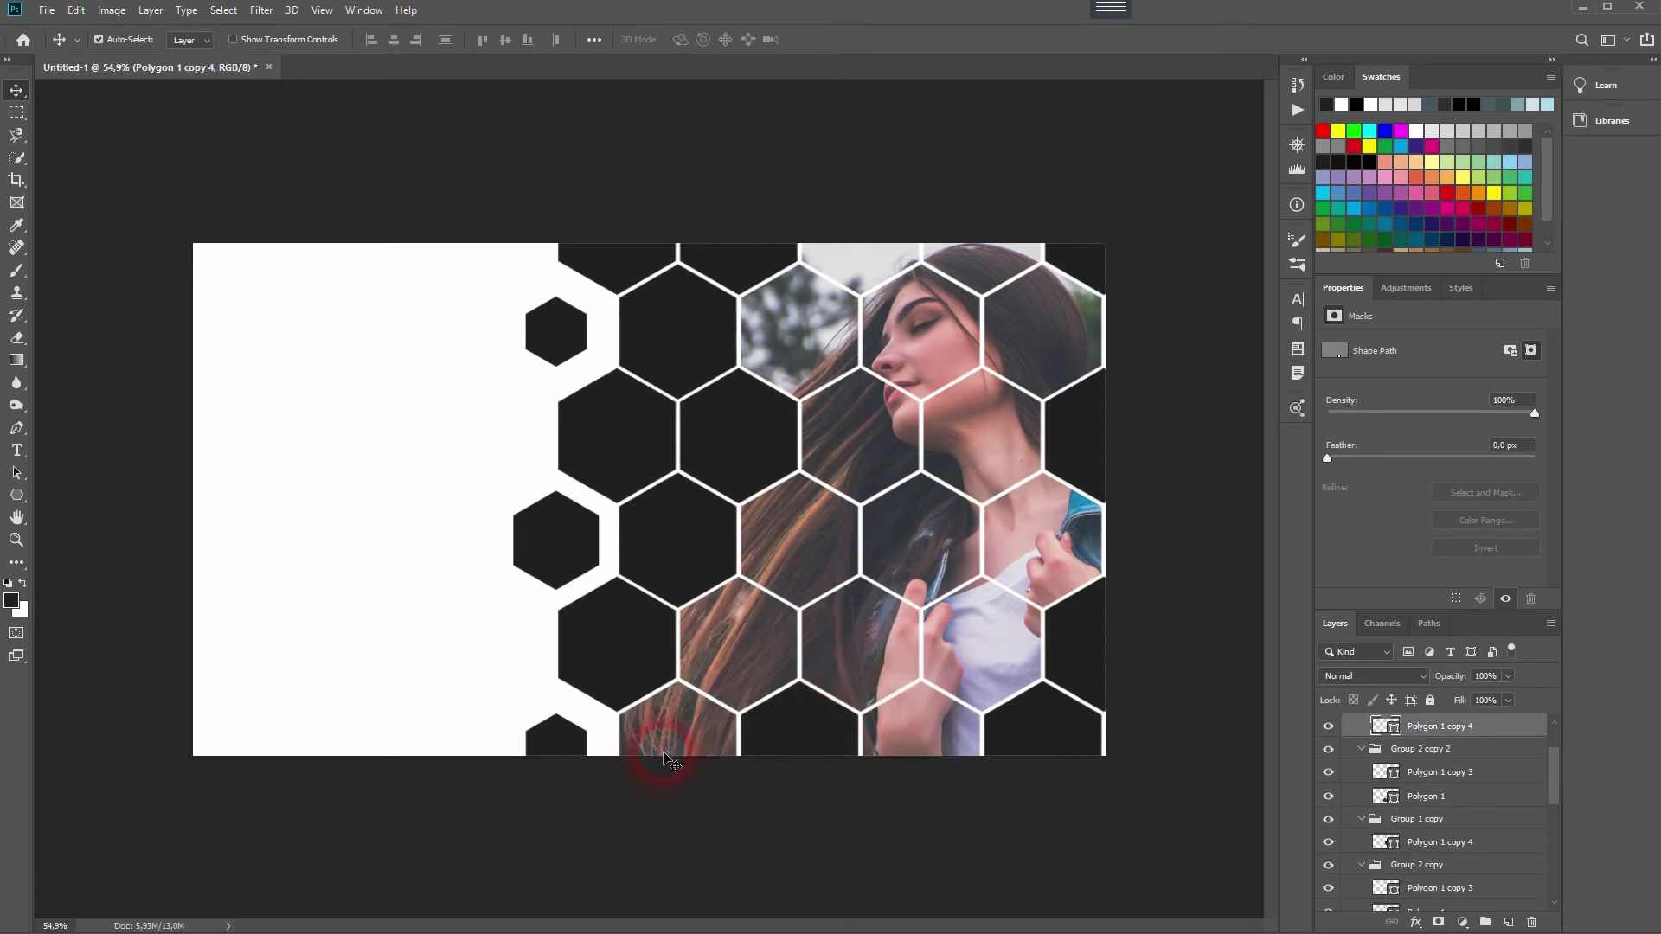
click(557, 736)
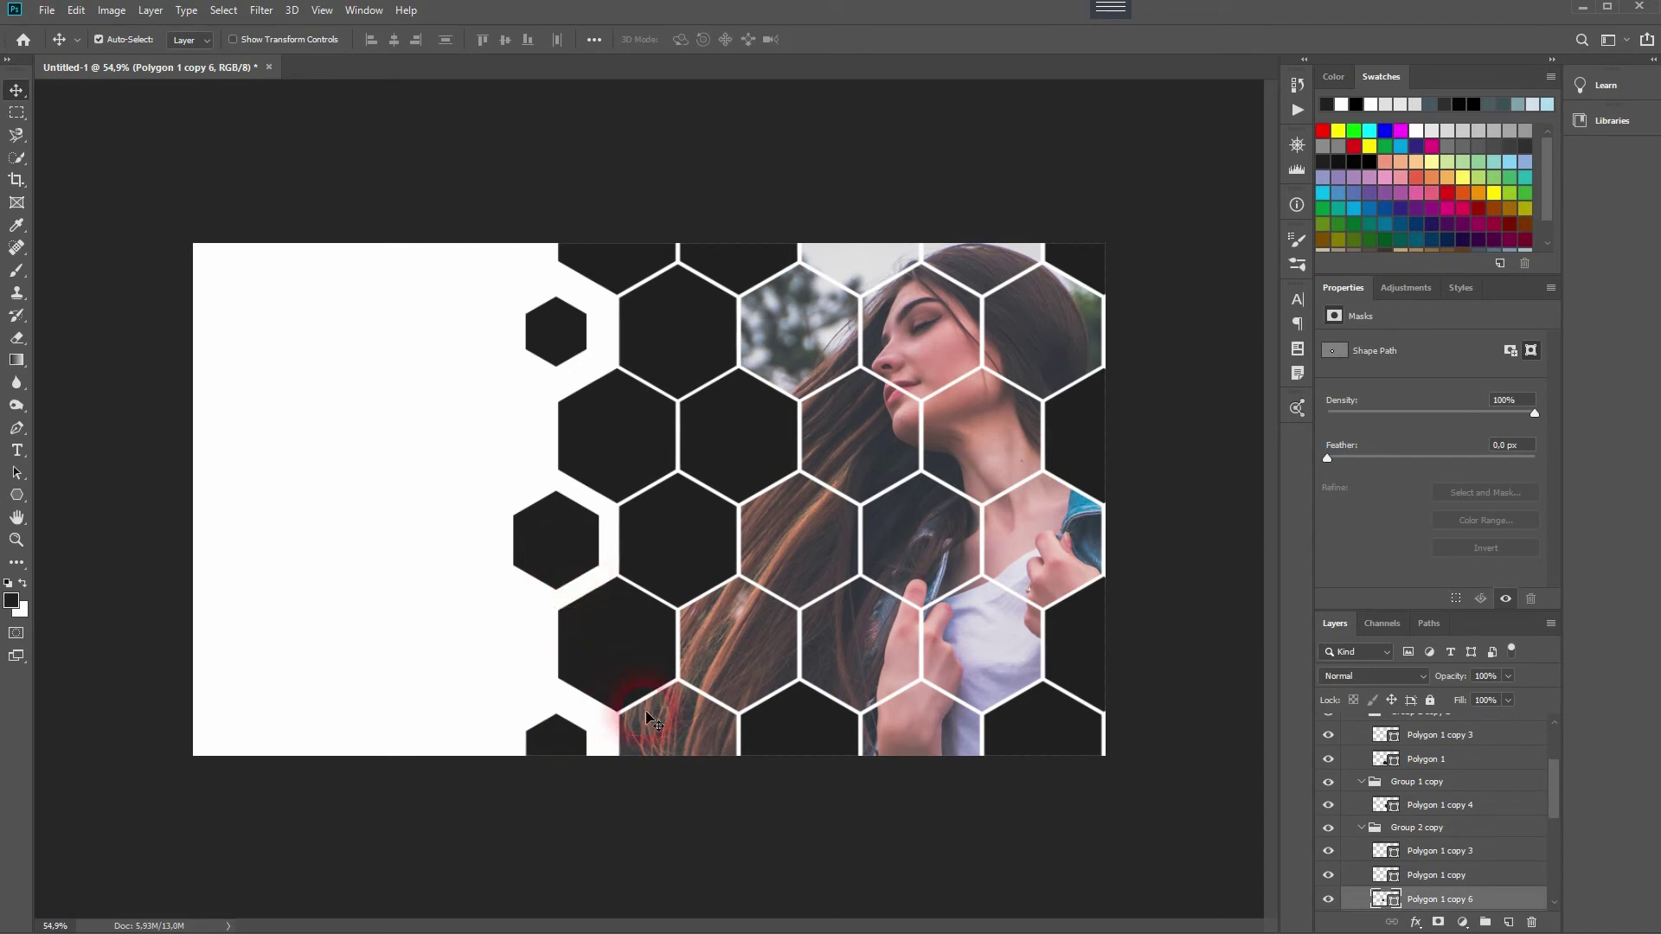
Delete the fifth row's first and last, third row's second, fourth row's first and bottom row's last hexagons from the group copy.
click(644, 671)
key(Delete)
click(725, 467)
key(Delete)
click(695, 517)
key(Delete)
click(1074, 655)
key(Delete)
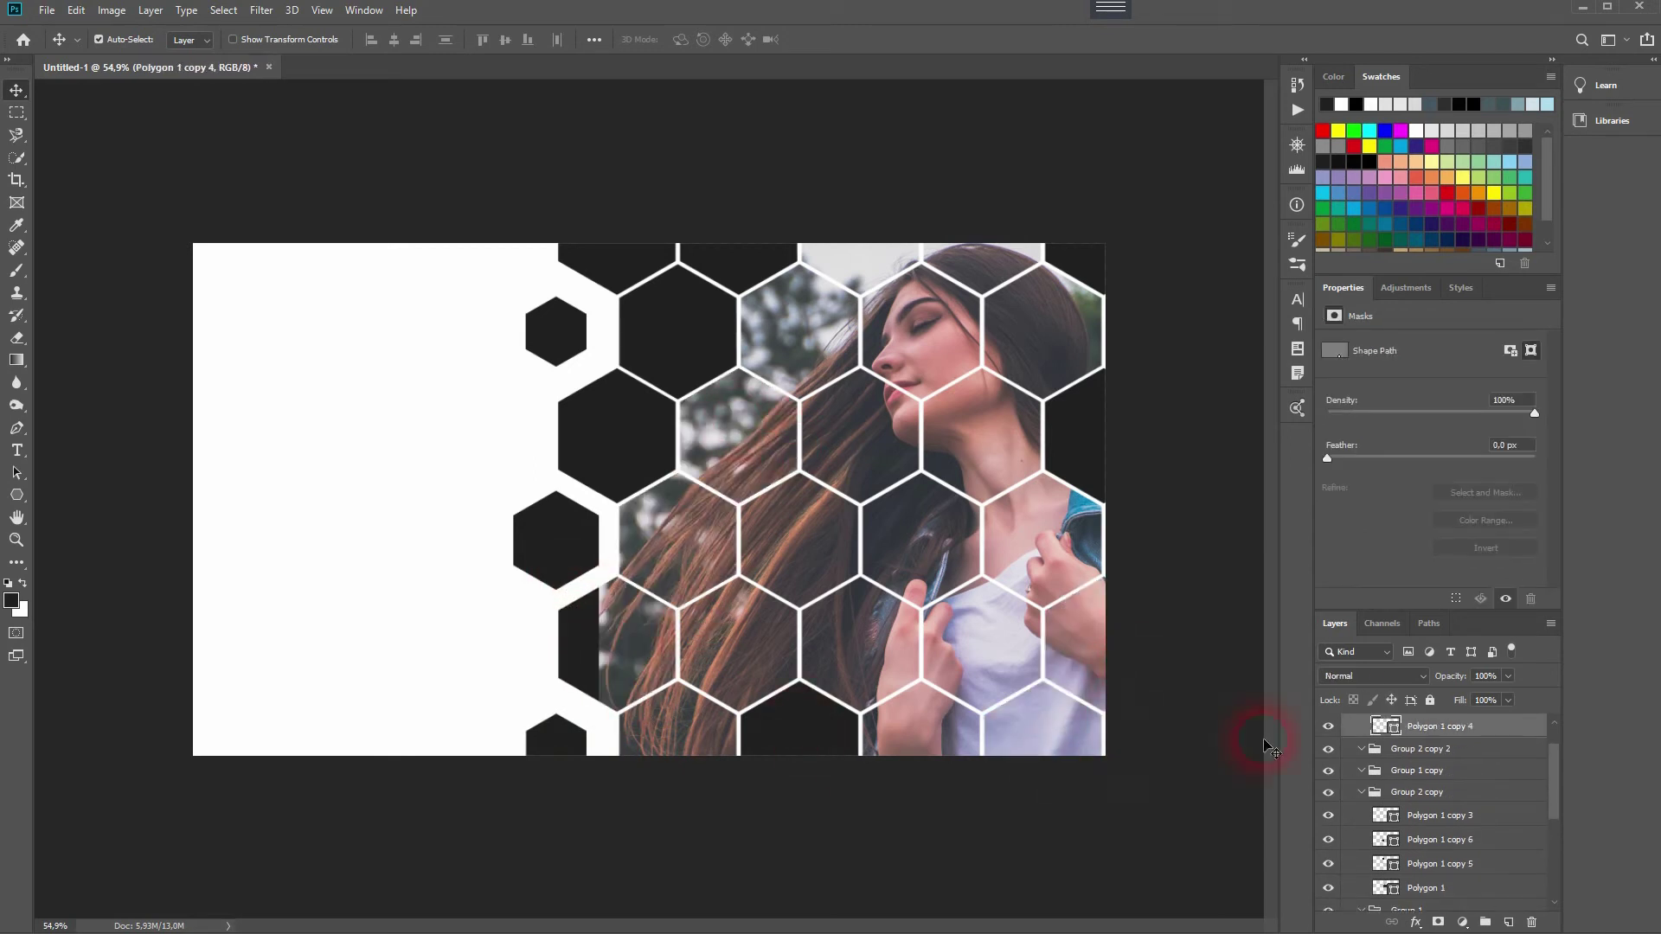
Apply a cyan Color Overlay in Normal mode at 100% opacity to Group 3 copy.
scroll(1349, 736, up, 2)
click(1347, 725)
right_click(1443, 721)
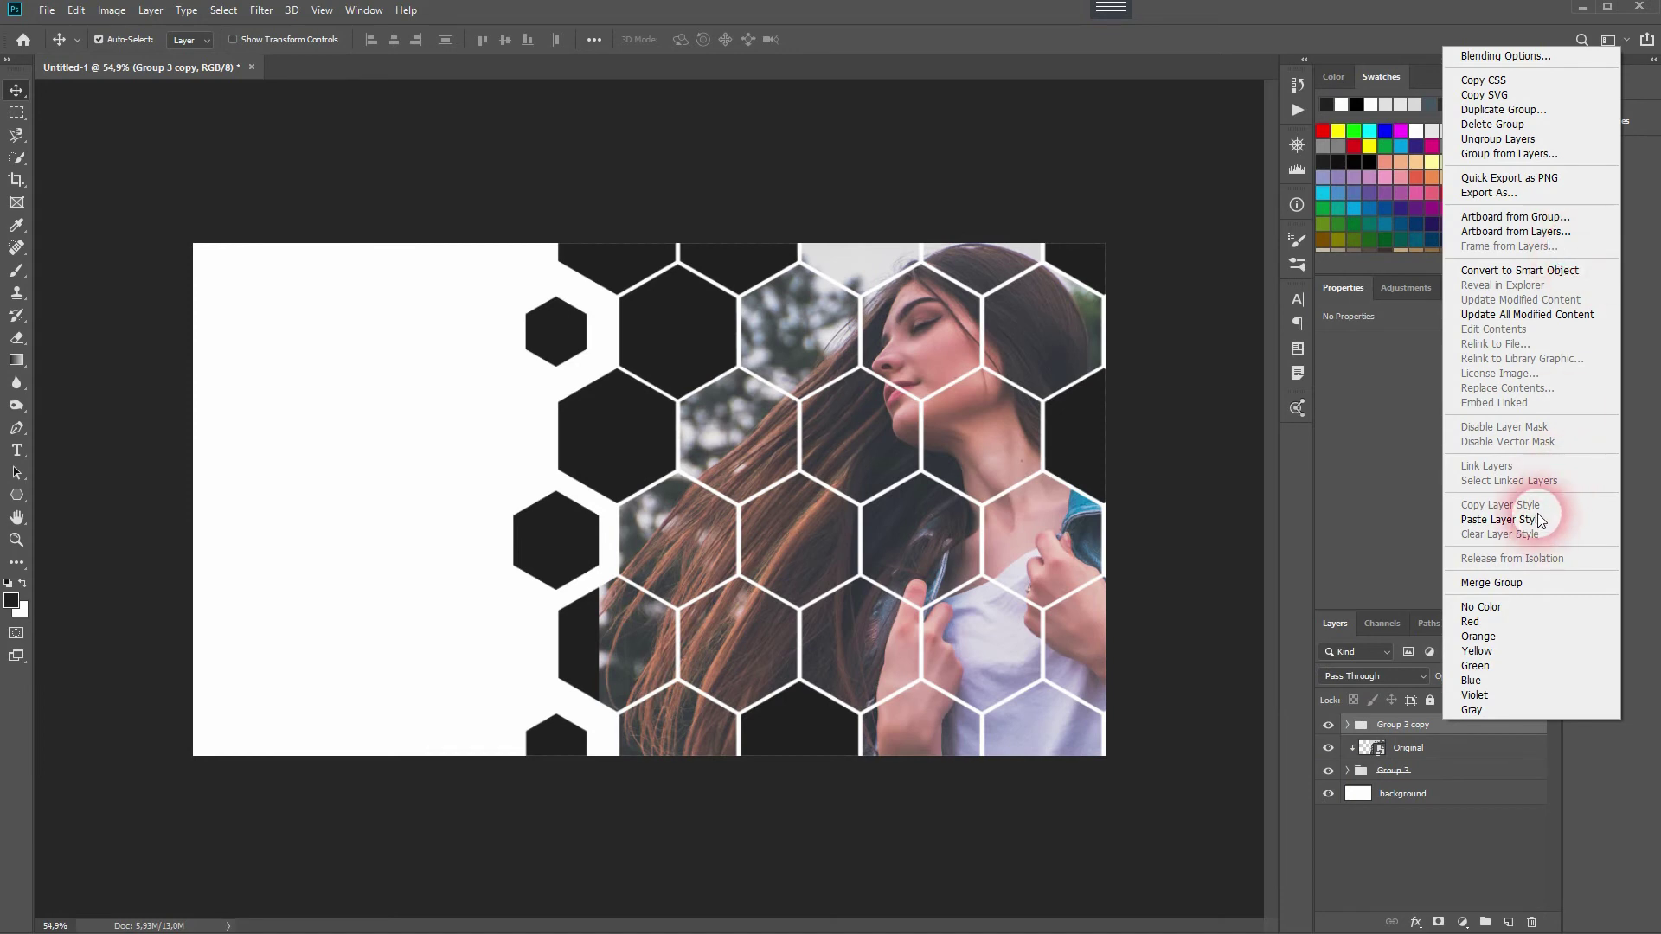
click(1485, 56)
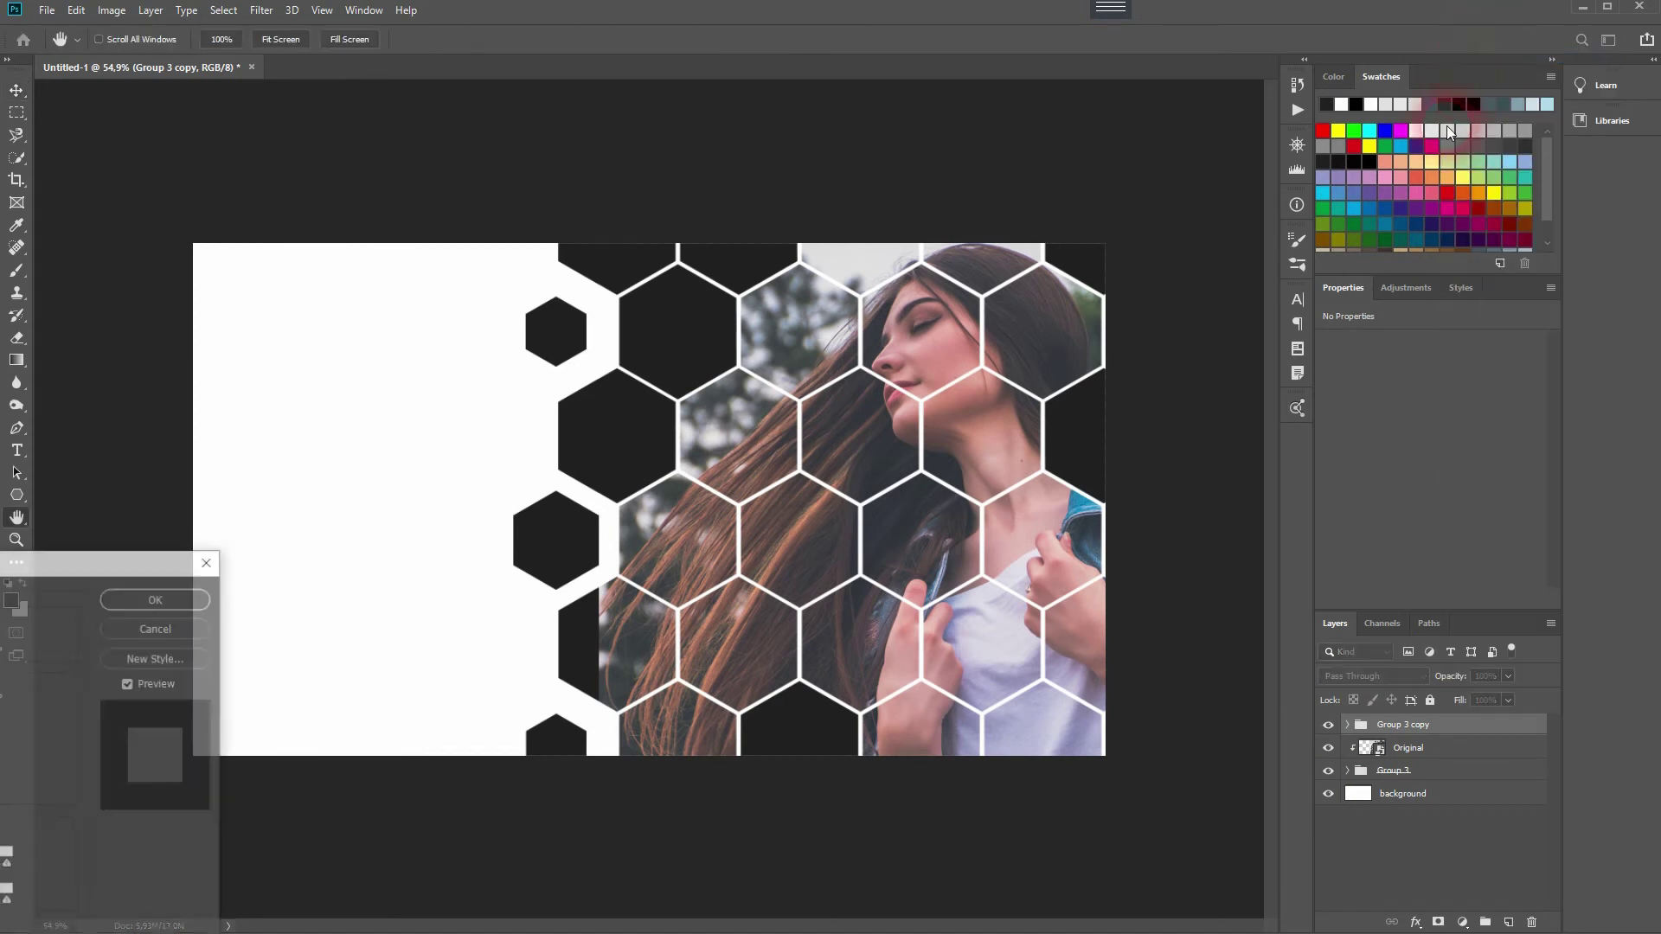
drag(0, 560, 549, 381)
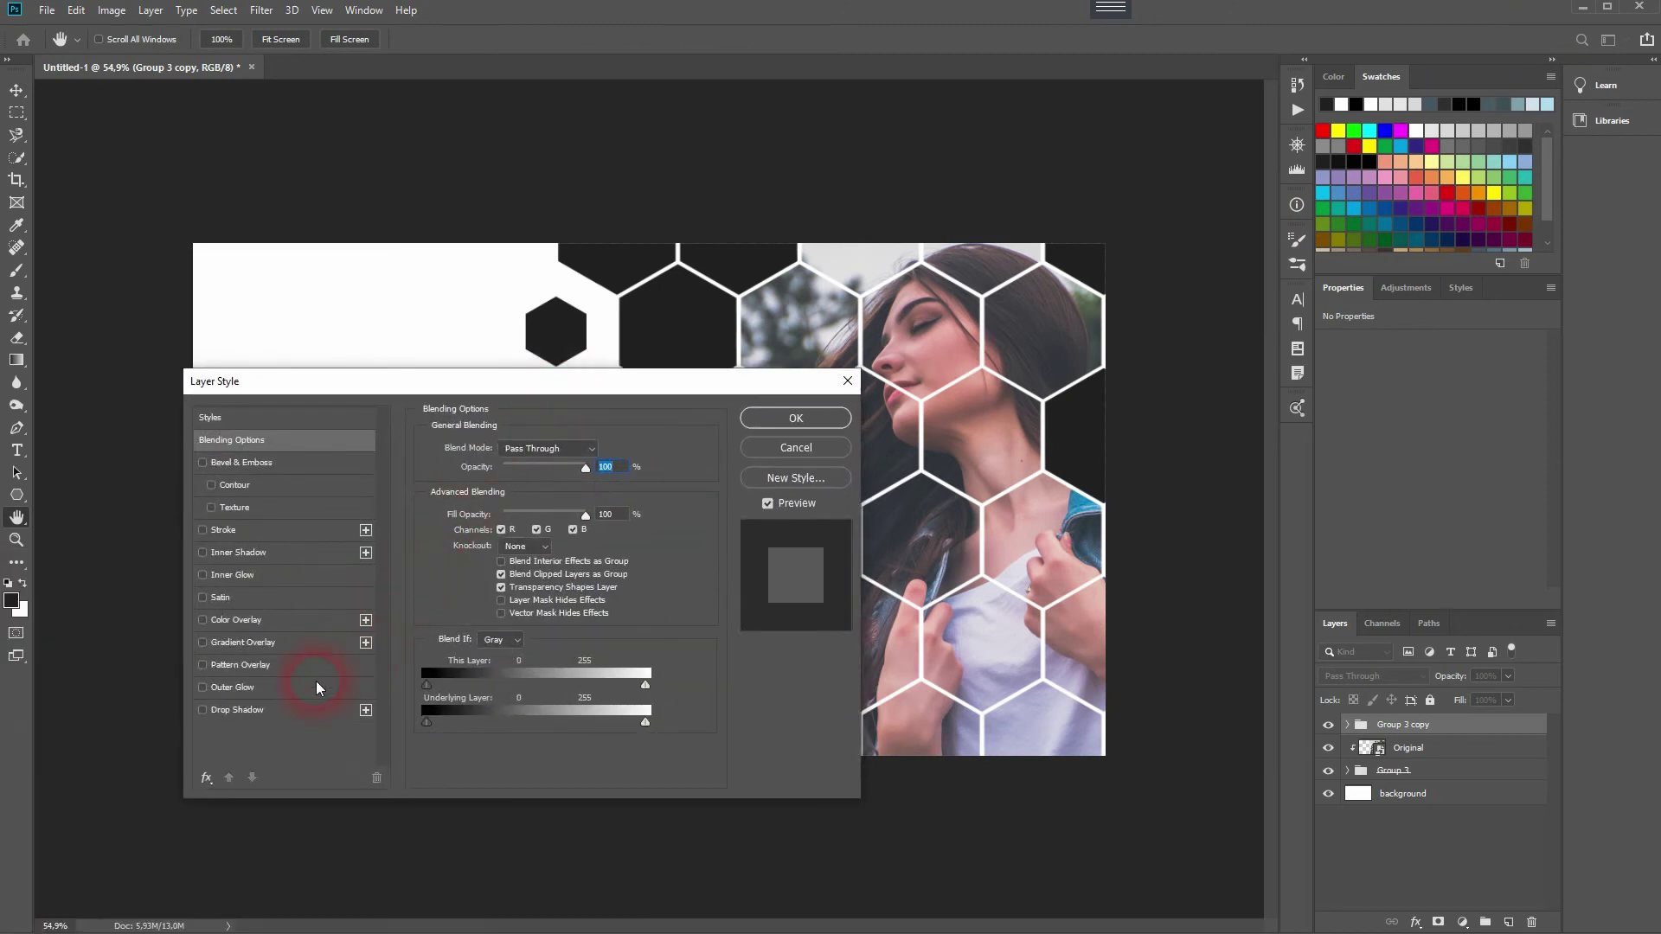
click(237, 621)
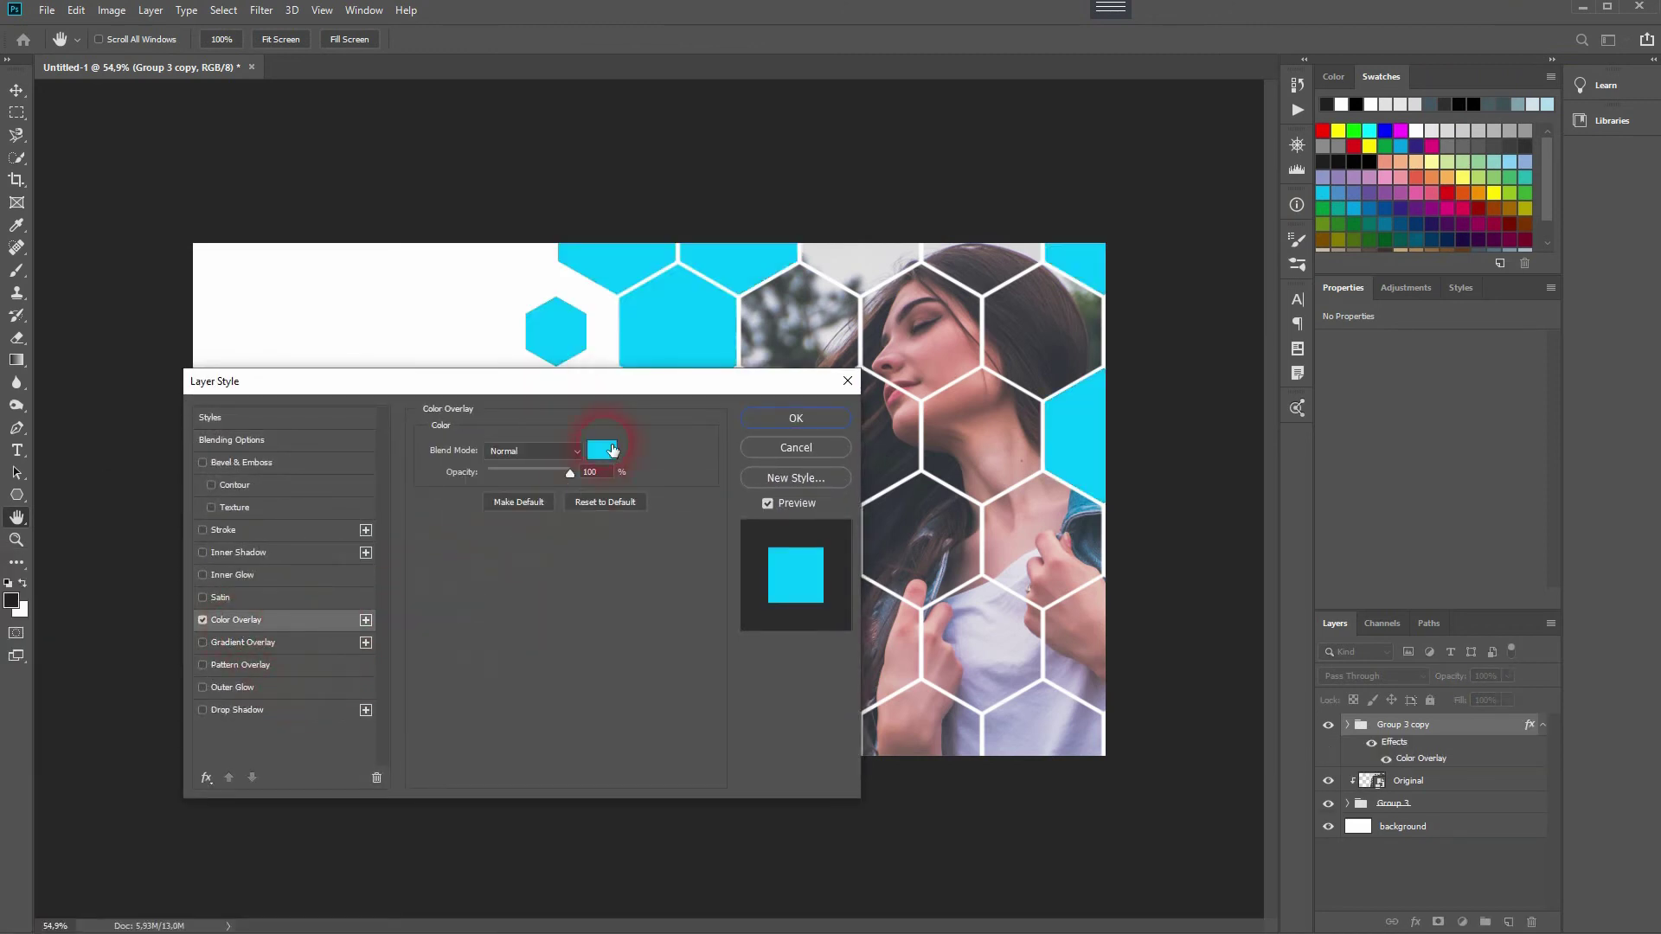
click(613, 449)
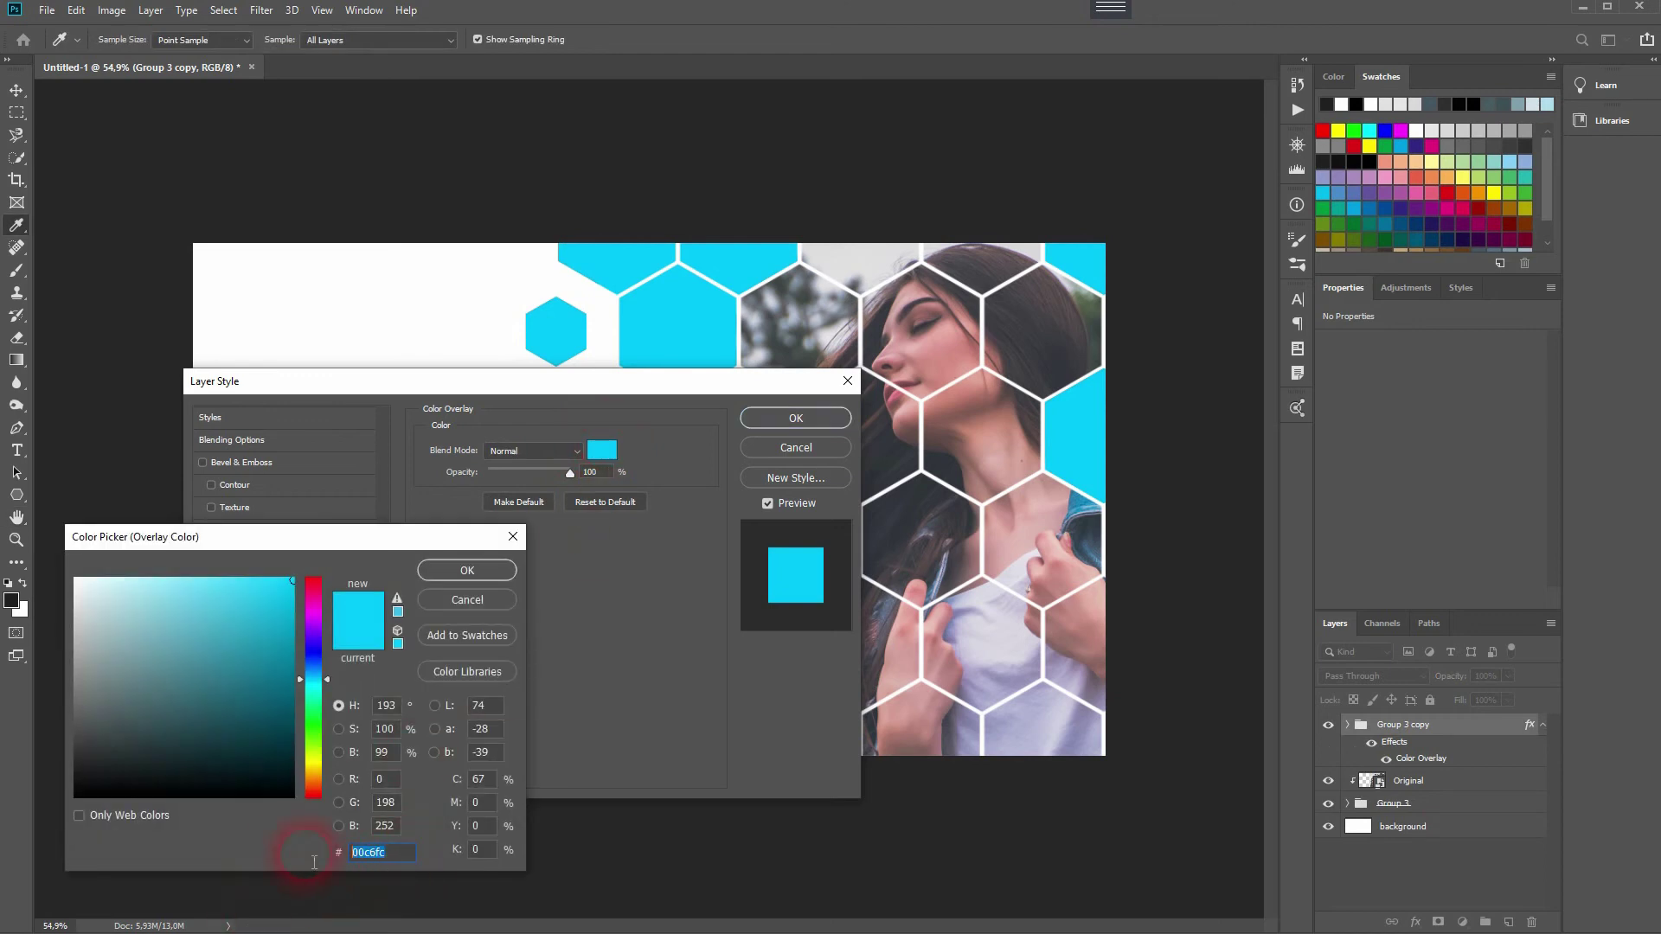
click(476, 599)
click(794, 417)
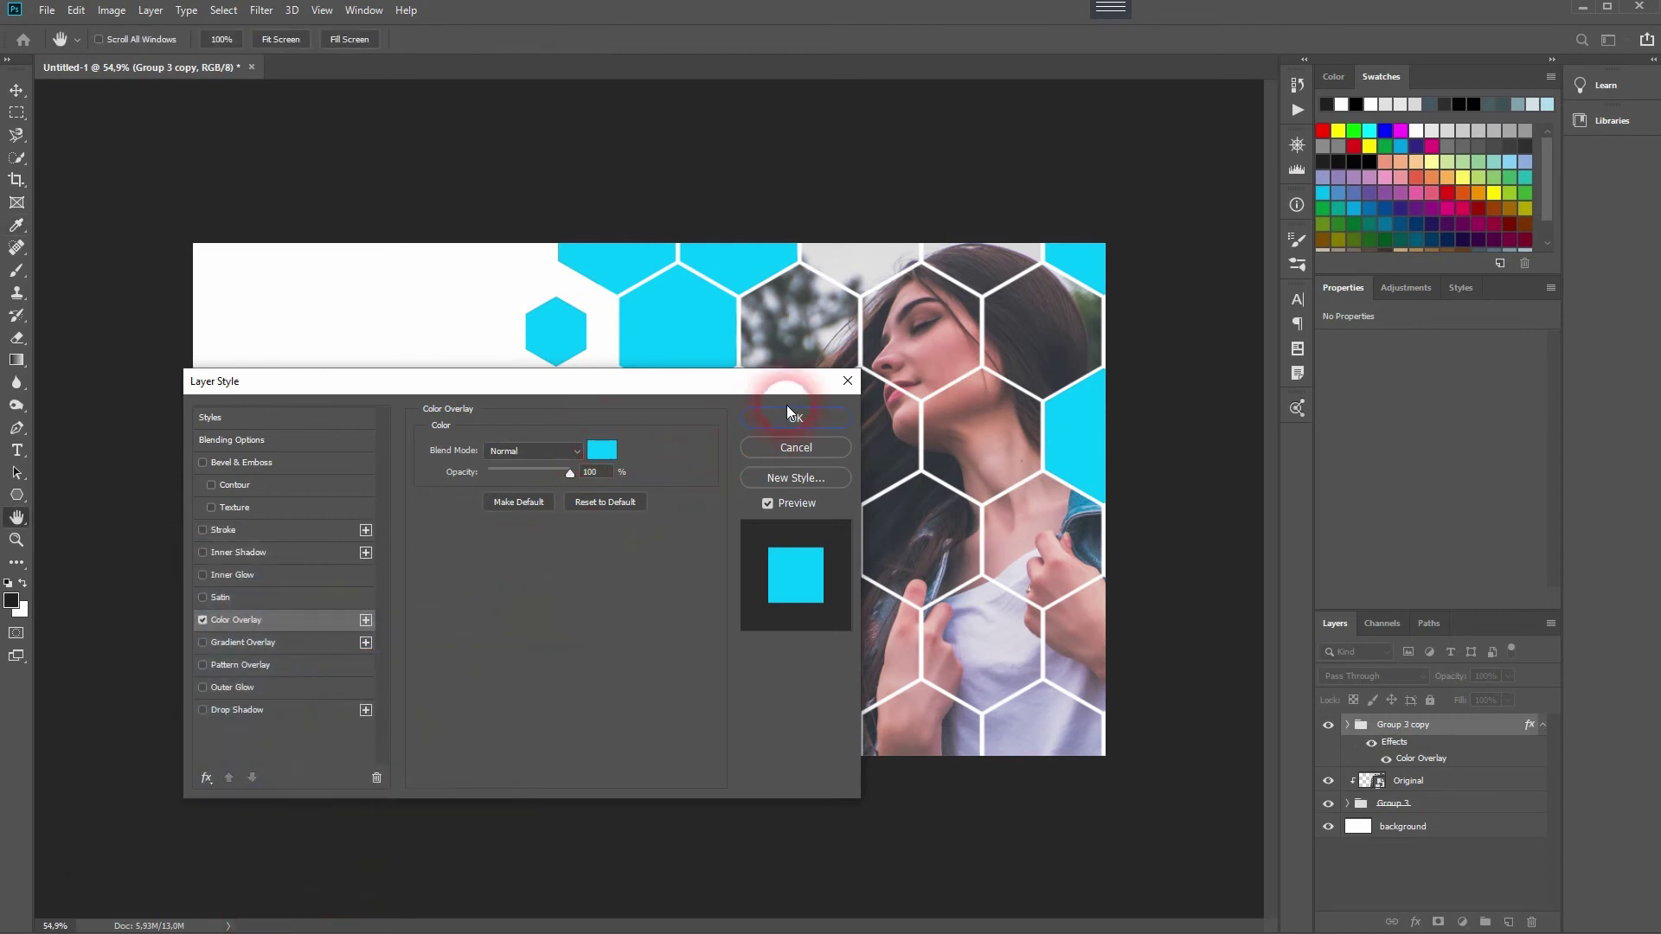
click(1021, 659)
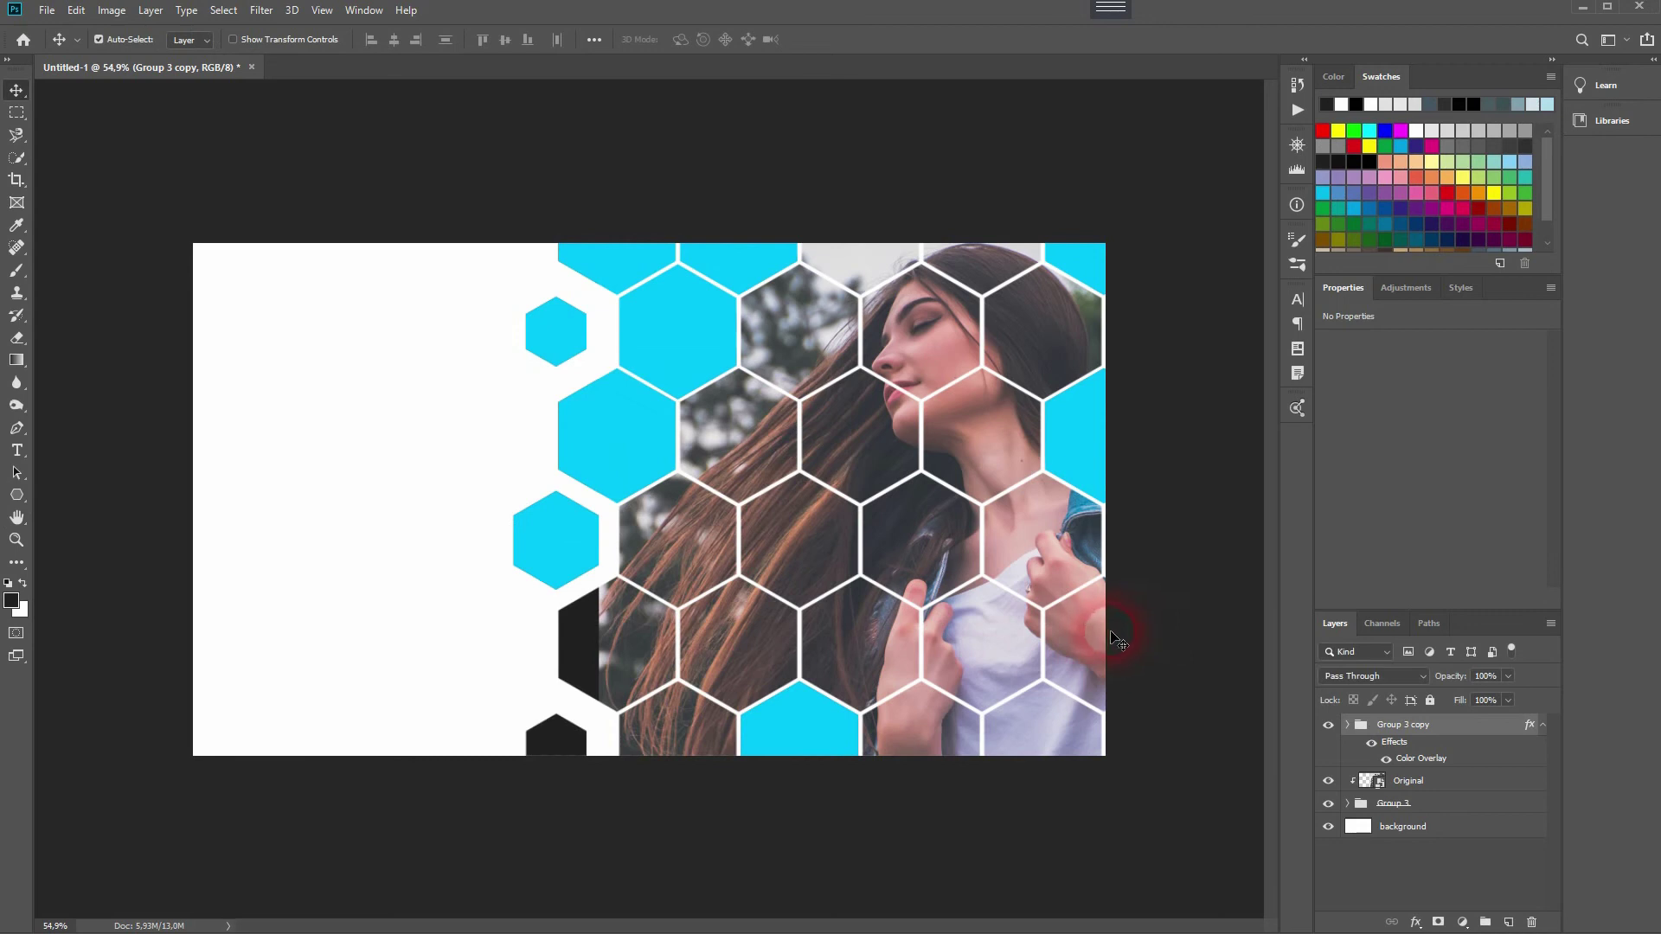
Delete the second row's first cyan hexagon, the top row's two leftmost cyan hexagons and its rightmost one.
click(906, 486)
click(1474, 733)
click(678, 331)
key(Delete)
click(1073, 266)
key(Delete)
click(662, 261)
key(Delete)
key(Delete)
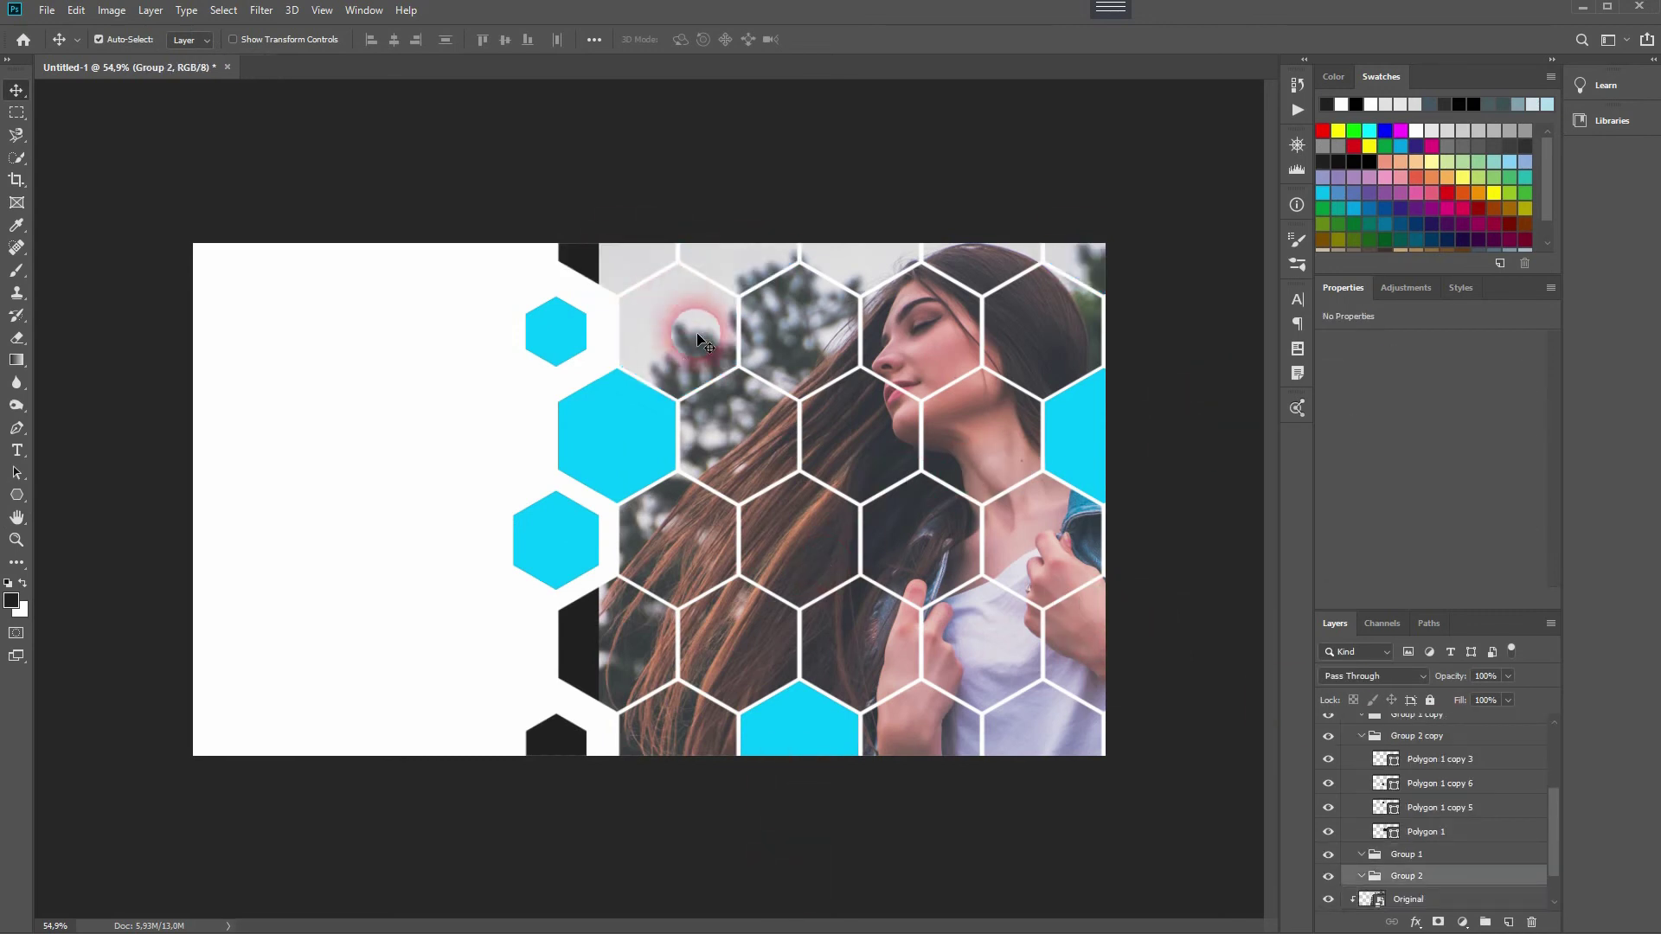
Collapse Group 3 copy, select the clipping base Group 3 and check its content by toggling its visibility.
scroll(1349, 733, up, 5)
click(1360, 734)
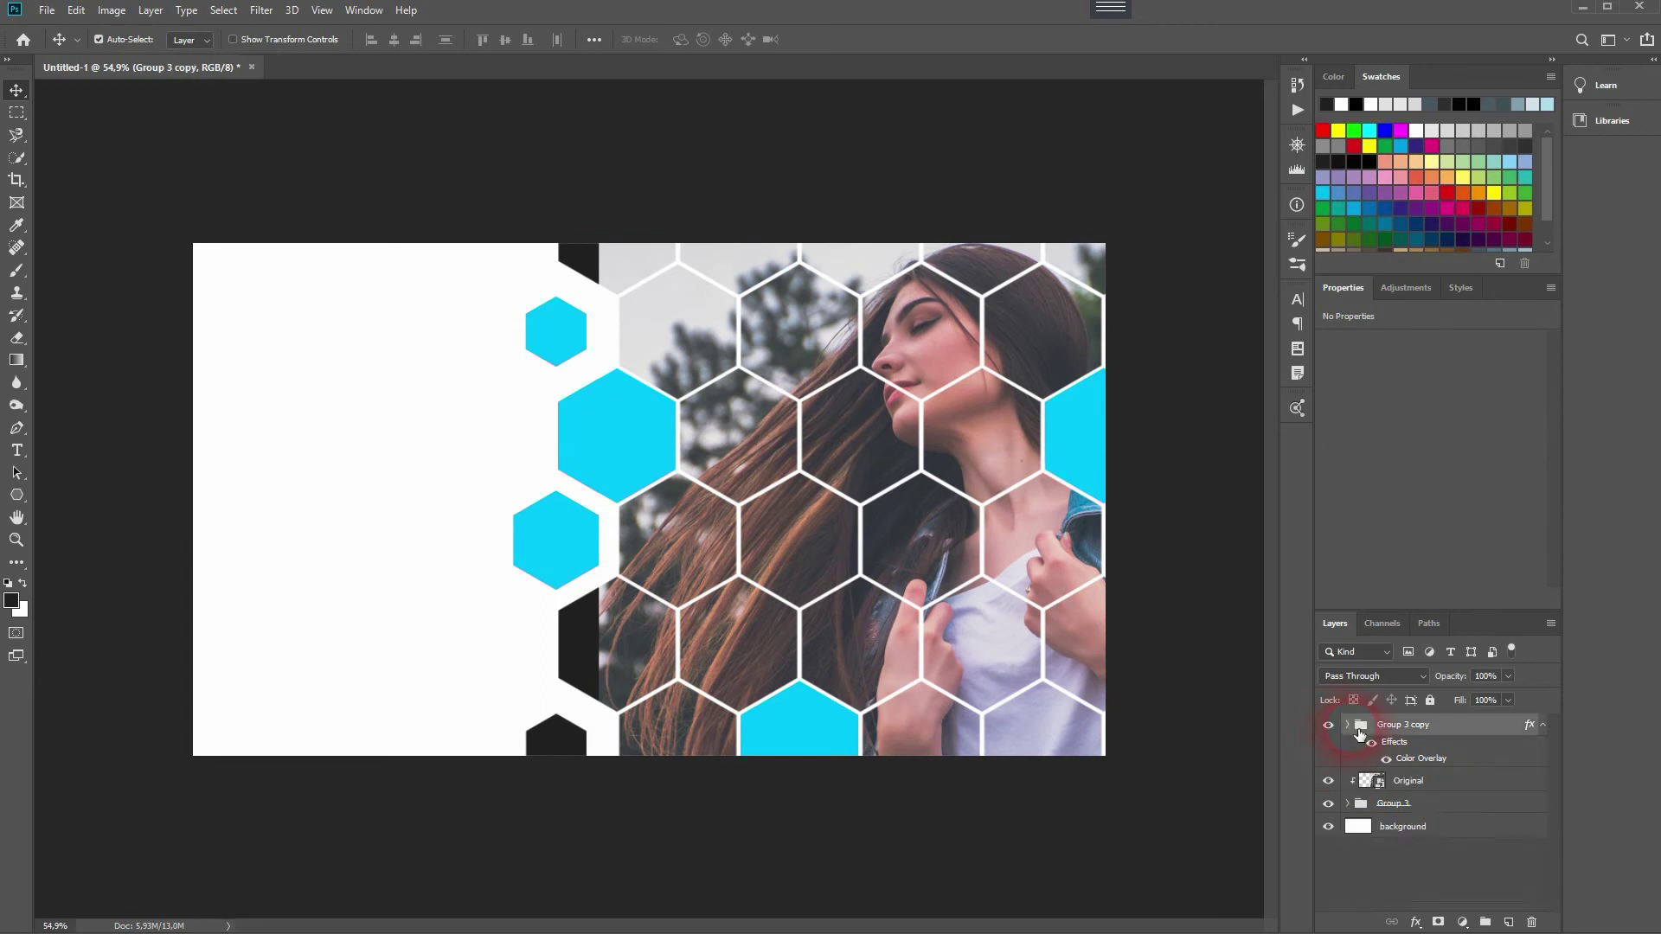
click(1468, 807)
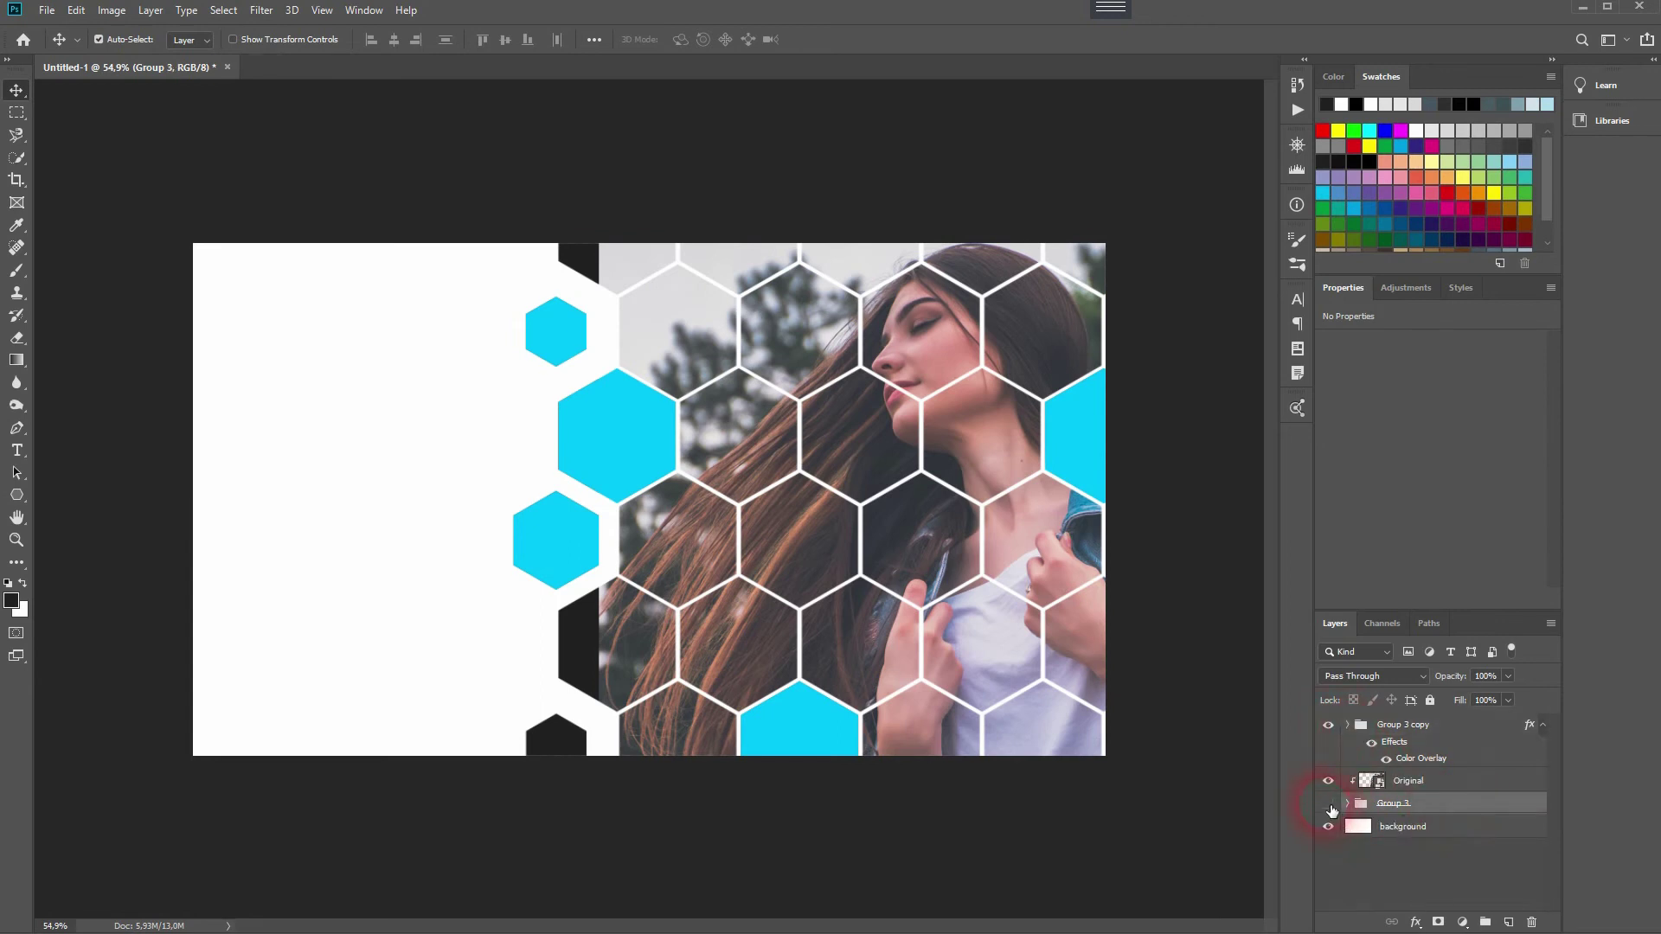
click(1327, 804)
click(1327, 804)
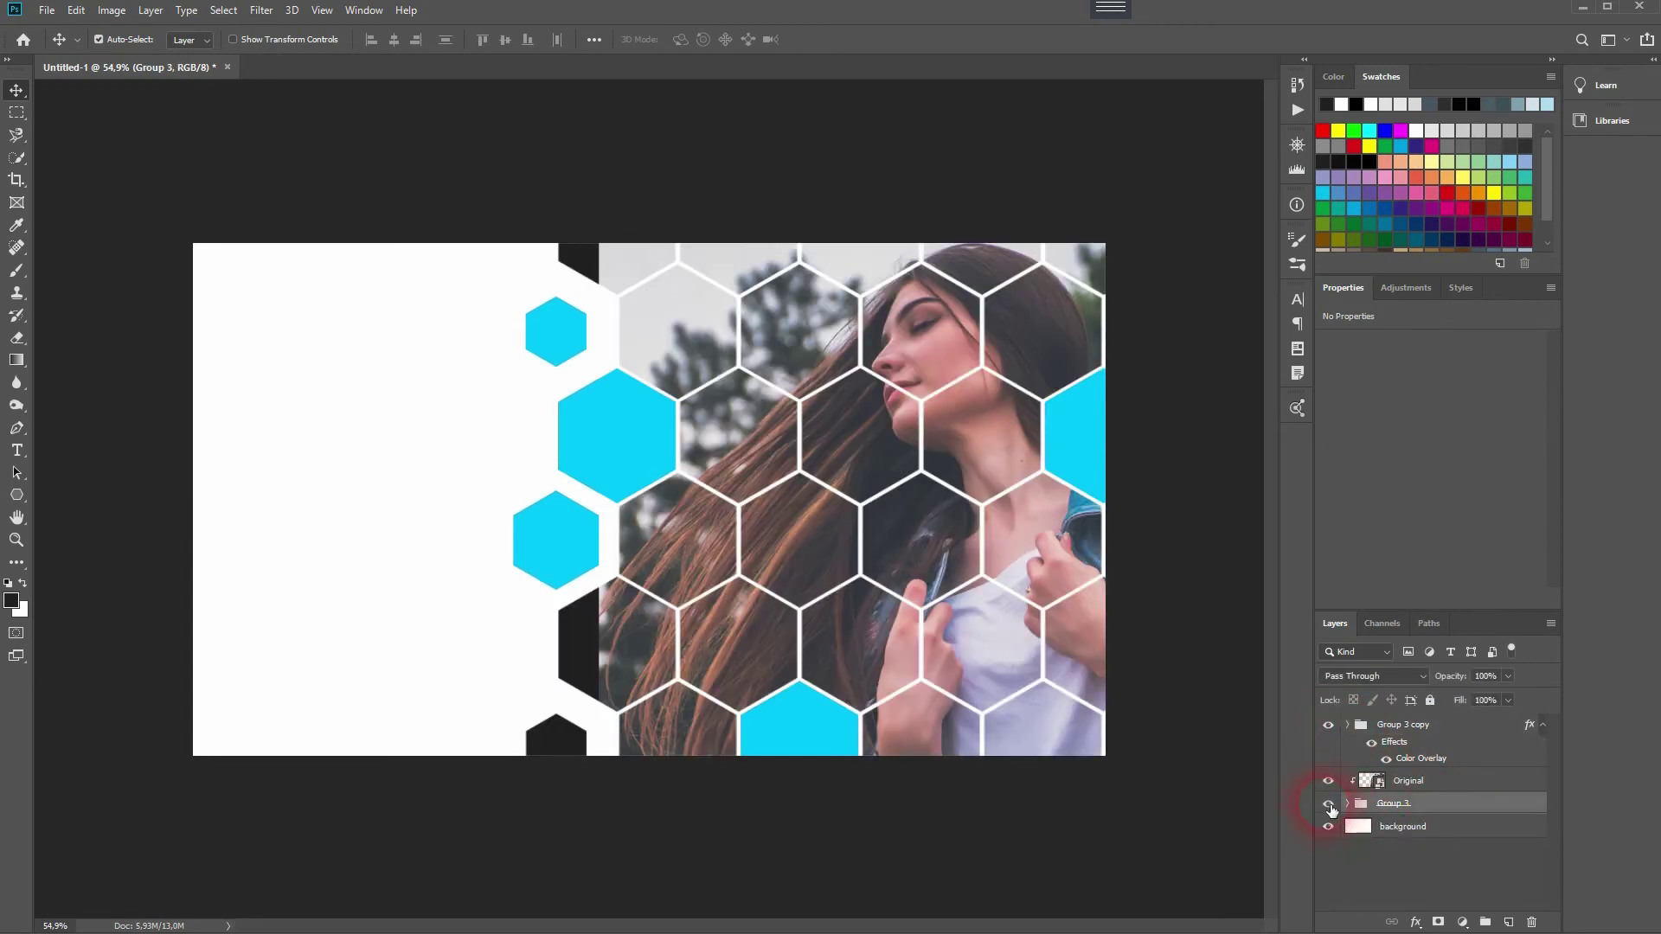
From Group 3, delete the small bottom-left hexagon, the fifth row's first hexagon and the top row's first and last hexagons.
click(595, 732)
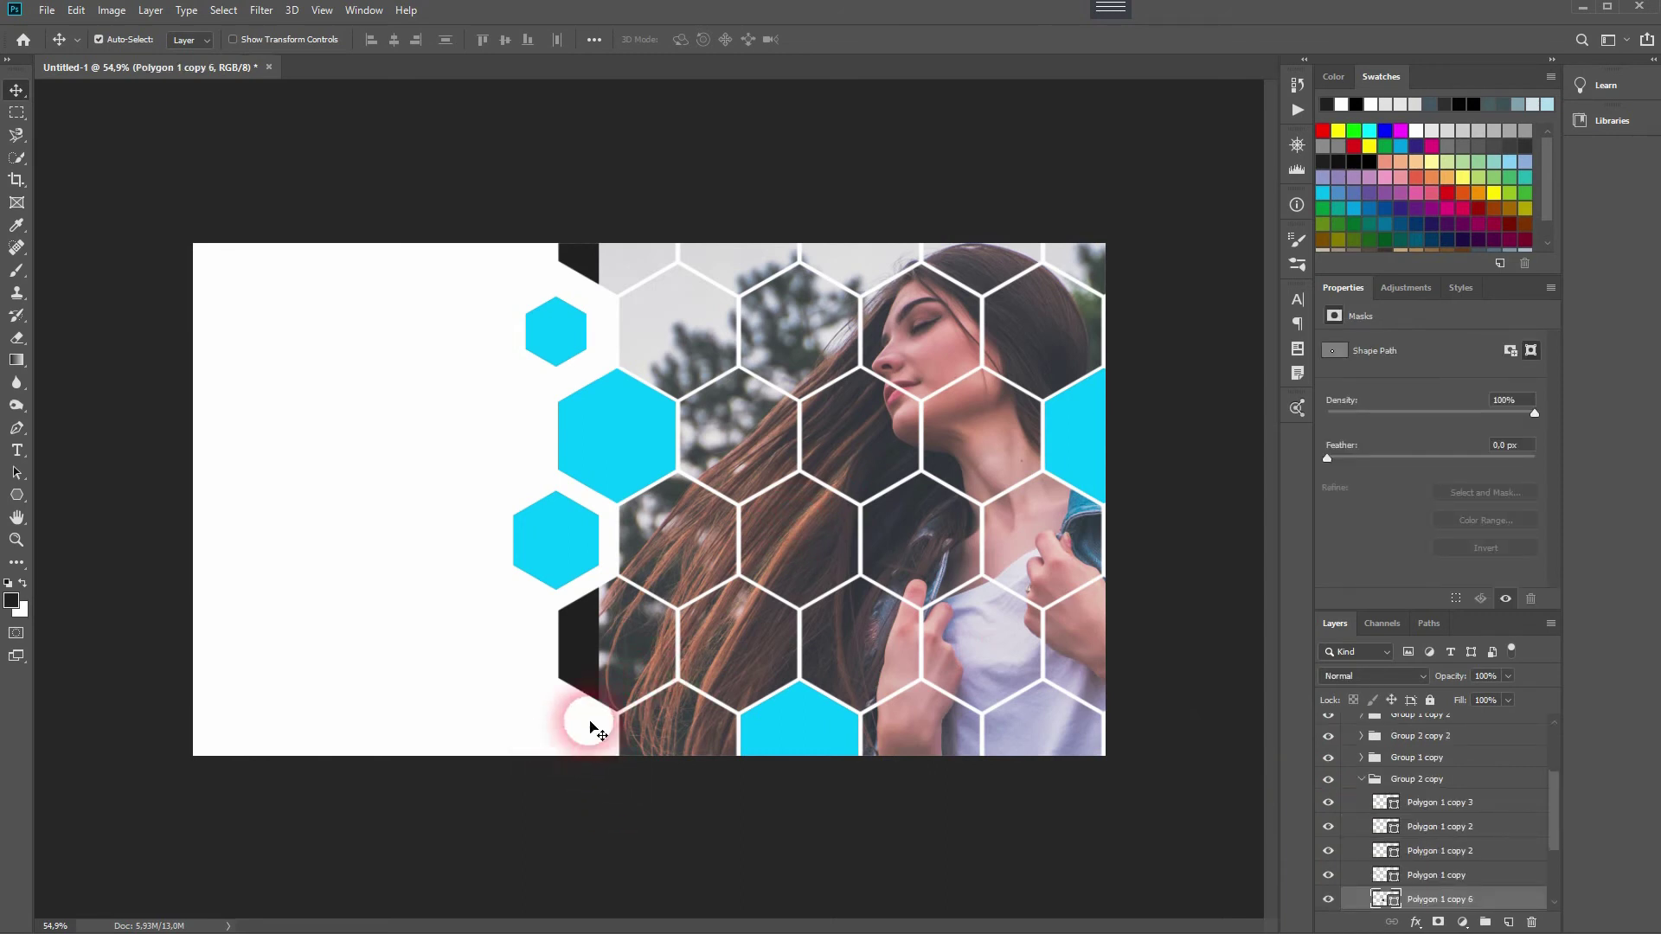
click(581, 667)
key(Delete)
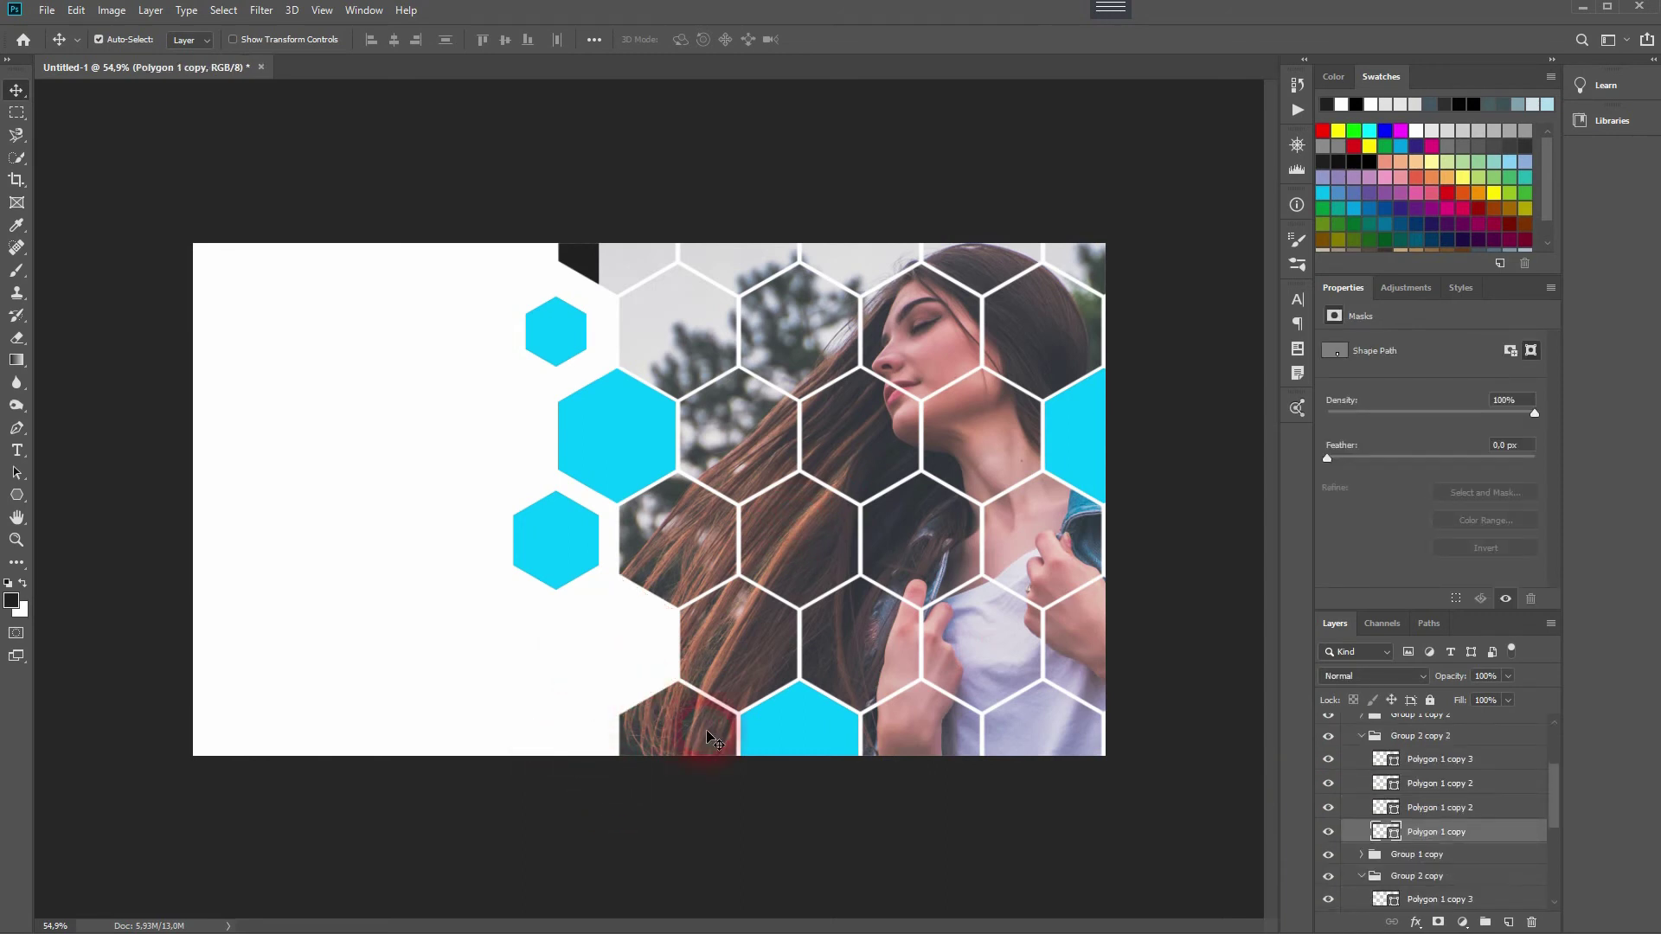
click(591, 270)
key(Delete)
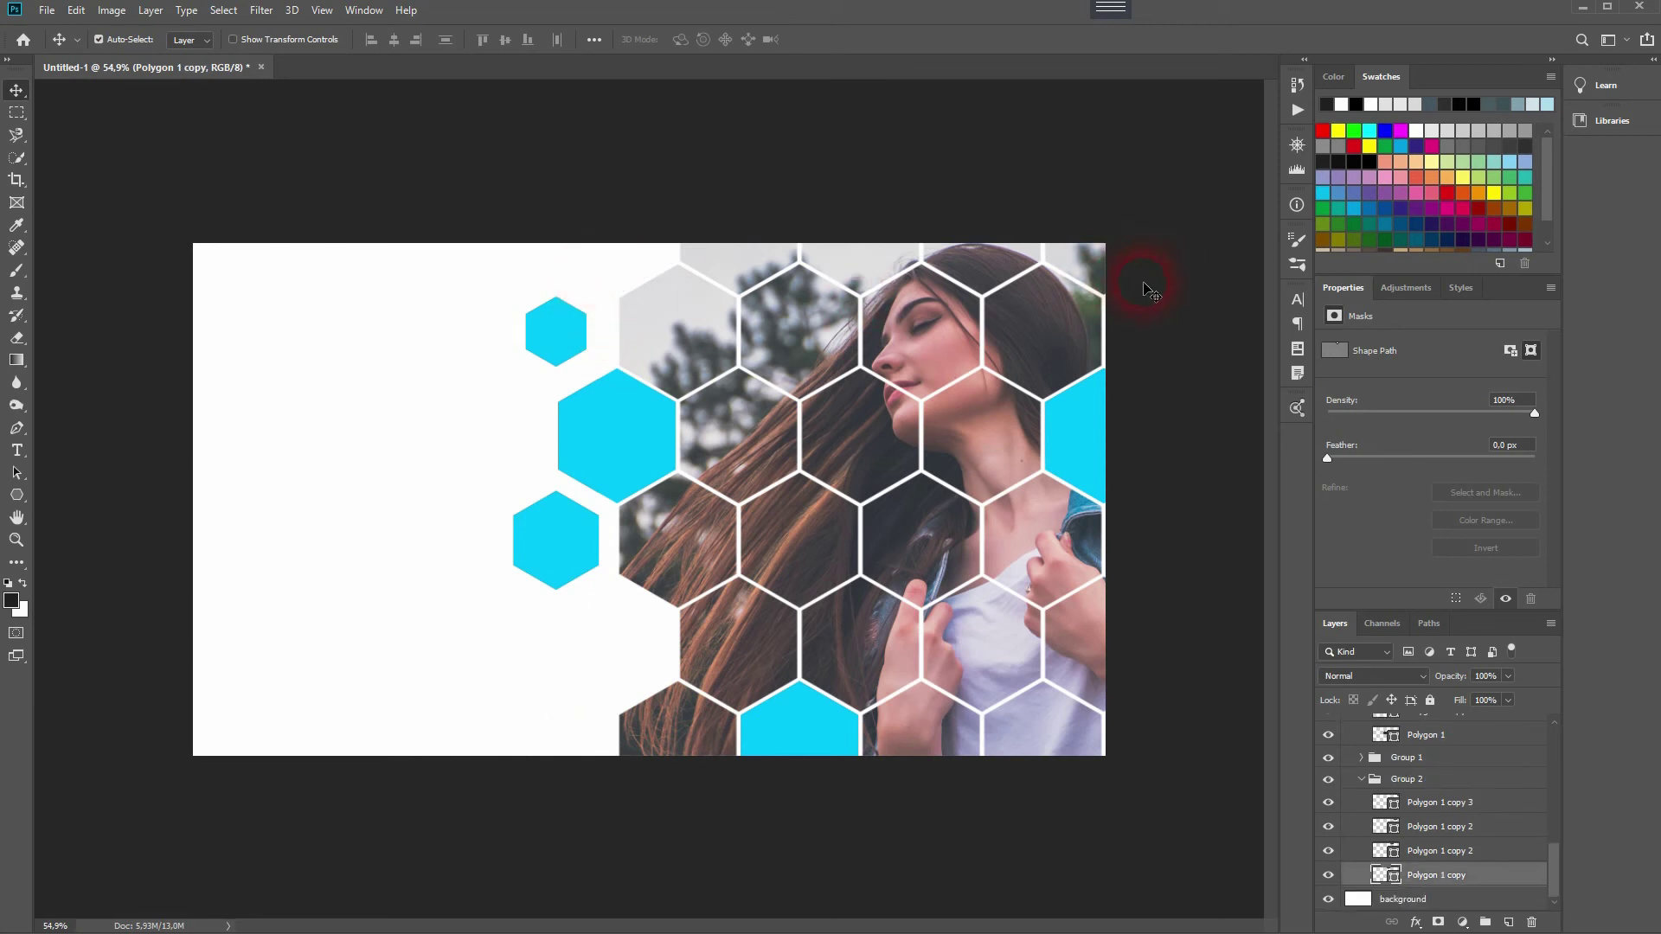
click(1093, 257)
key(Delete)
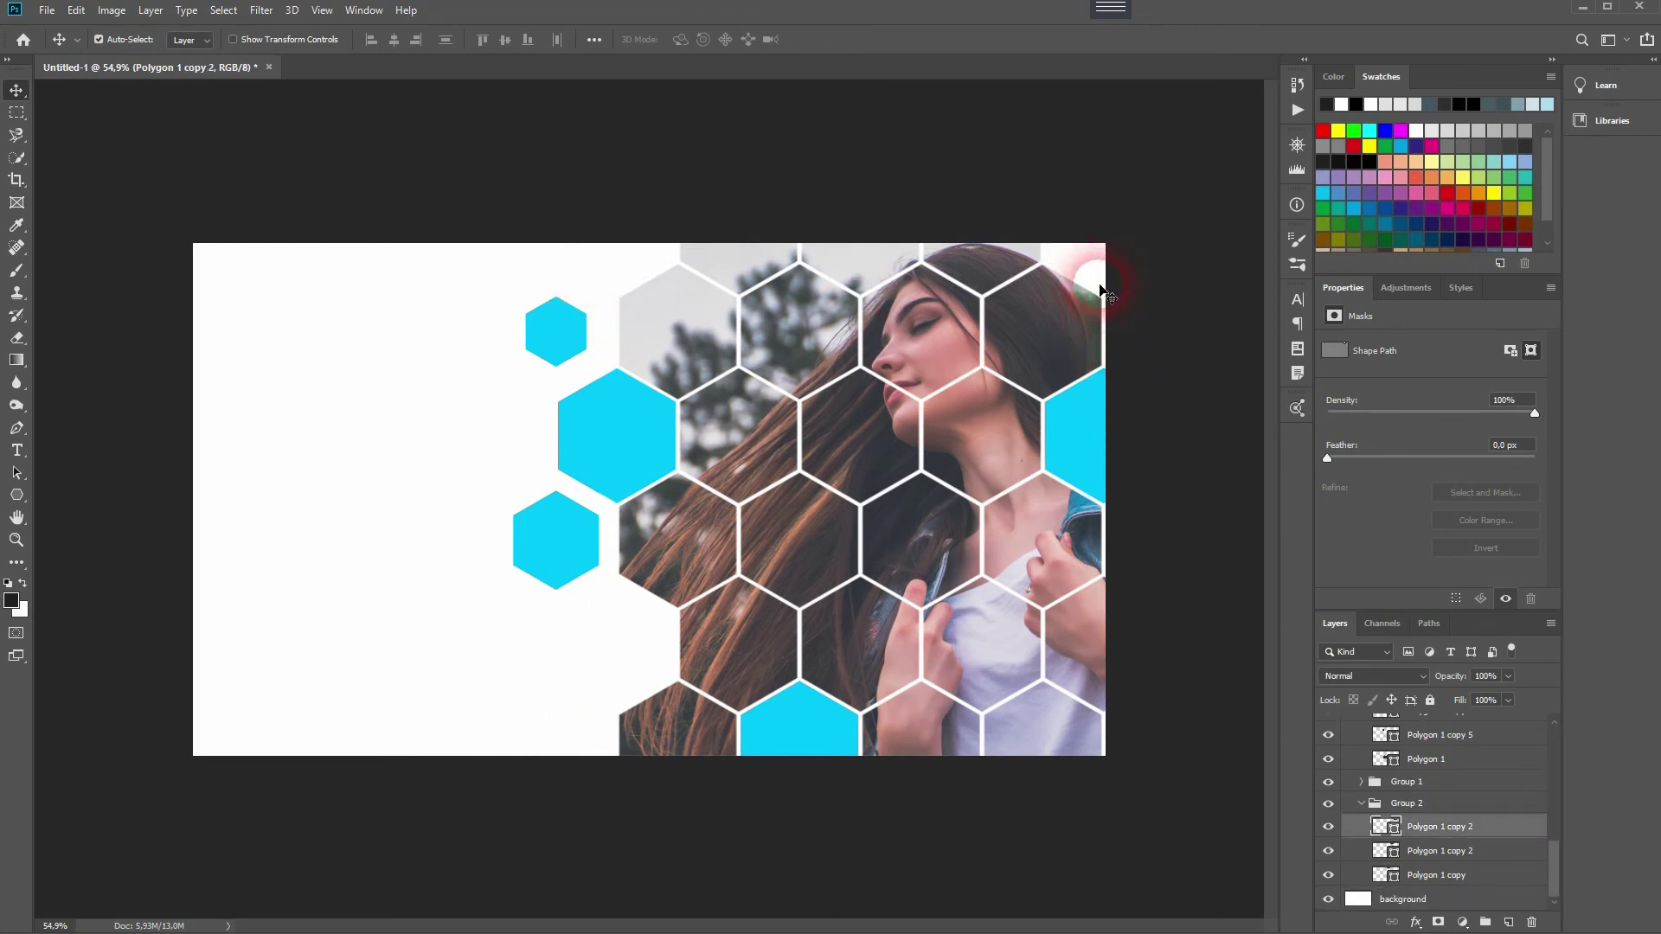
Delete the bottom row's leftmost photo hexagon from Group 3.
drag(1100, 287, 1102, 293)
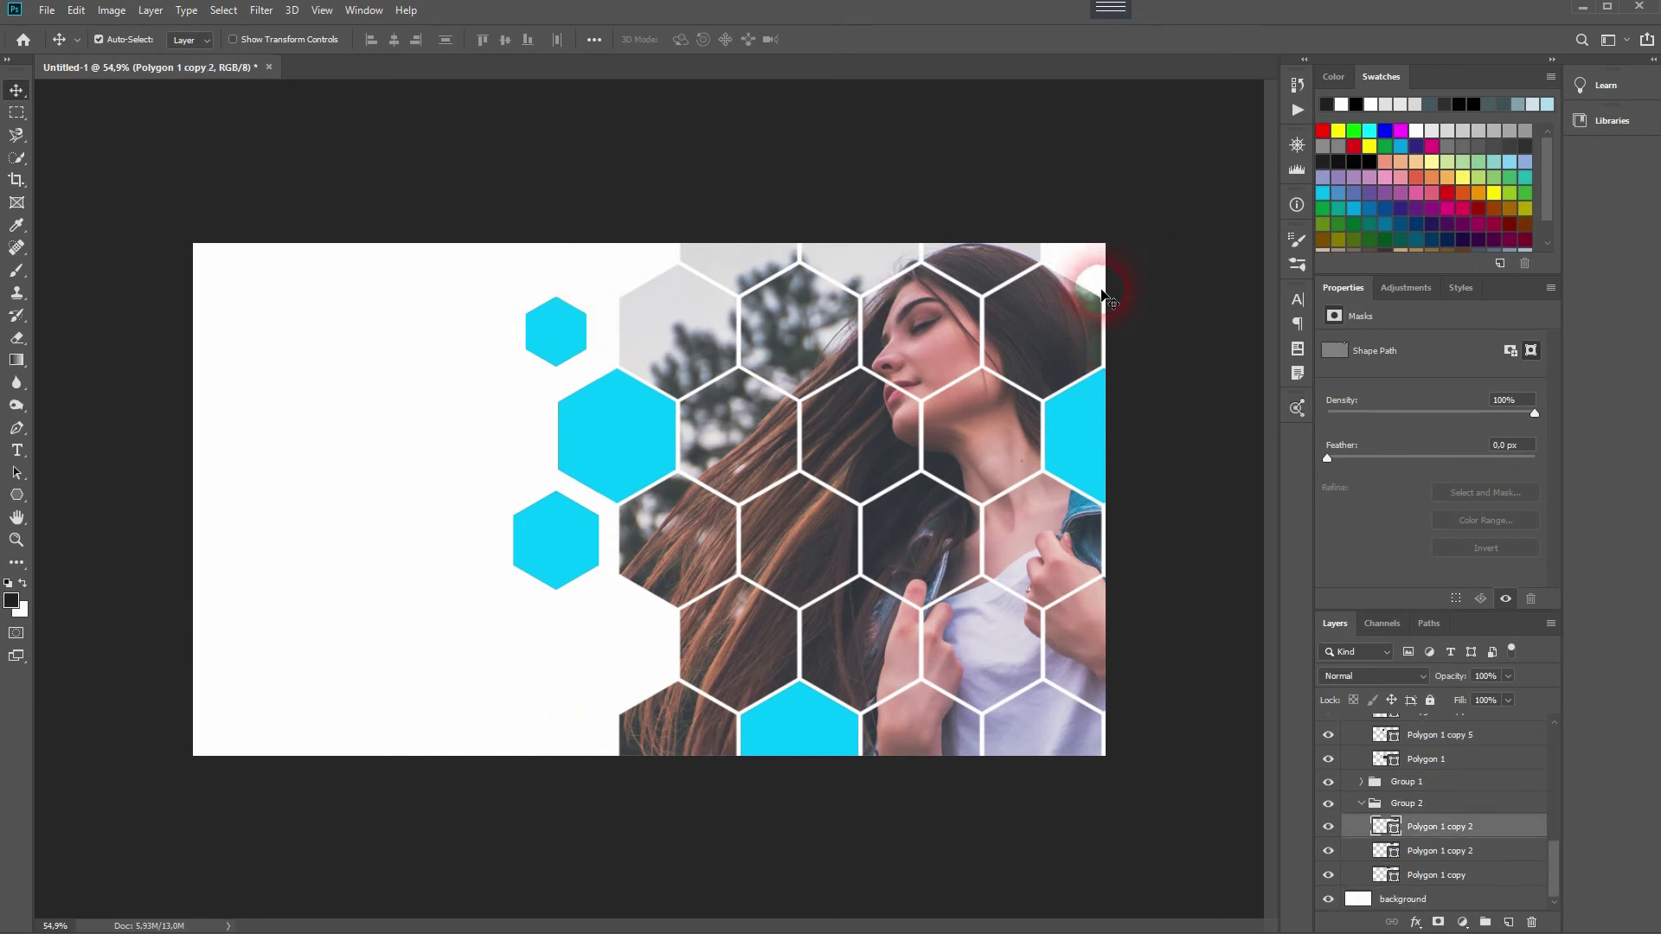
click(716, 729)
key(Delete)
click(1110, 777)
key(Delete)
key(ctrl+z)
click(934, 735)
key(Delete)
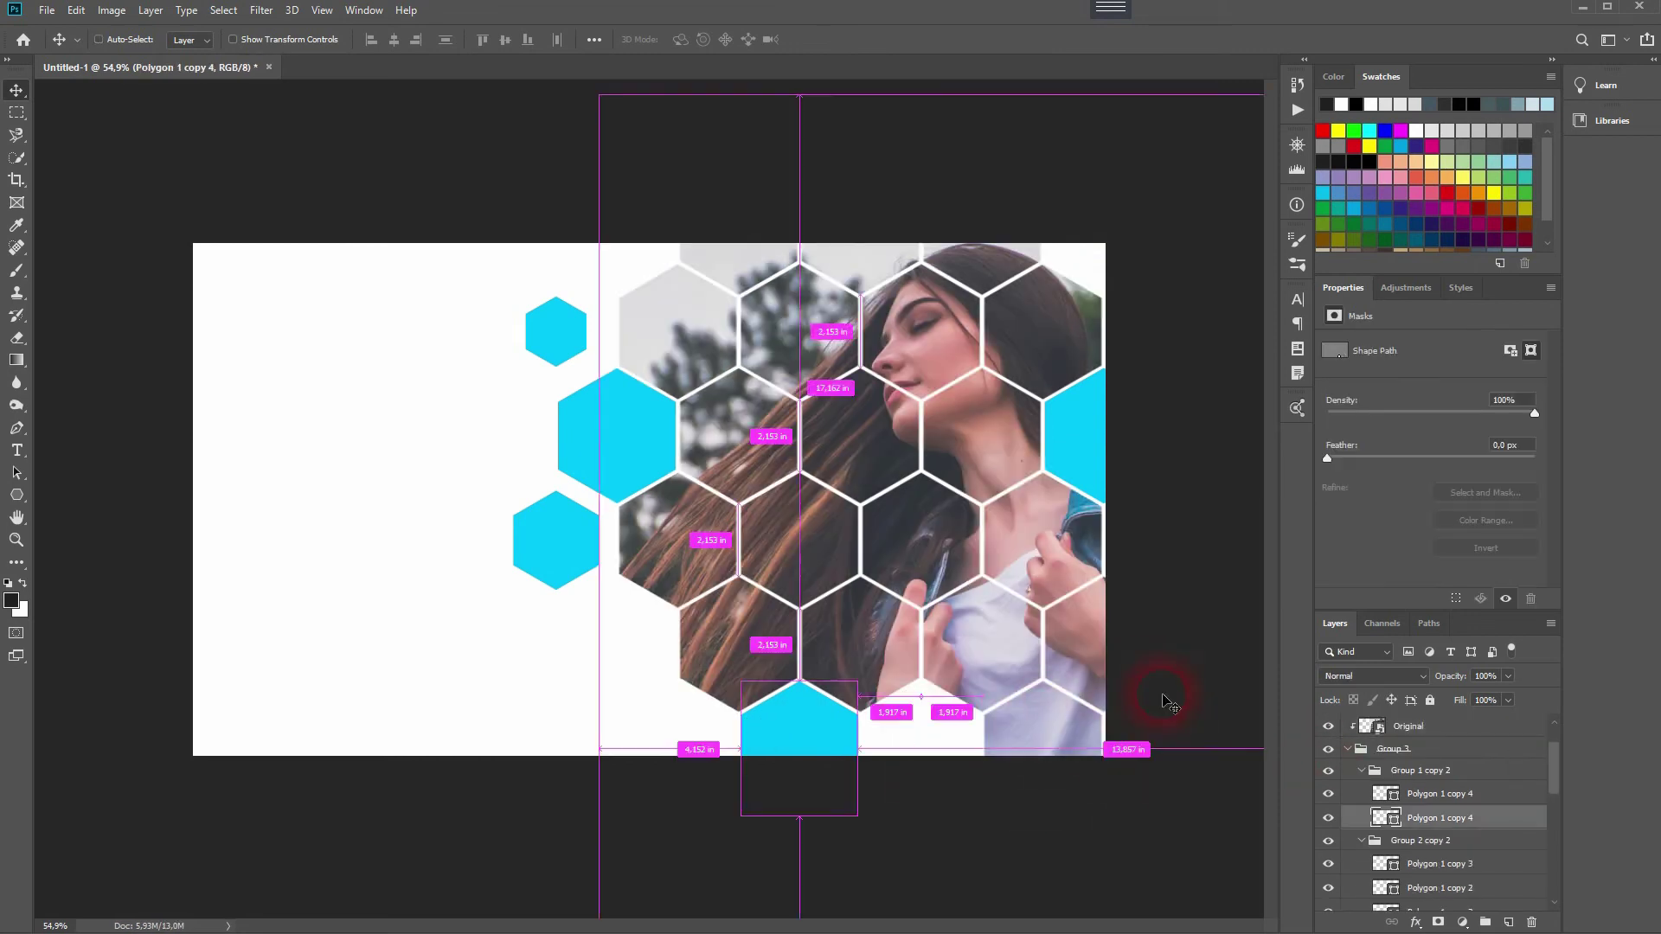
key(ctrl+z)
Delete the fifth row's right-edge and leftmost photo hexagons and the top row's leftmost photo hexagon from Group 3.
click(1078, 644)
key(Delete)
click(789, 256)
key(Delete)
click(688, 321)
key(ctrl+z)
click(757, 662)
key(Delete)
Move the two small cyan hexagons into the emptied fifth-row and top-row cells and delete the dark hexagons left underneath.
drag(556, 543, 742, 647)
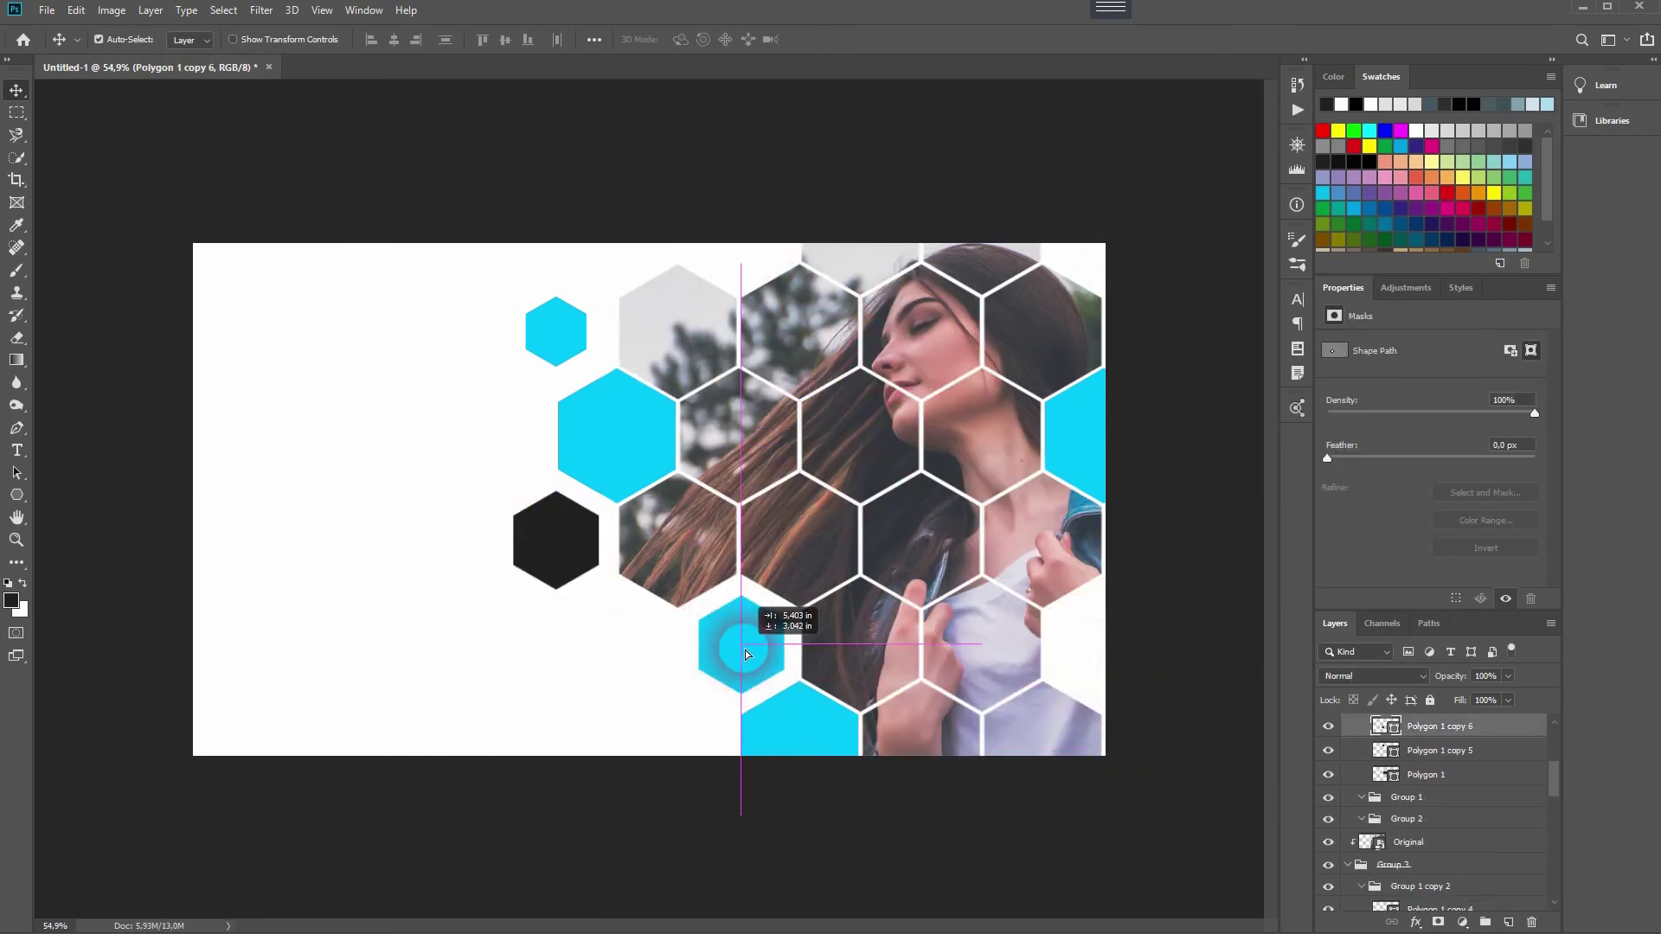
click(557, 542)
key(Delete)
drag(558, 338, 740, 248)
ctrl+click(558, 334)
key(Delete)
Delete the leftmost photo hexagons of the second and fourth rows from Group 3.
ctrl+click(665, 346)
key(Delete)
ctrl+click(679, 538)
key(Delete)
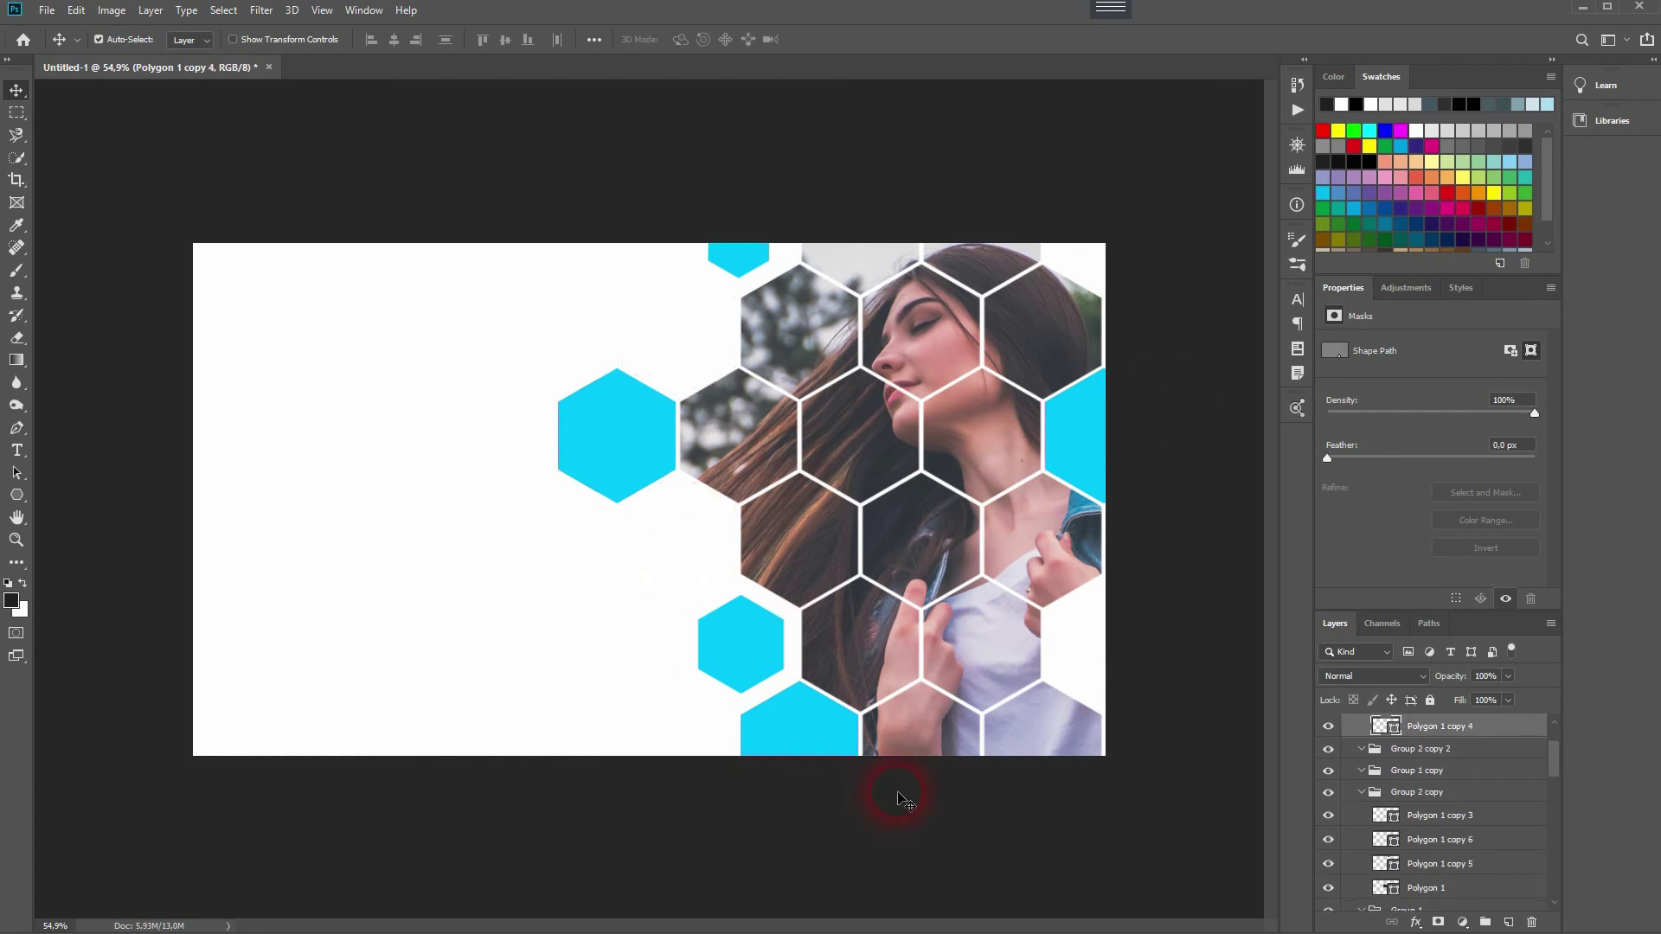
Cut the bottom row's cyan hexagon, paste it above the groups and fit it into the next bottom-row cell to the right.
key(Delete)
click(1433, 728)
key(ctrl+v)
drag(680, 513, 952, 758)
scroll(953, 758, up, 10)
drag(1092, 827, 1103, 836)
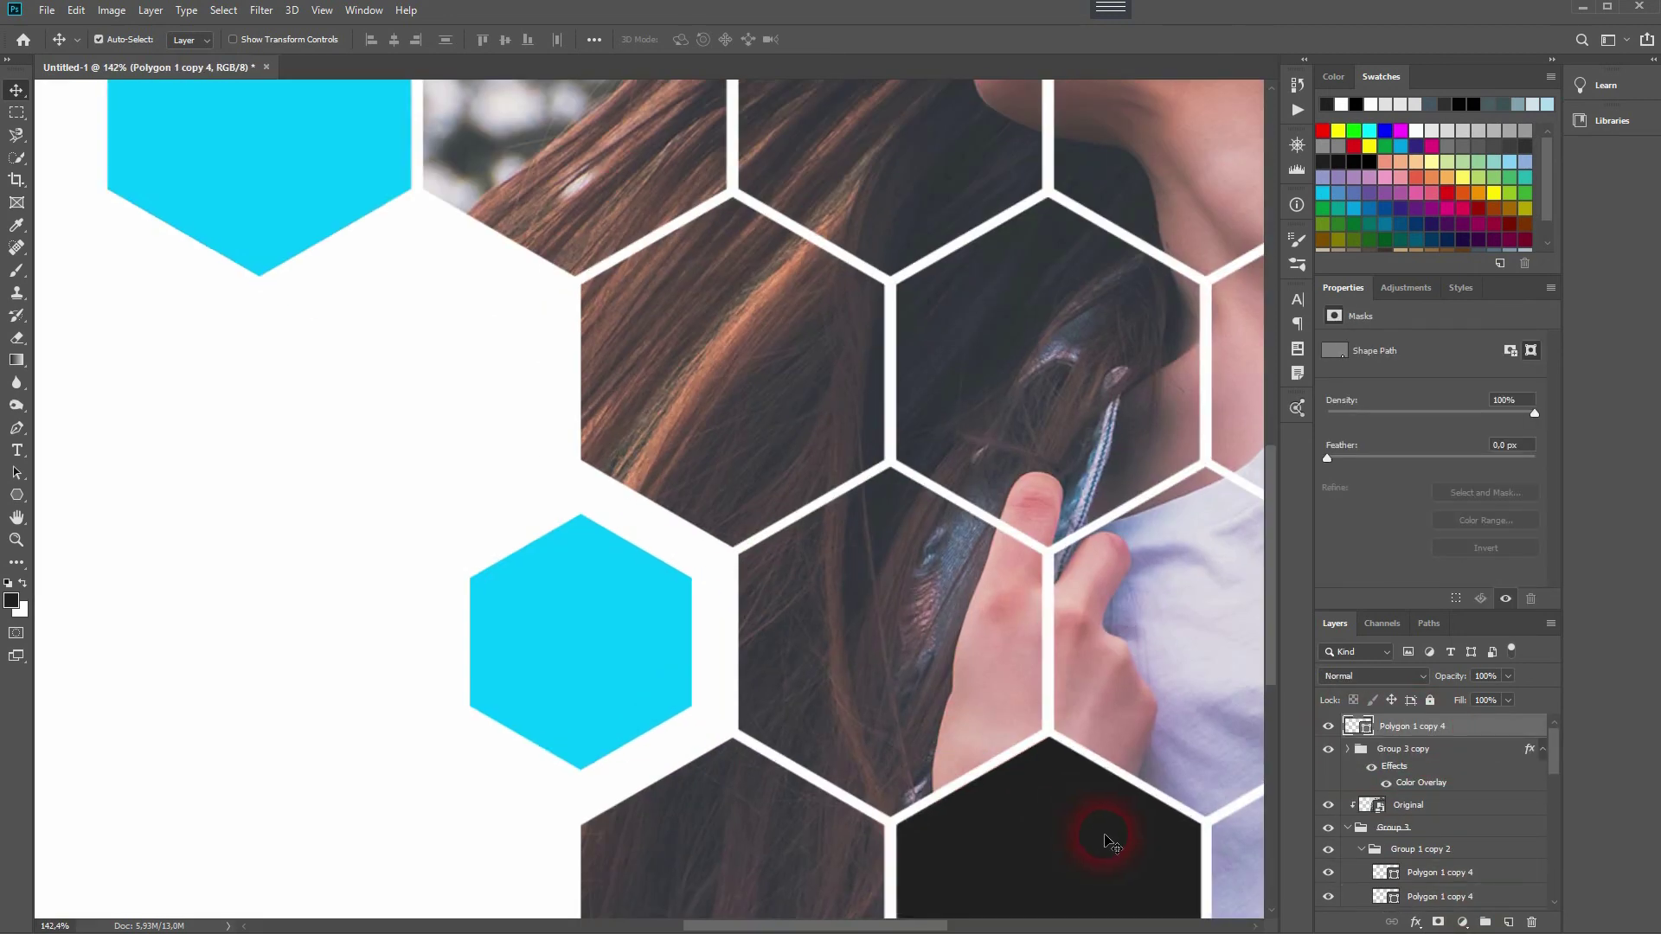
Put the pasted hexagon layer inside Group 3 copy so that it takes the cyan overlay, keeping it aligned in its bottom-row cell.
drag(1426, 725, 1401, 749)
key(ctrl+z)
key(ctrl+z)
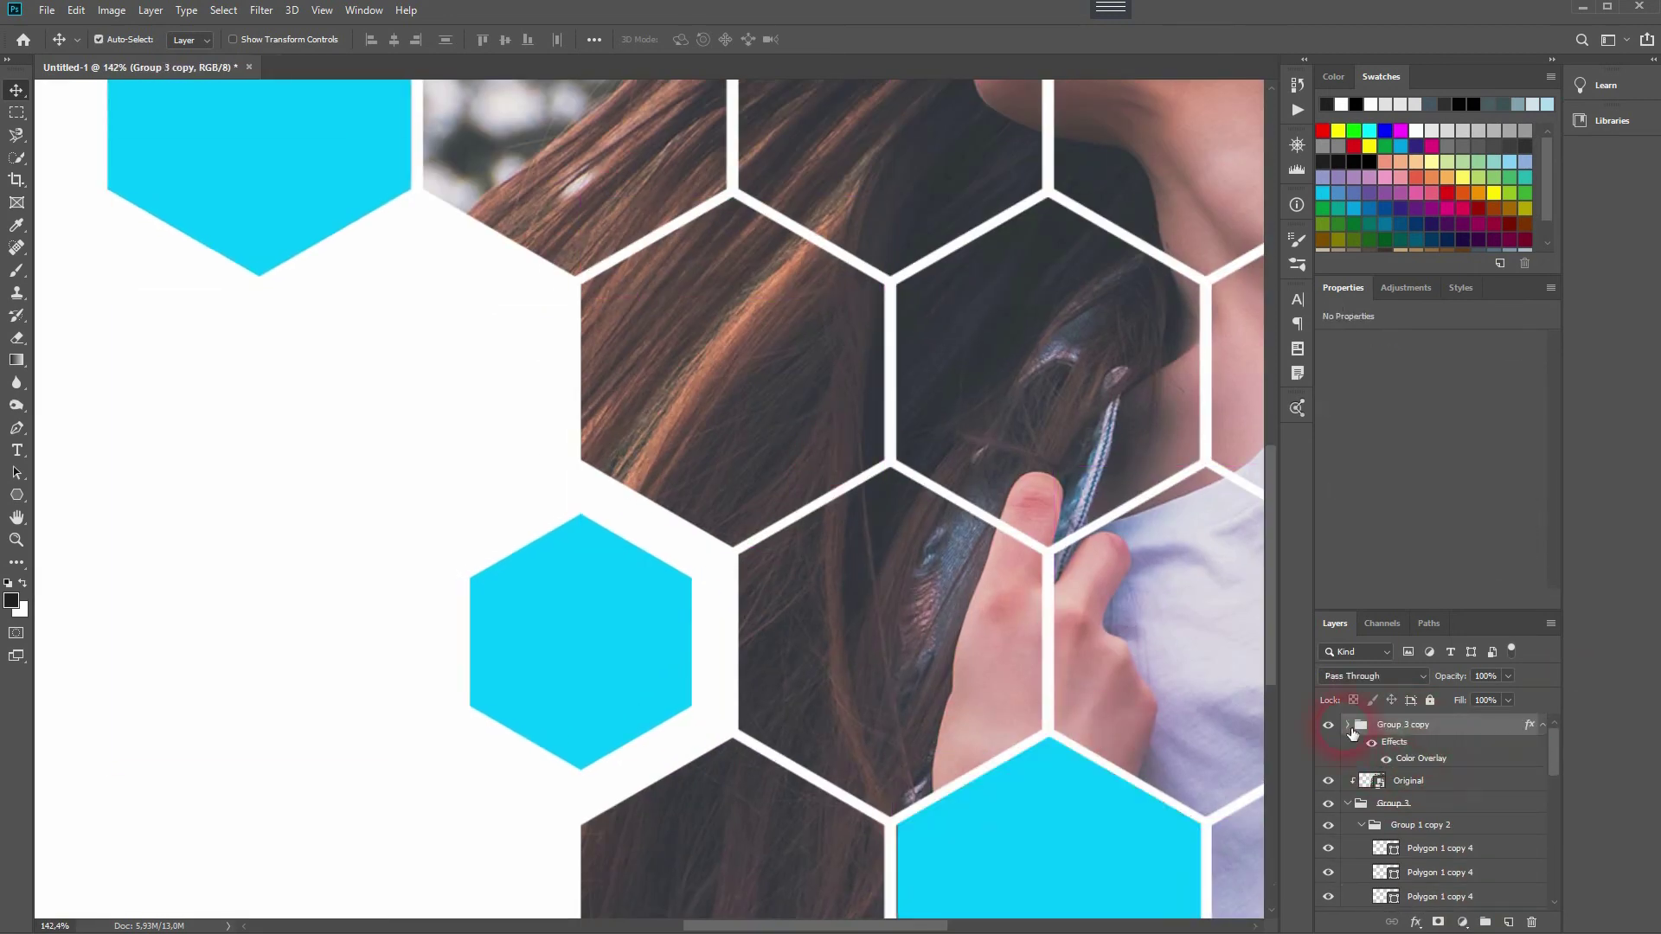
drag(1082, 792, 1078, 795)
scroll(1166, 829, down, 4)
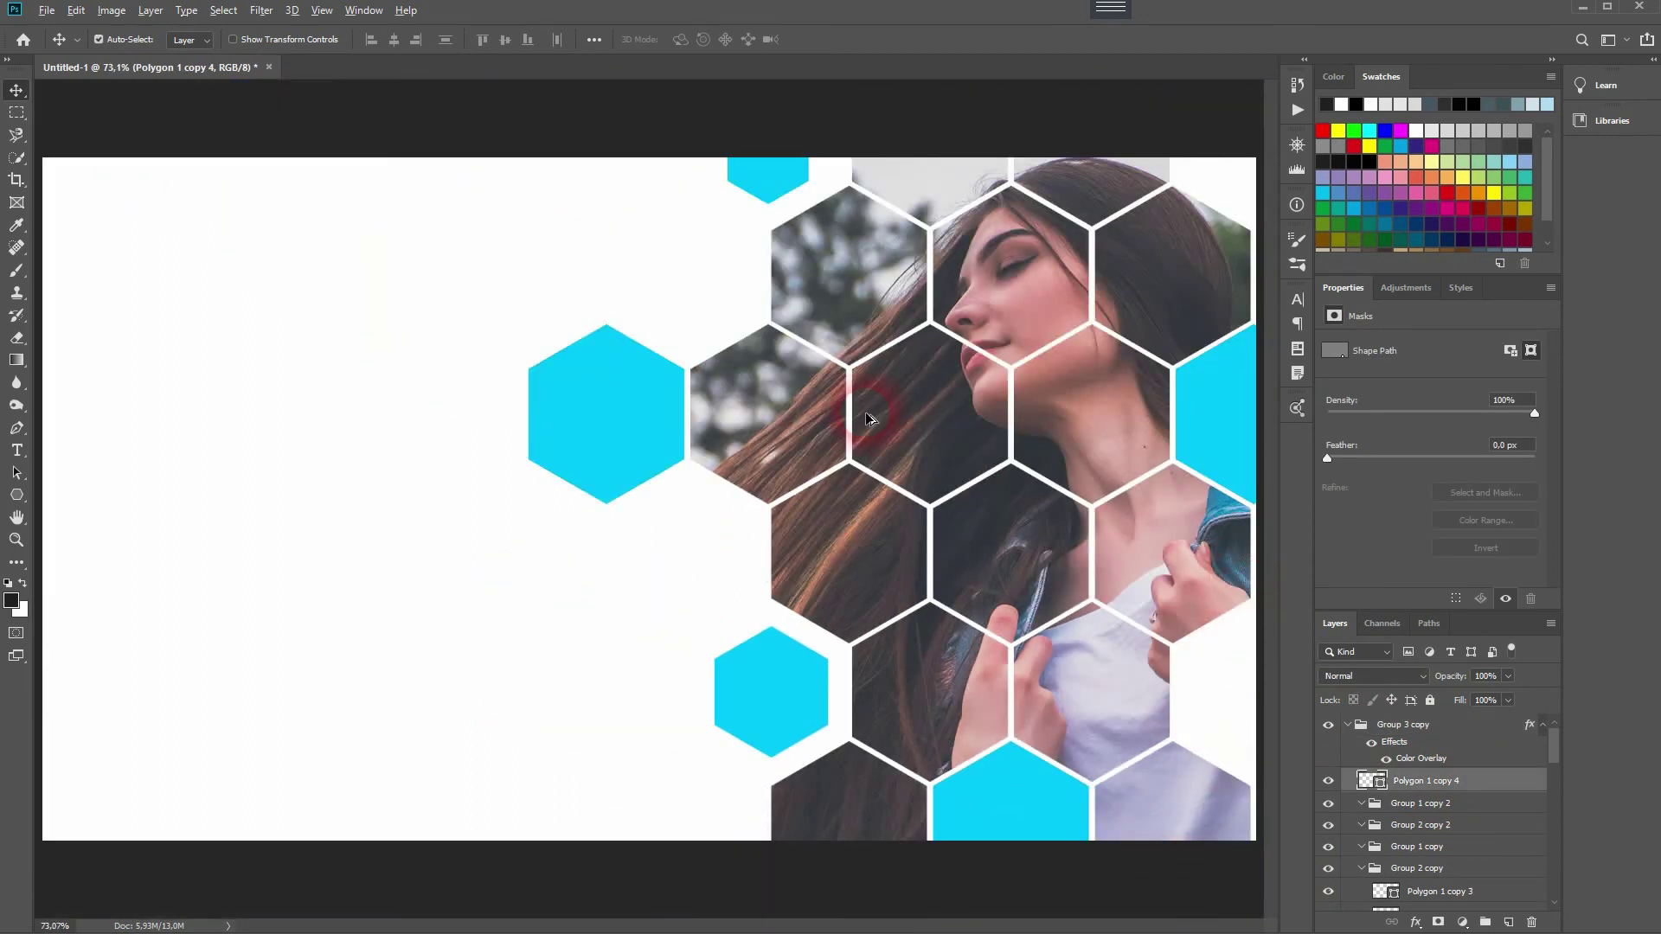
scroll(864, 424, down, 1)
scroll(863, 430, up, 1)
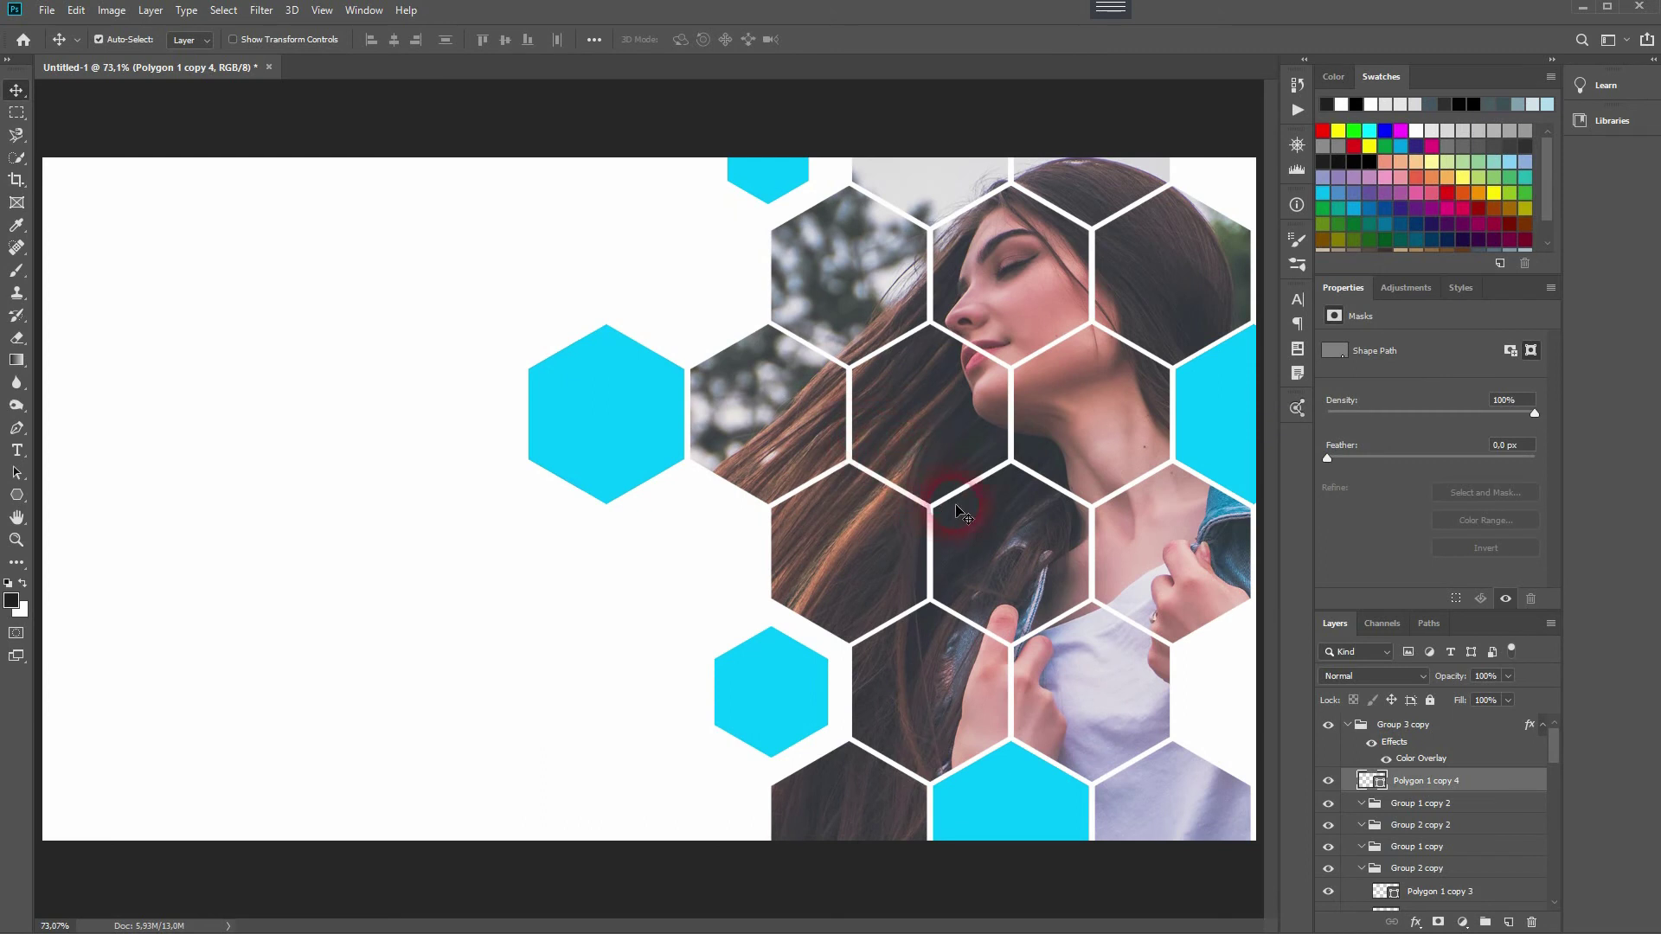
scroll(877, 491, down, 1)
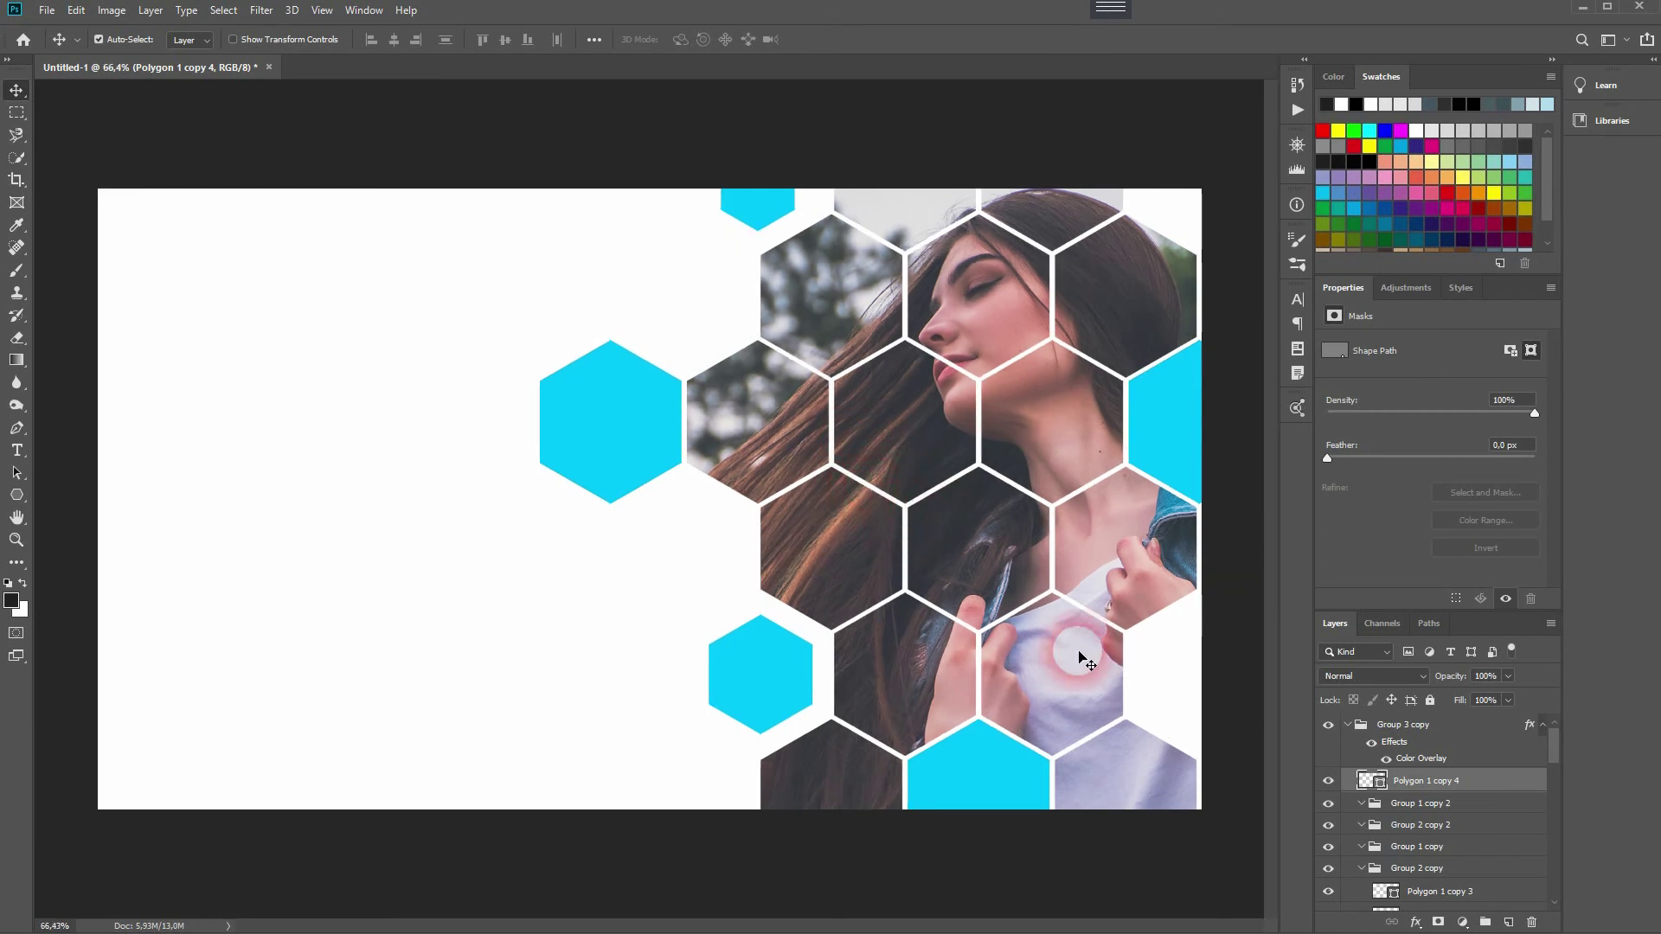
Collapse the Group 3 copy and Group 3 layer groups and add a new empty layer above Group 3 copy.
click(1355, 729)
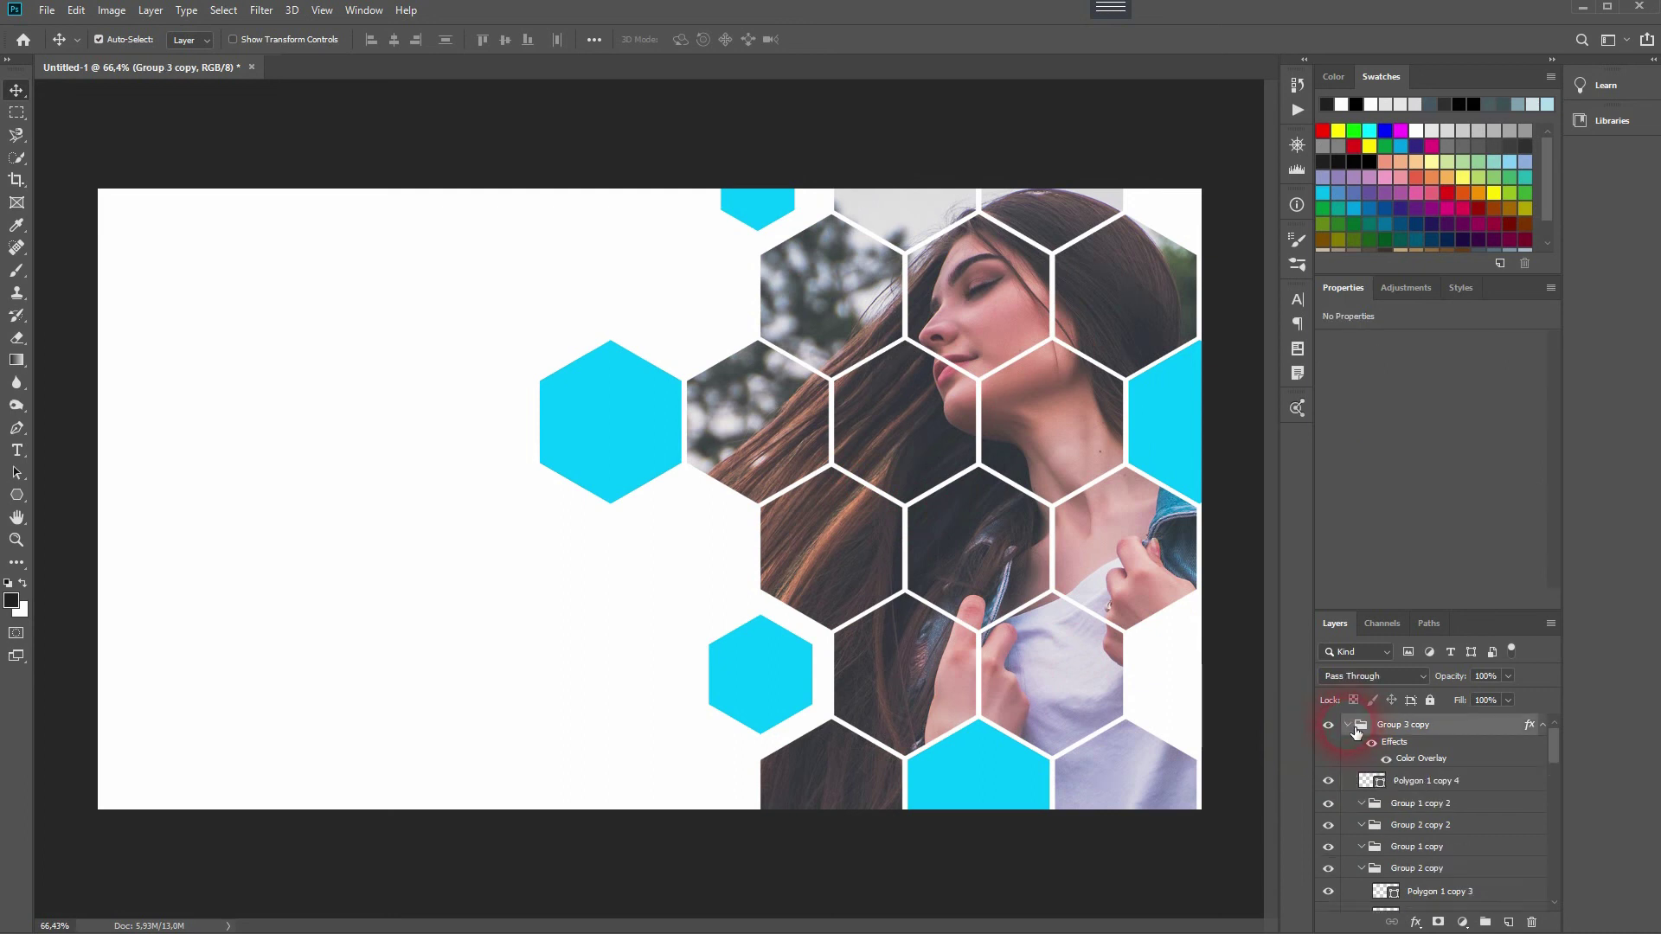
click(1348, 726)
click(1348, 804)
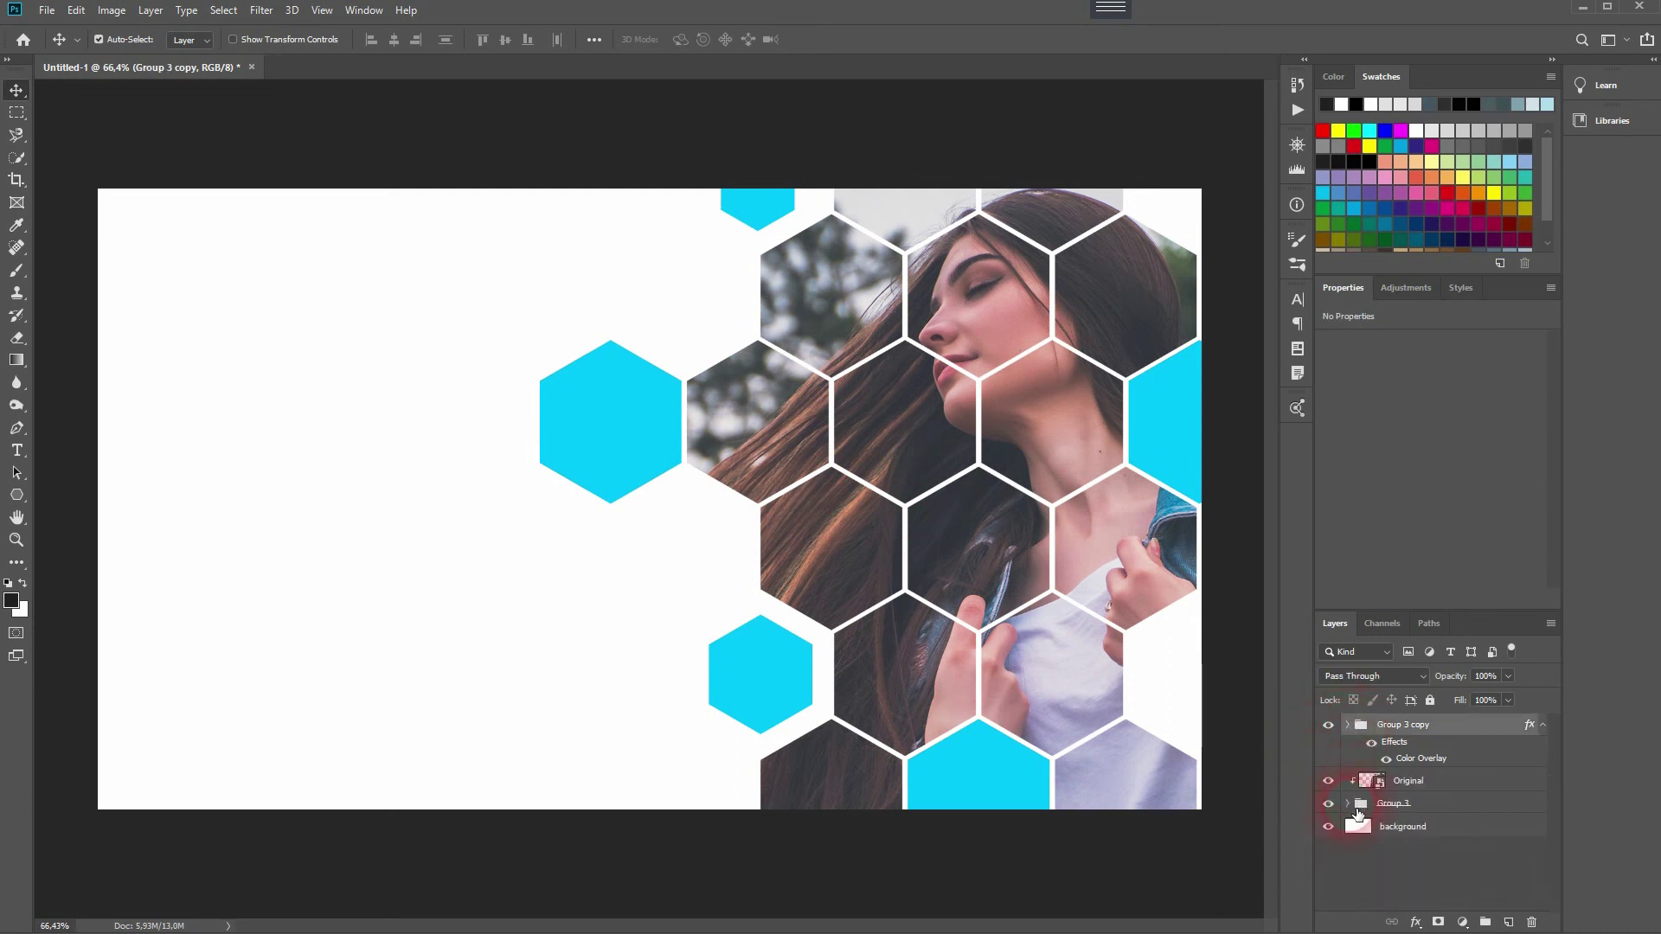
click(1509, 922)
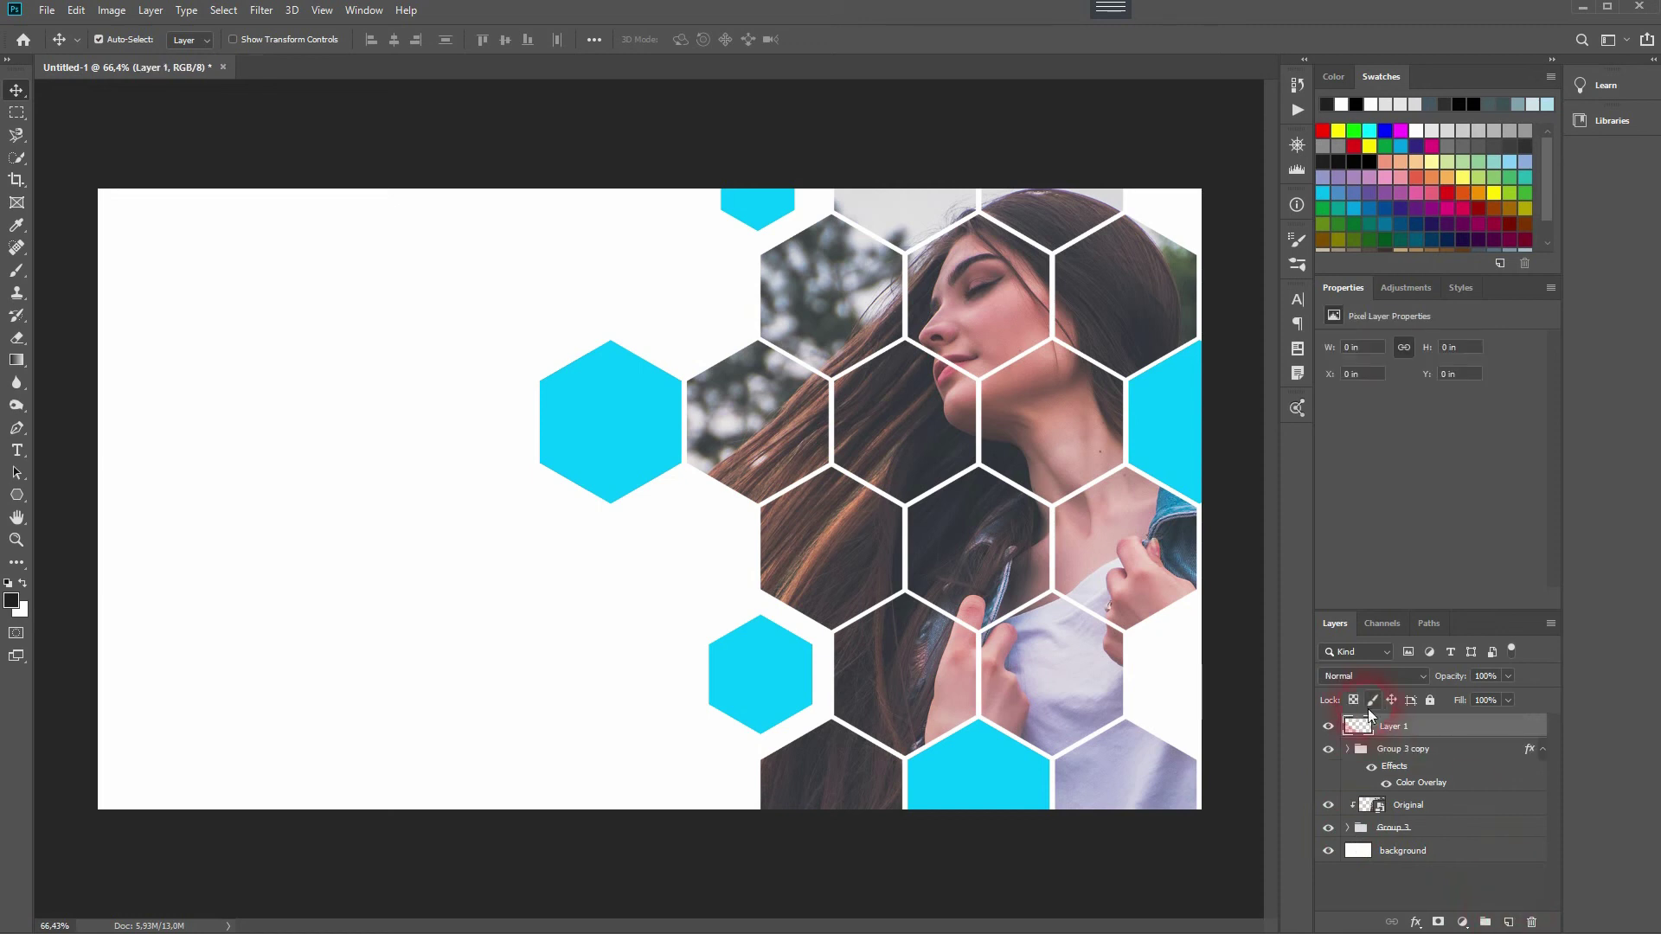
Add the title text "POLYGON MASKING EFFECT" in Montserrat Regular on the white area beside the photo hexagons.
click(18, 449)
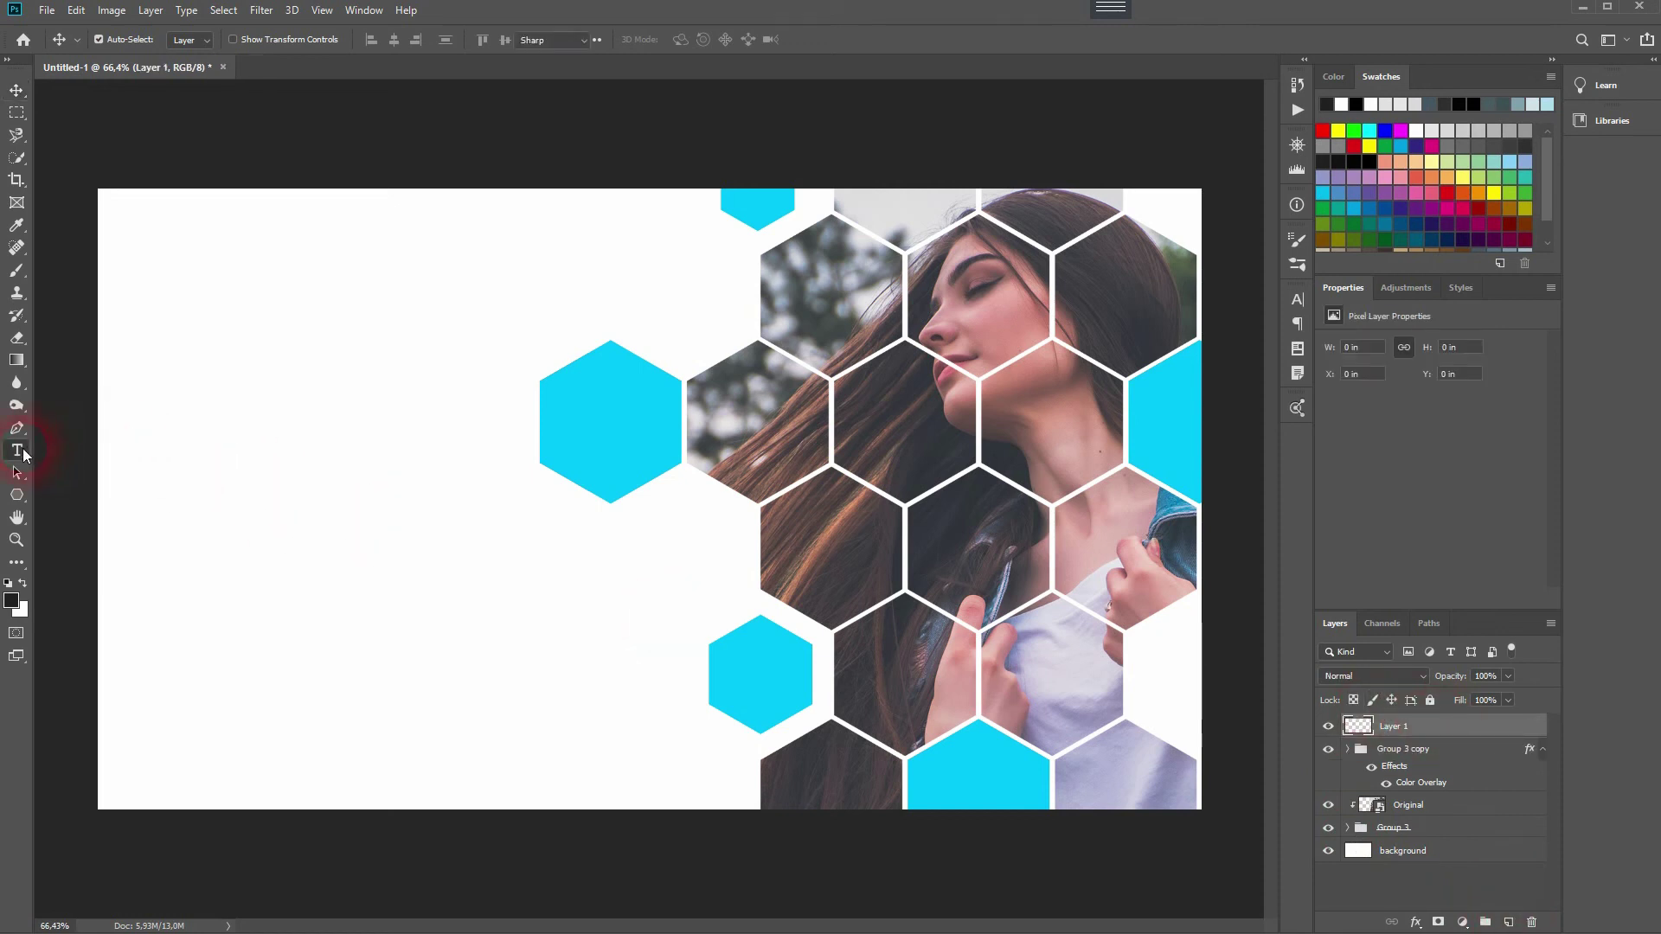
click(258, 594)
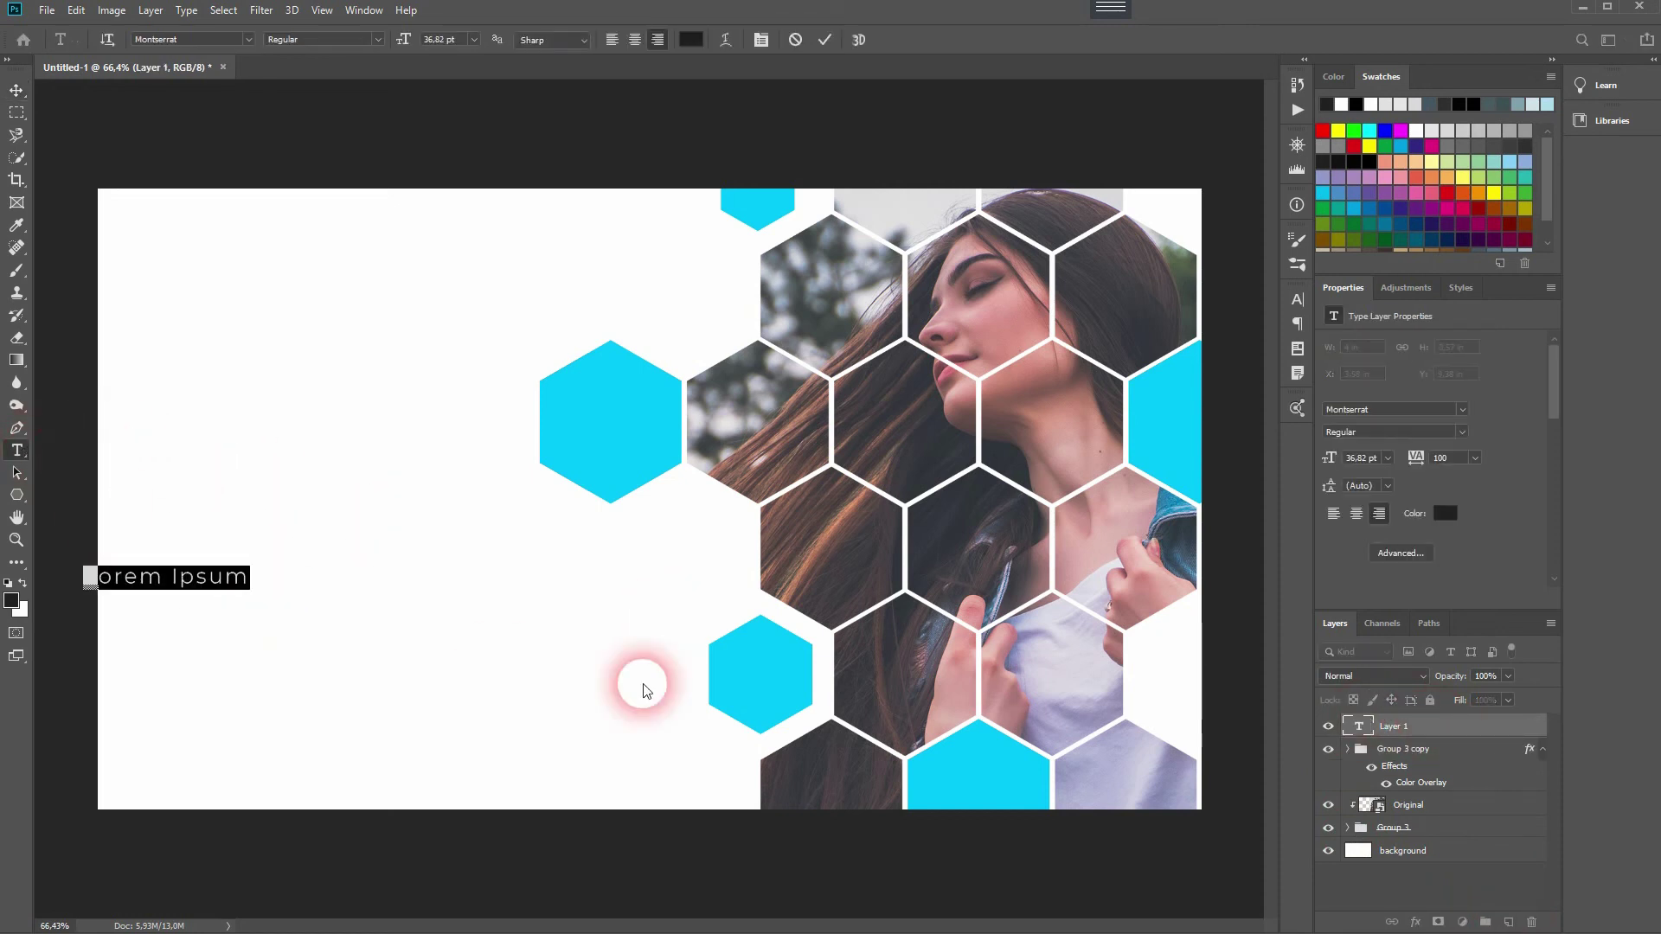
text(P)
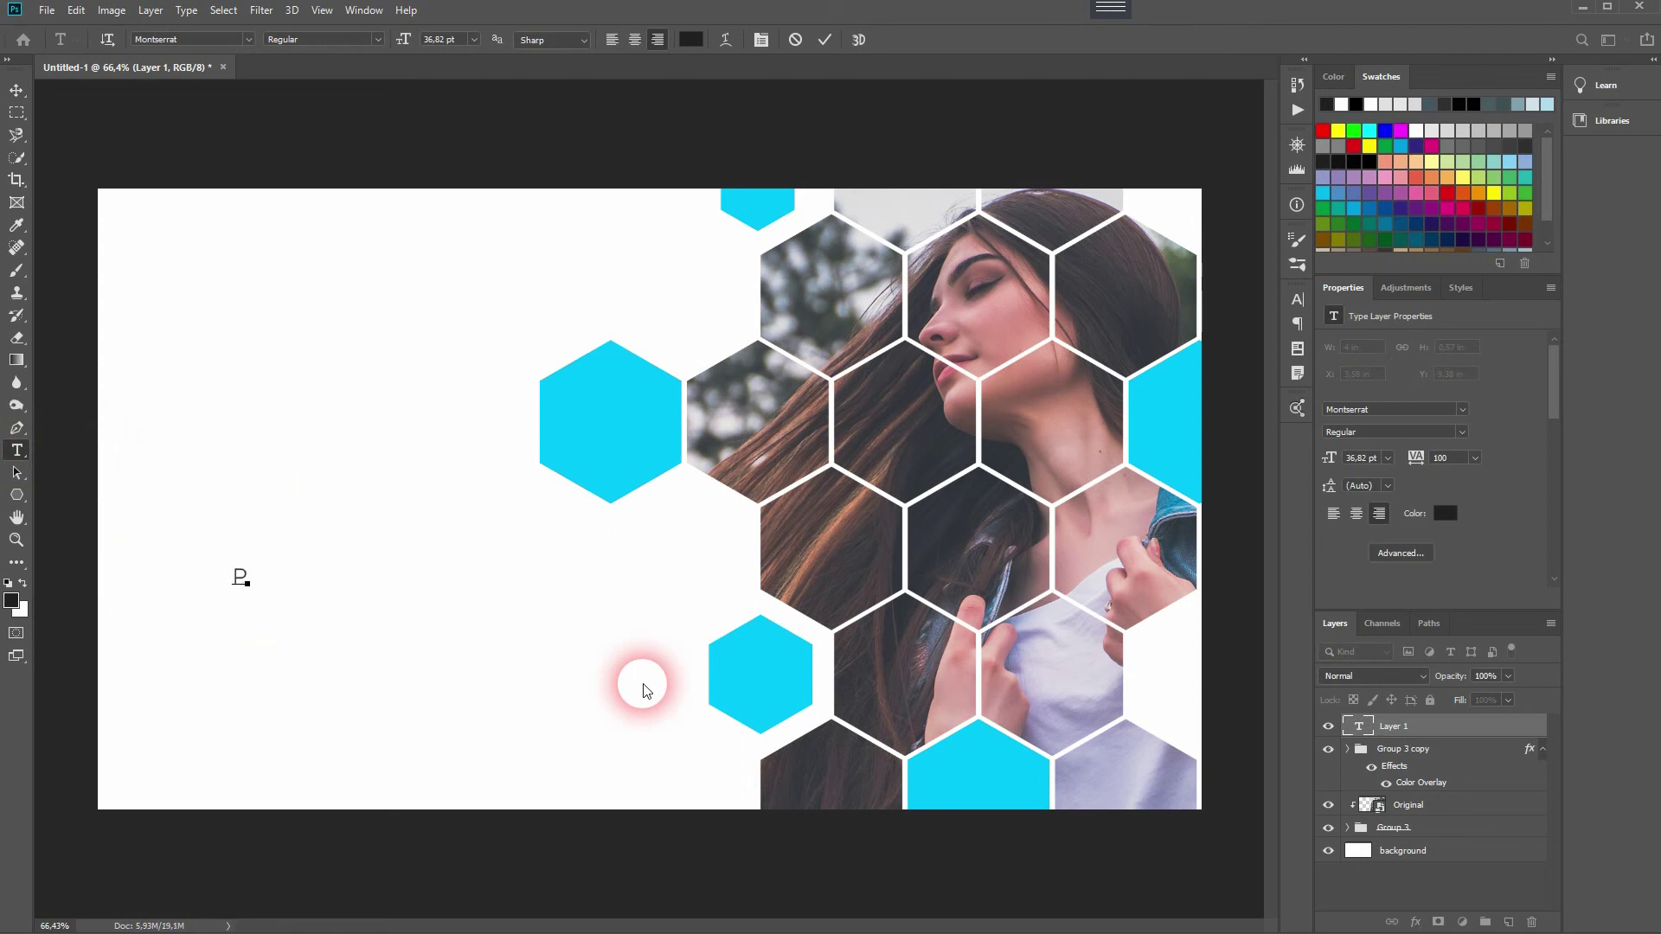
text(oLYGON MAS)
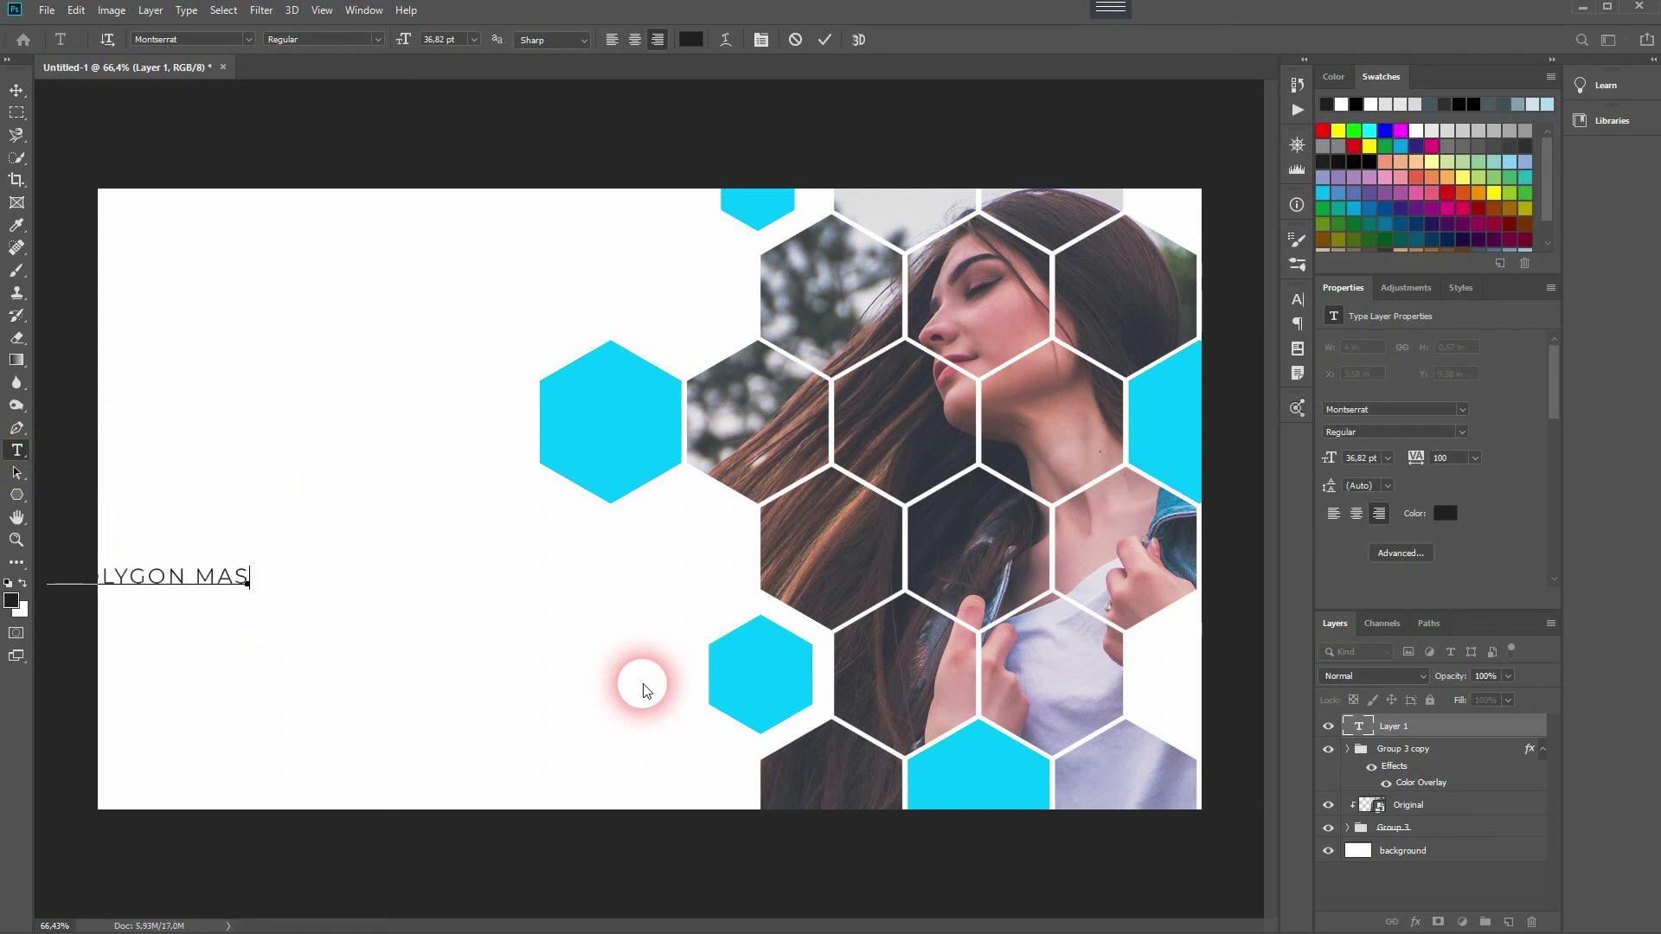
text(KING EFFECT)
Move the title fully onto the white area and enlarge it to about 65 pt, just above the small lower cyan hexagon.
click(17, 90)
drag(222, 595, 749, 588)
key(ctrl+t)
click(755, 667)
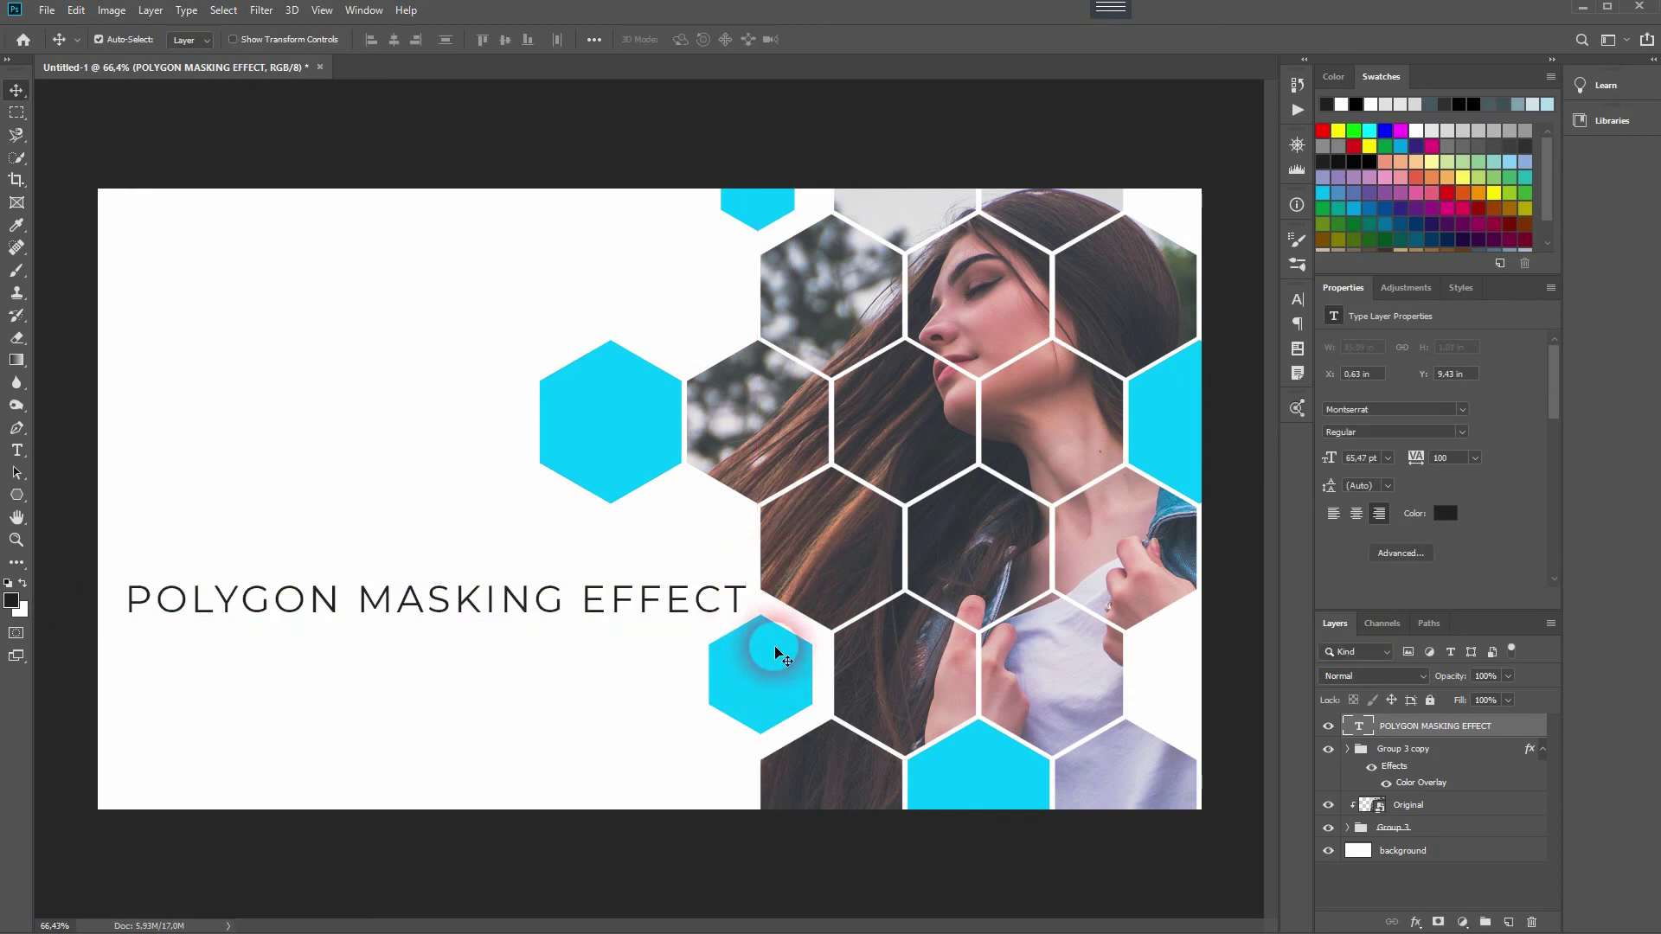
click(881, 589)
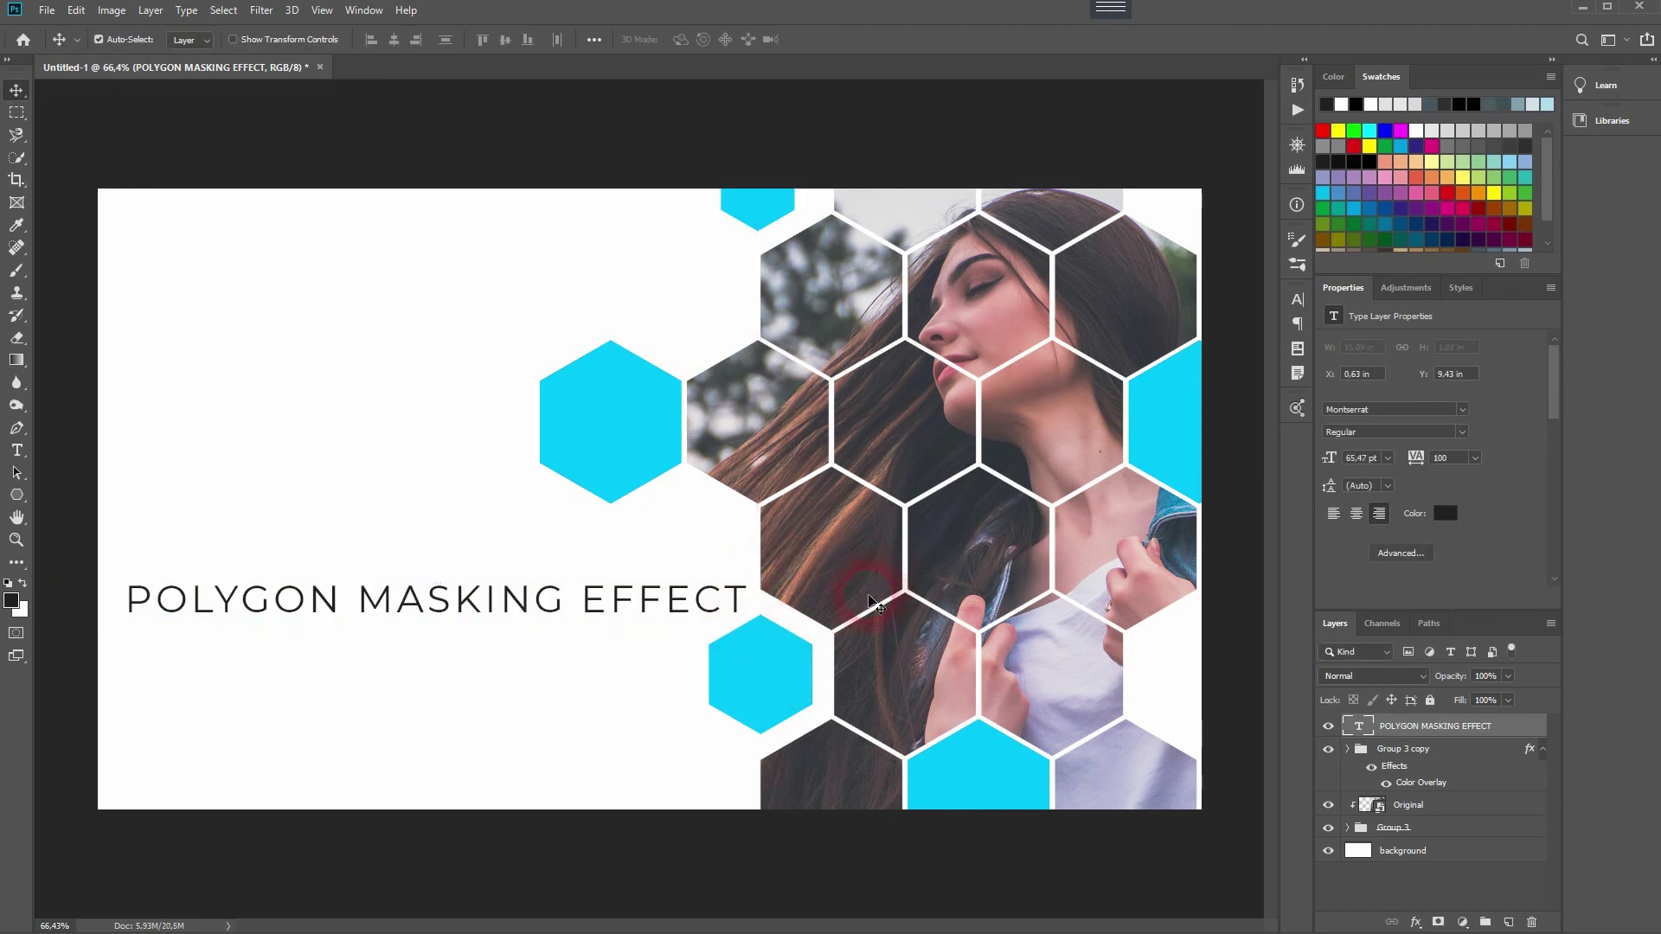
Add the subtitle "ADOBE PHOTOSHOP" in Montserrat Regular and place it directly beneath the start of the title.
key(t)
click(284, 672)
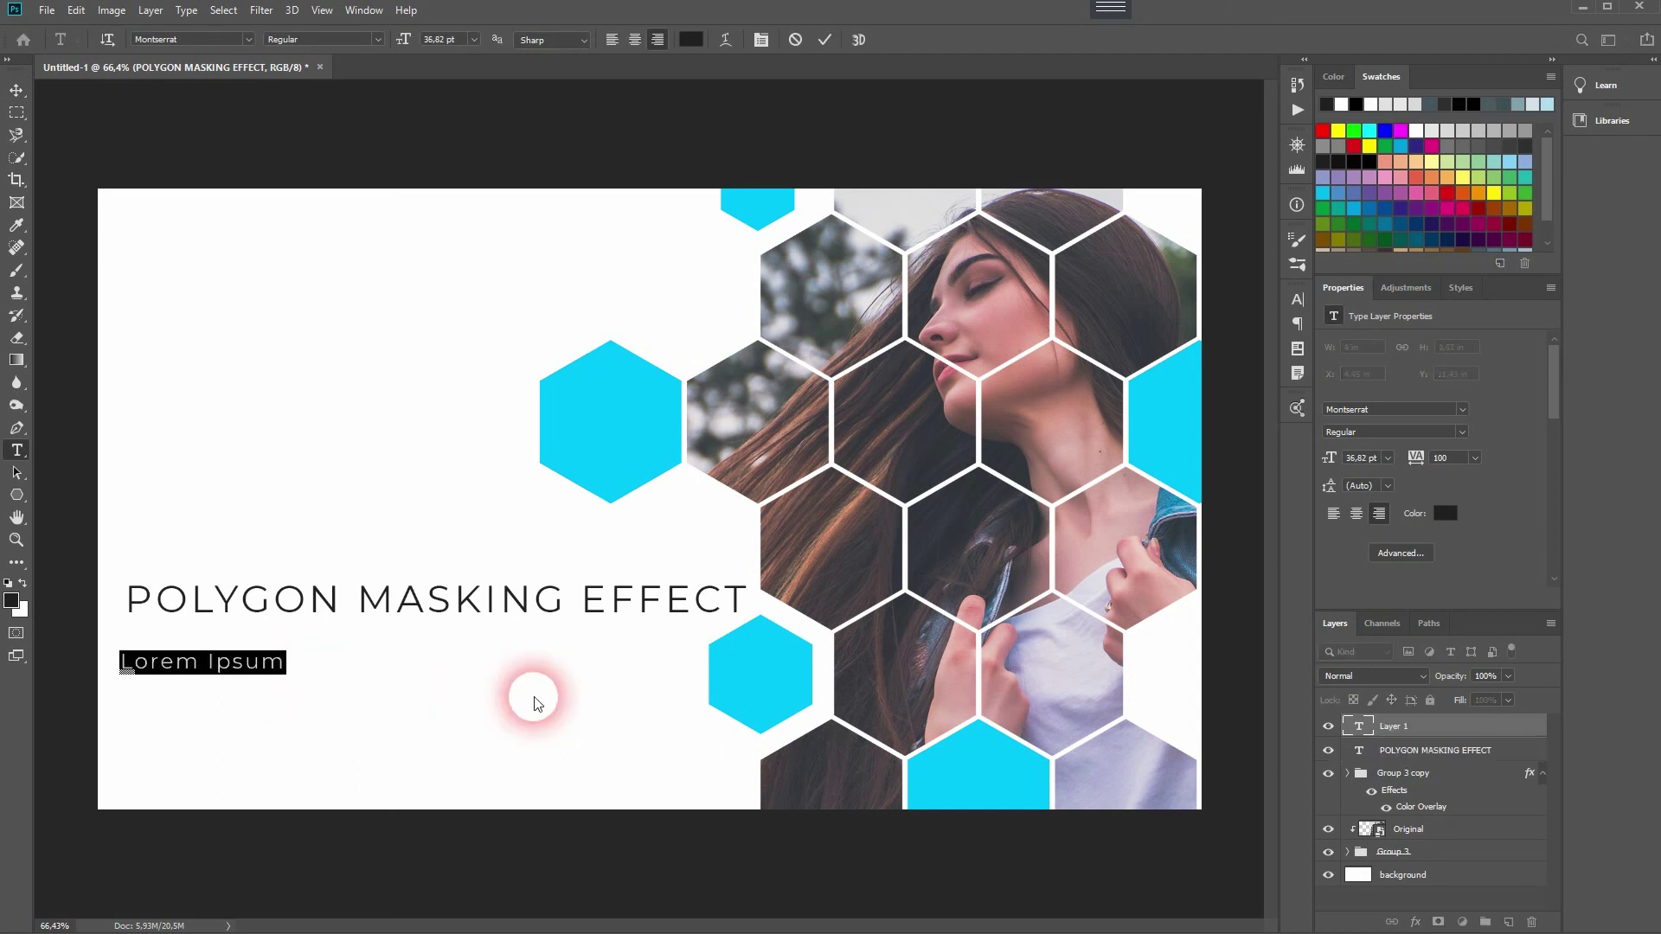
text(ADOBE PHO)
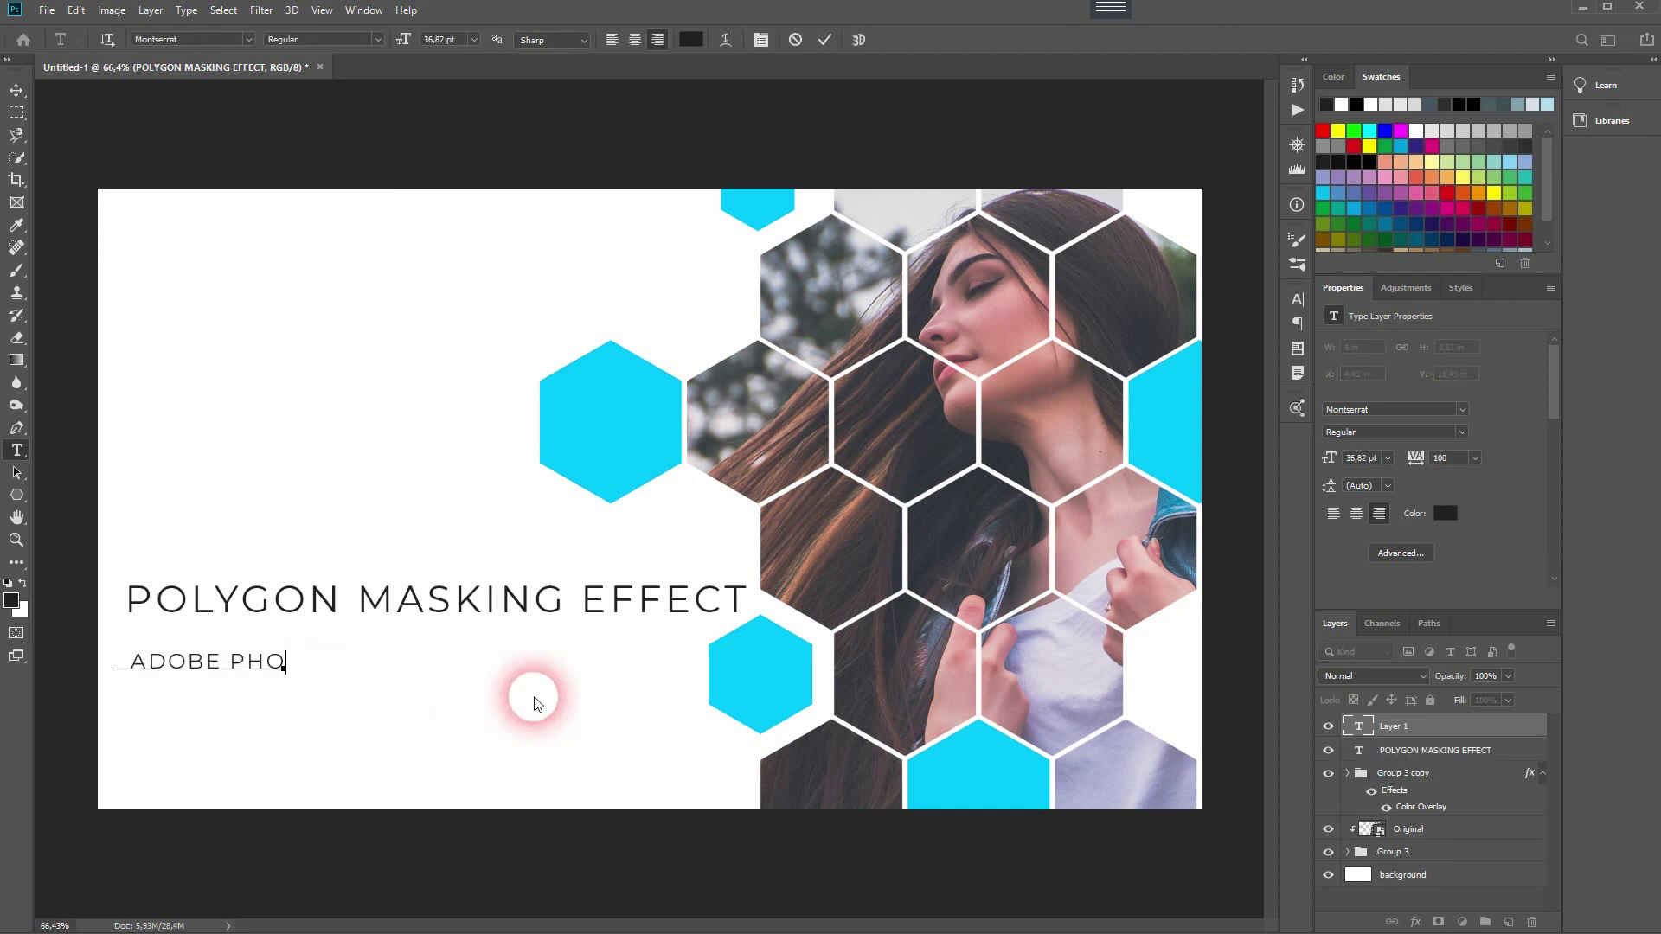
text(TOSHOP)
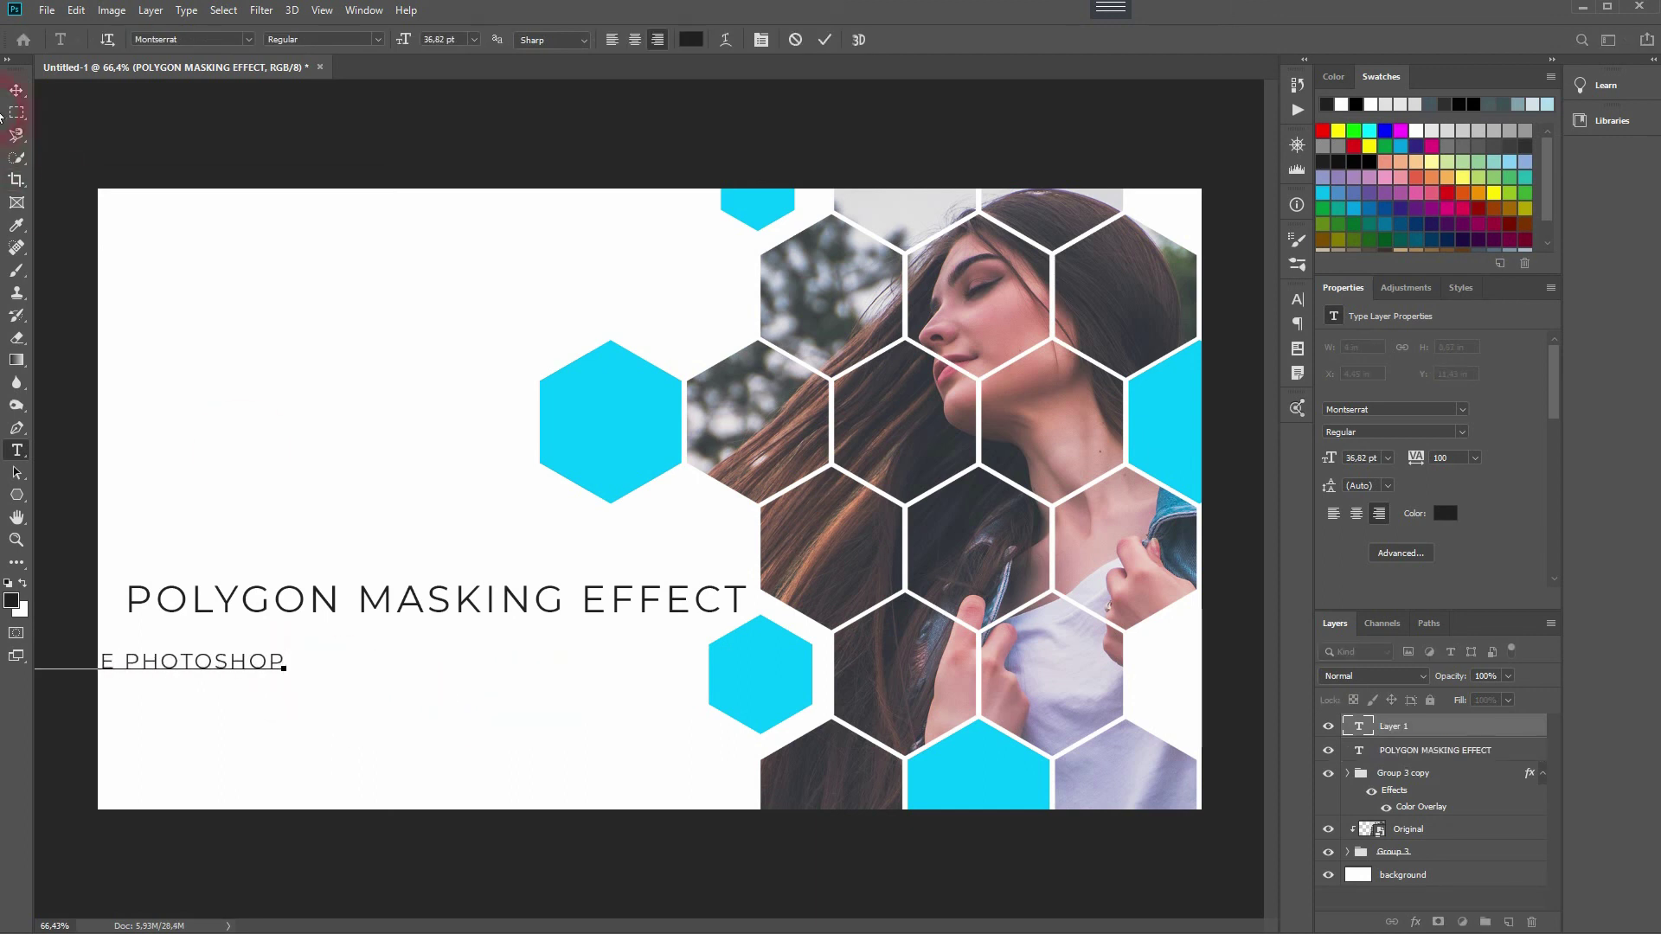
click(16, 89)
drag(213, 677, 312, 644)
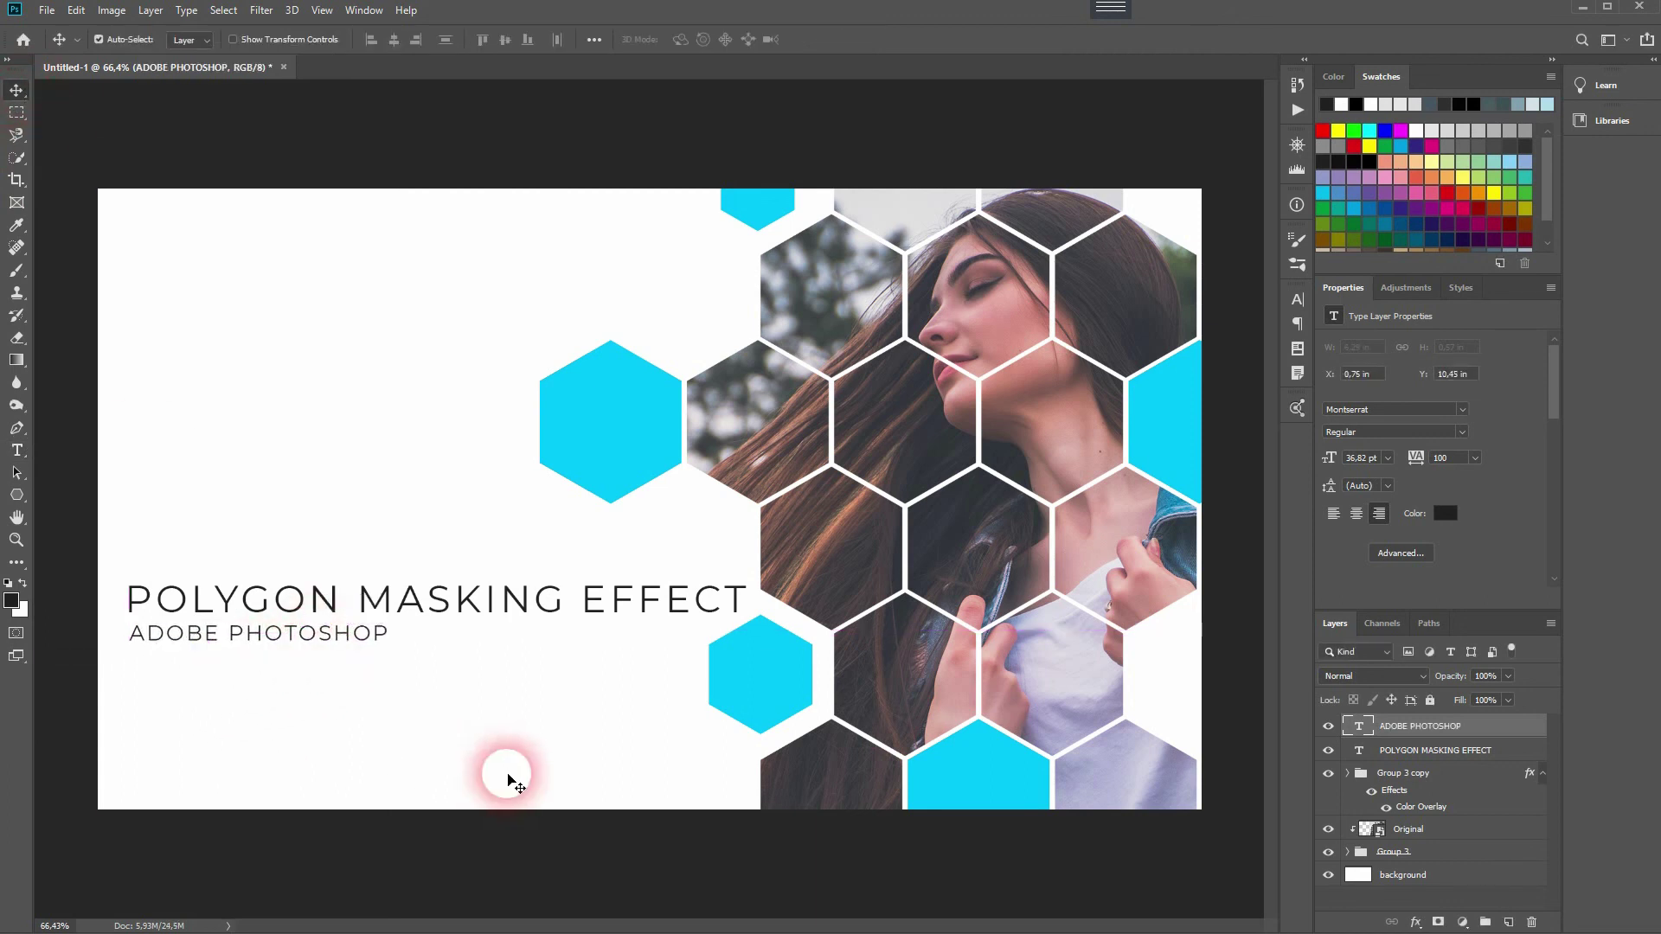
Recolour the POLYGON MASKING EFFECT title with the cyan sampled from an accent hexagon.
click(1440, 752)
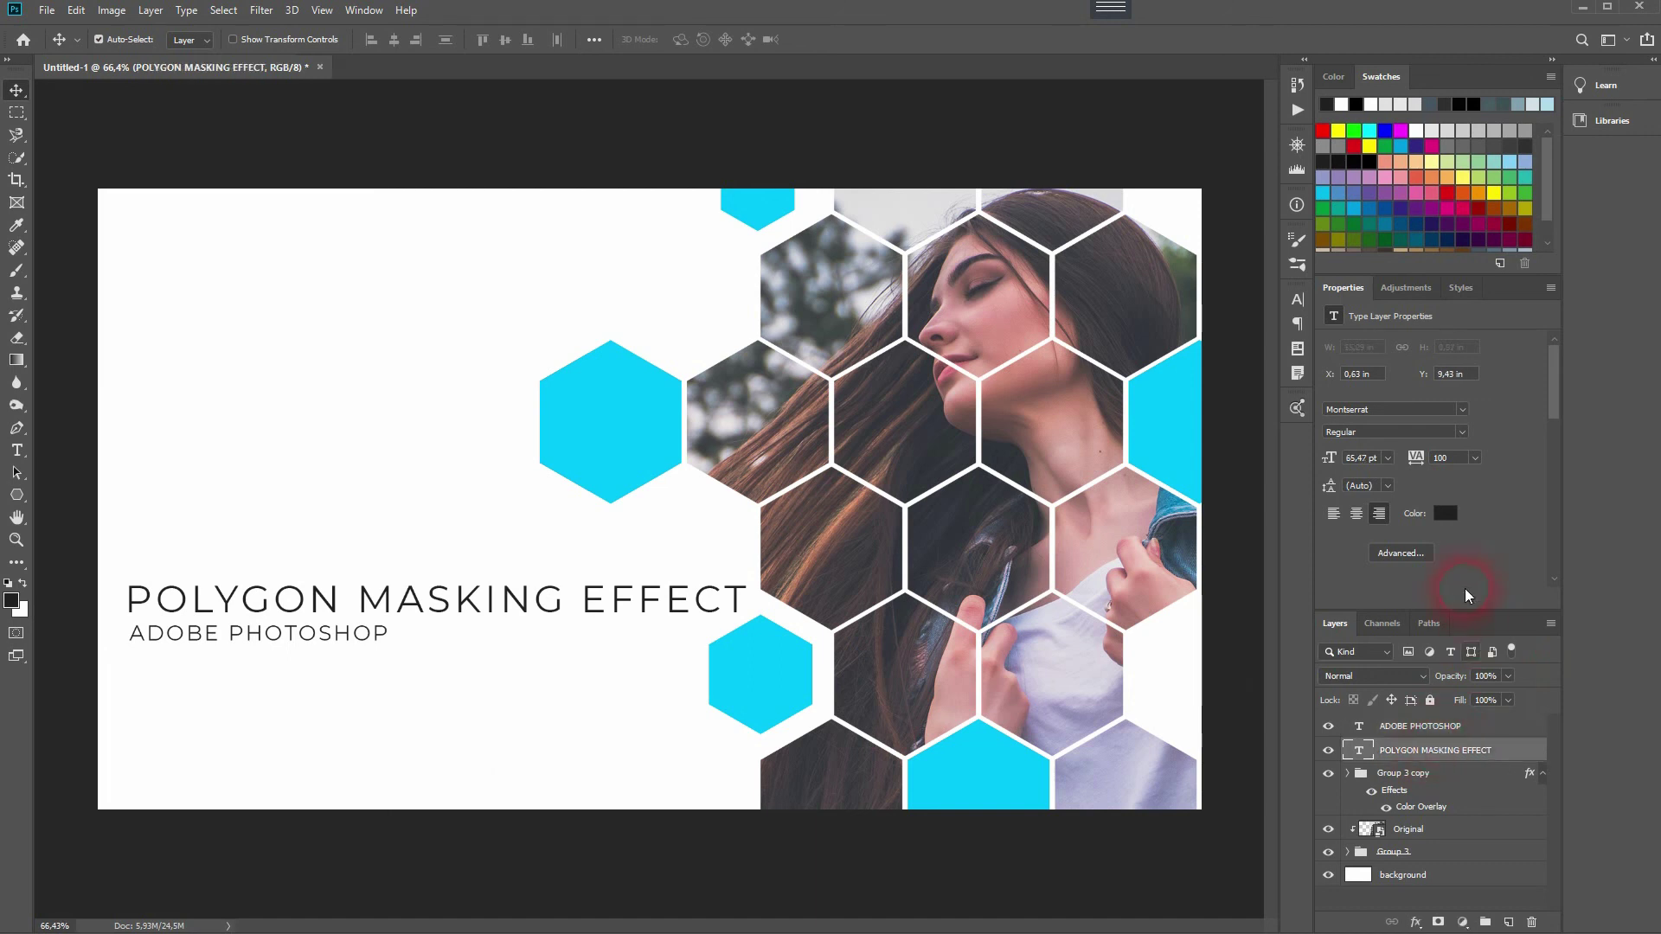
click(1445, 514)
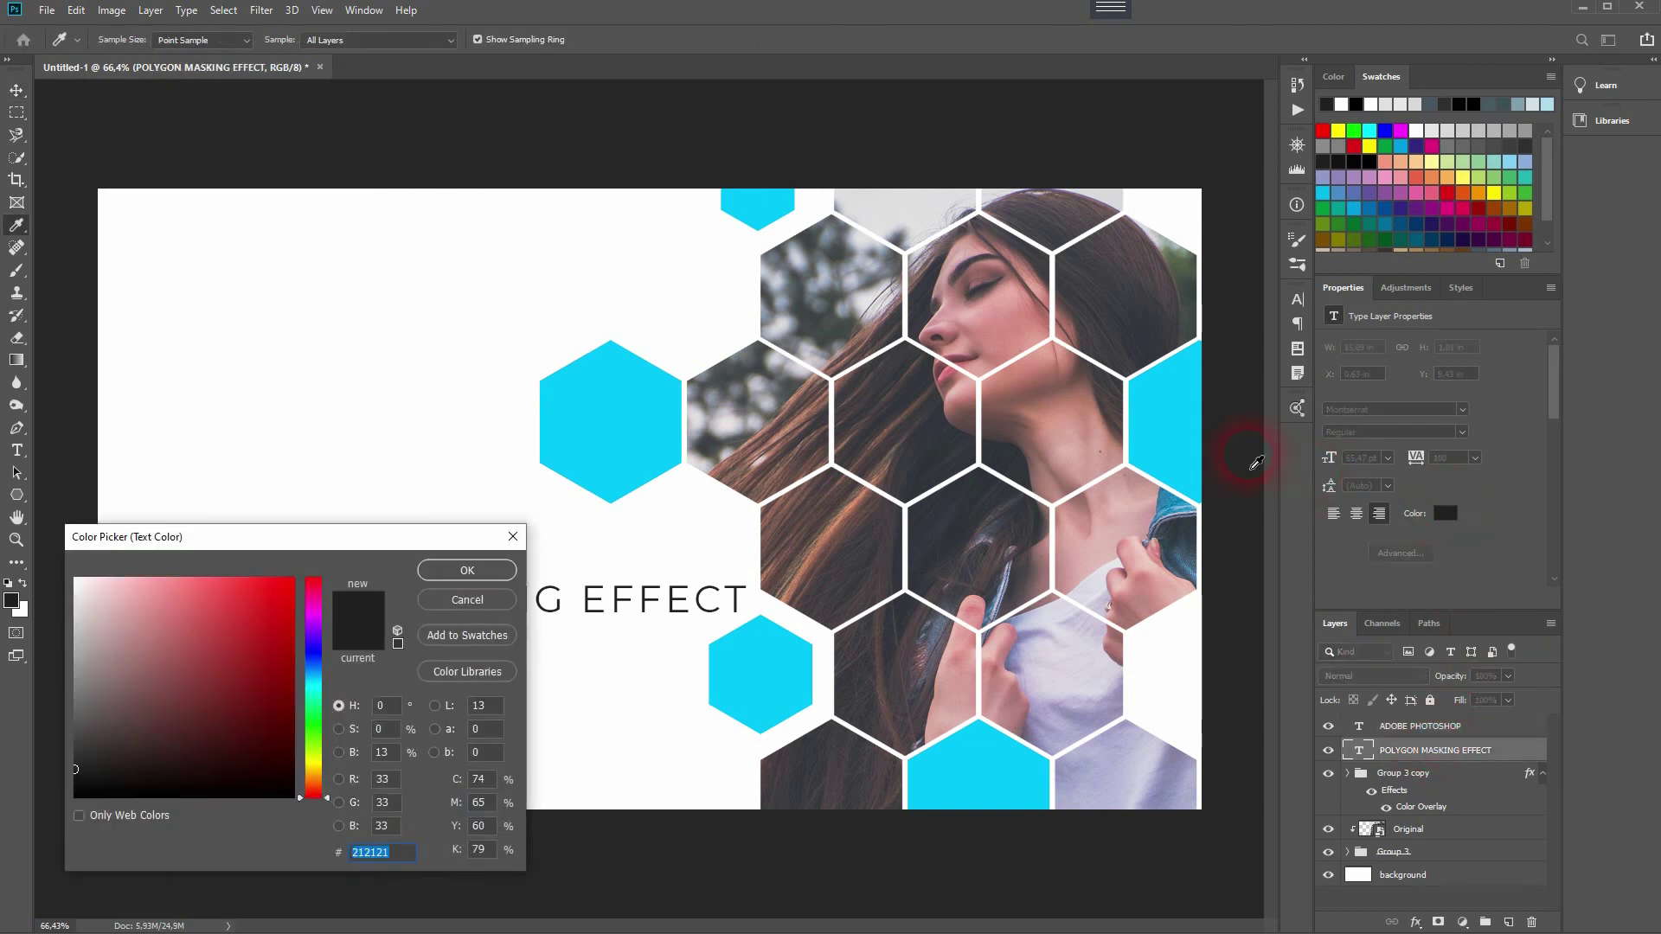
click(1132, 436)
click(463, 570)
key(v)
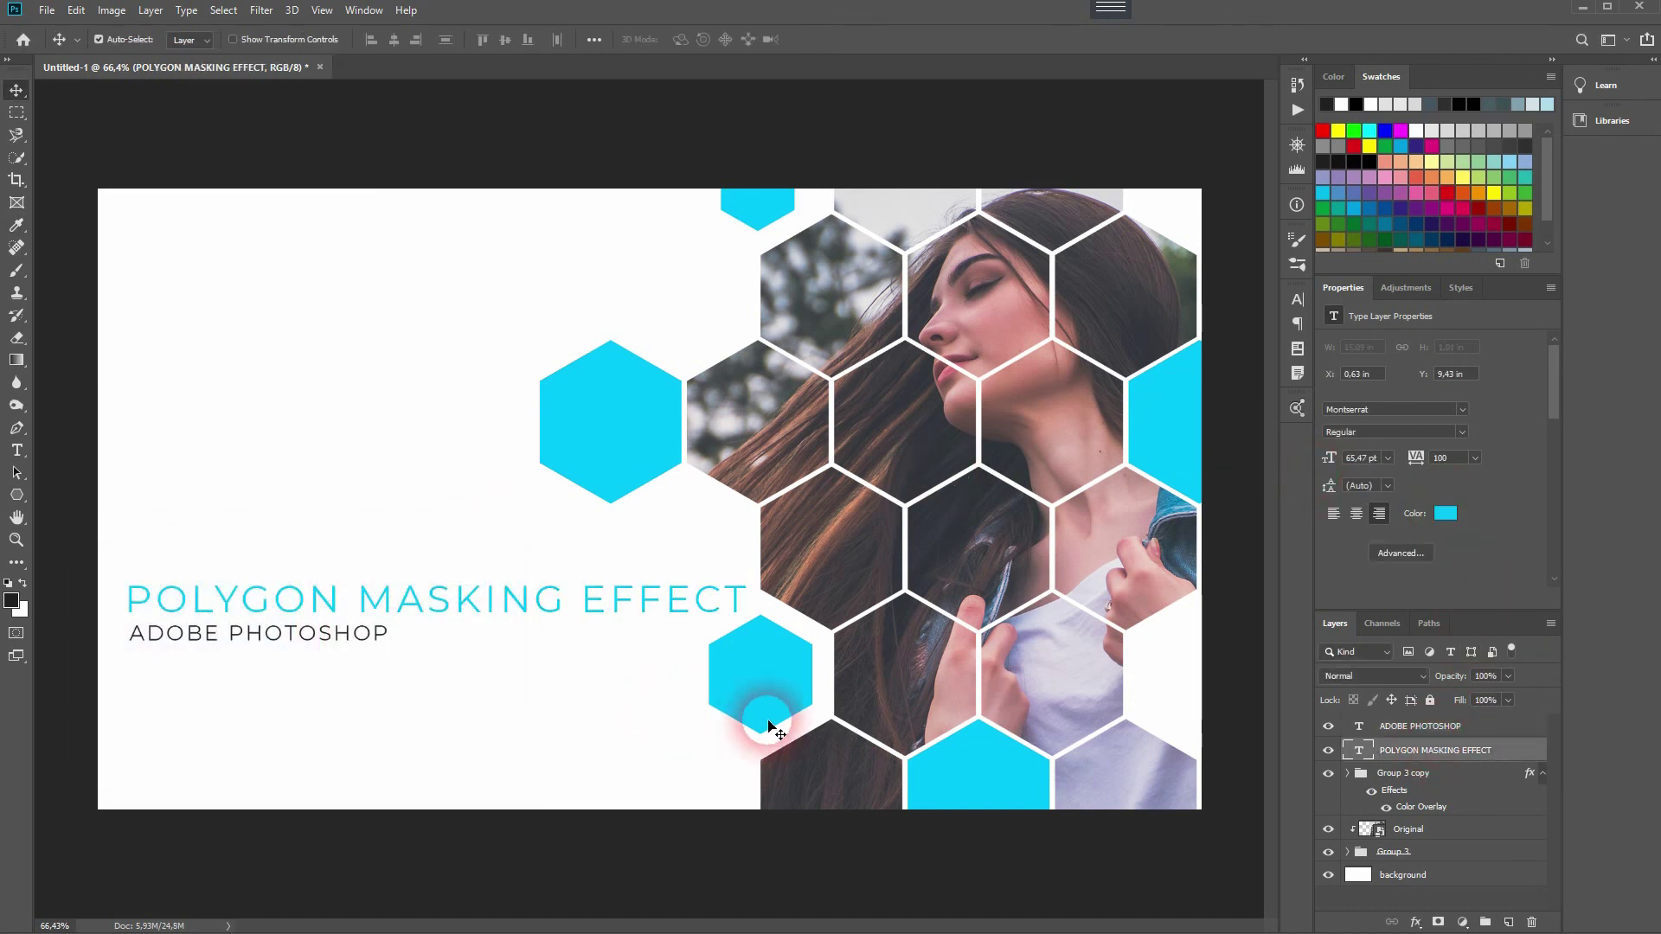